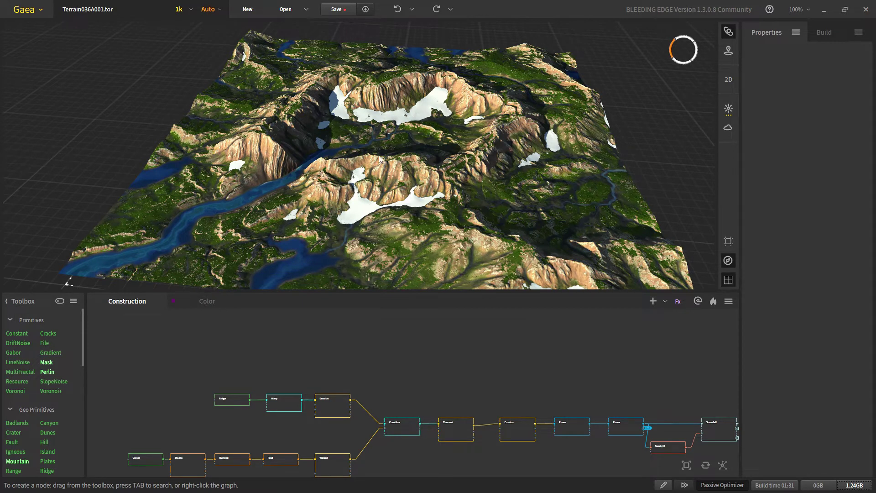
- Preview the Ridge node's terrain, and the Warp node's terrain that follows it in the upper branch
scroll(227, 416, "up", 5)
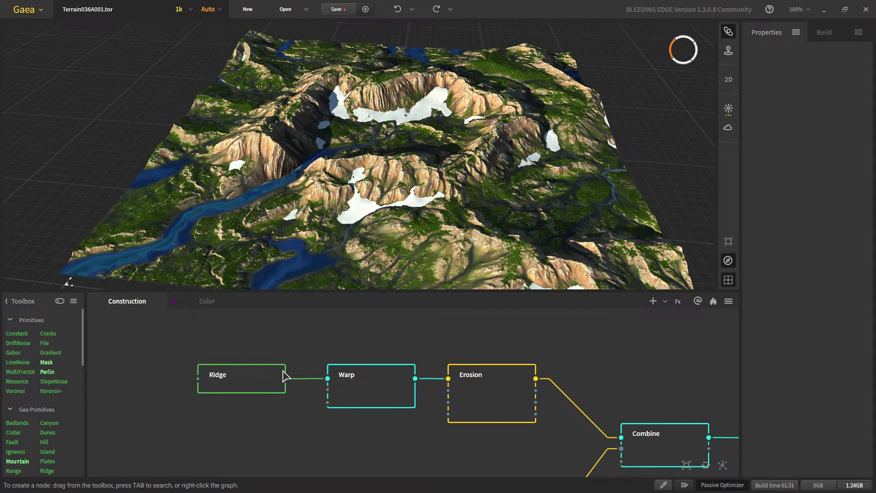
left_click(280, 373)
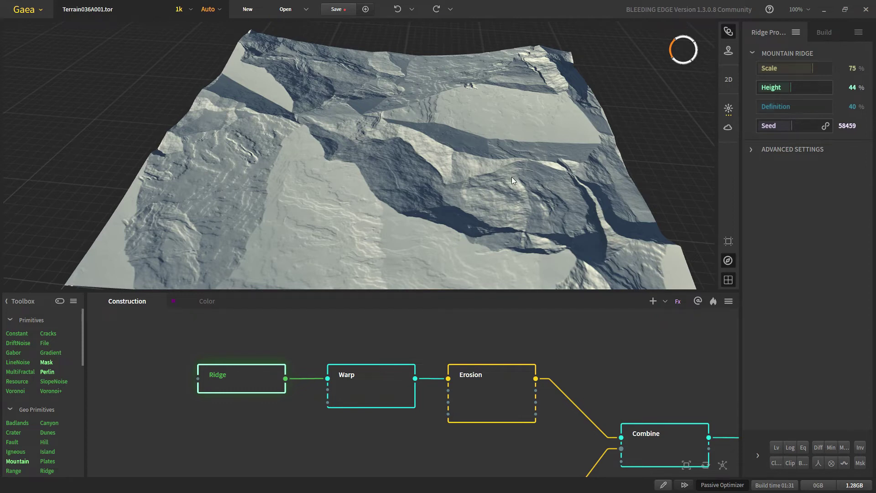
left_click_drag(512, 180, 422, 182)
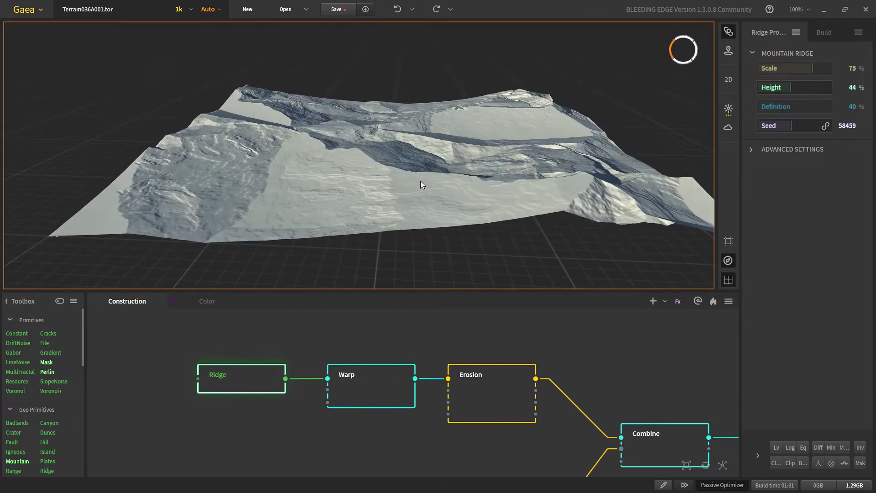
left_click(378, 390)
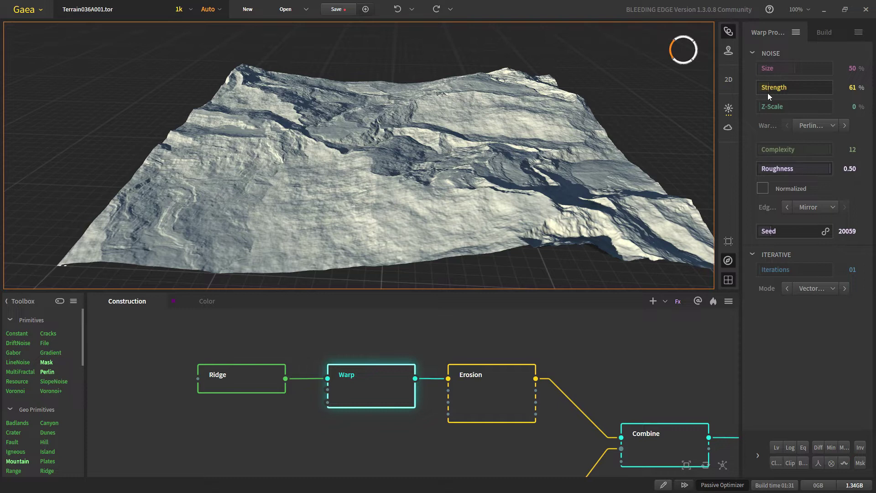
scroll(403, 195, "up", 3)
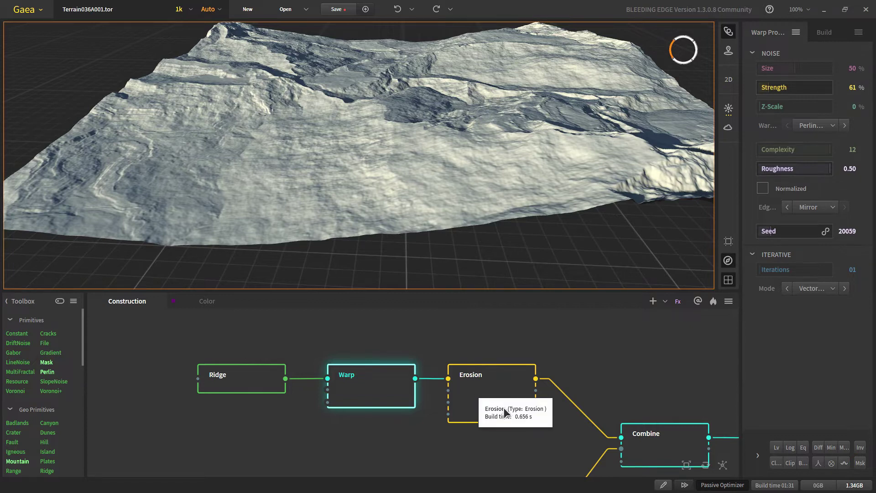
- Preview the Erosion node in the Ridge branch and examine its eroded surface up close
left_click(491, 398)
middle_click_drag(386, 398, 347, 407)
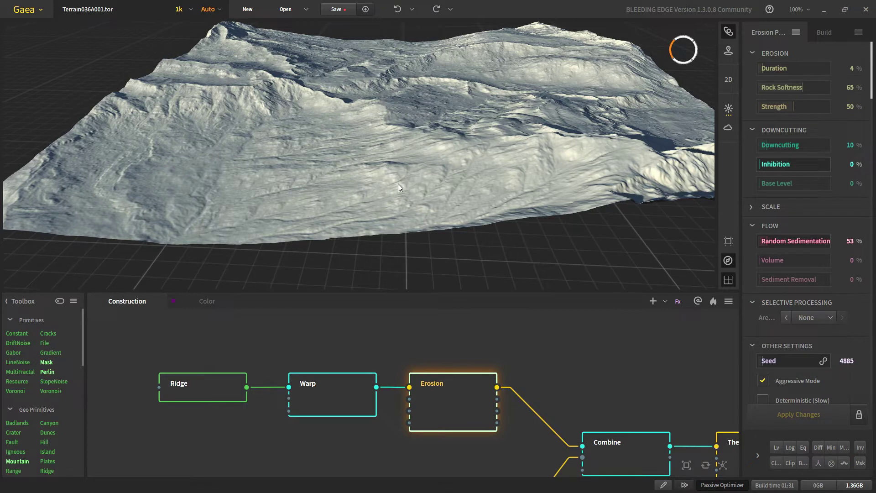
left_click_drag(413, 208, 439, 214)
scroll(418, 187, "up", 3)
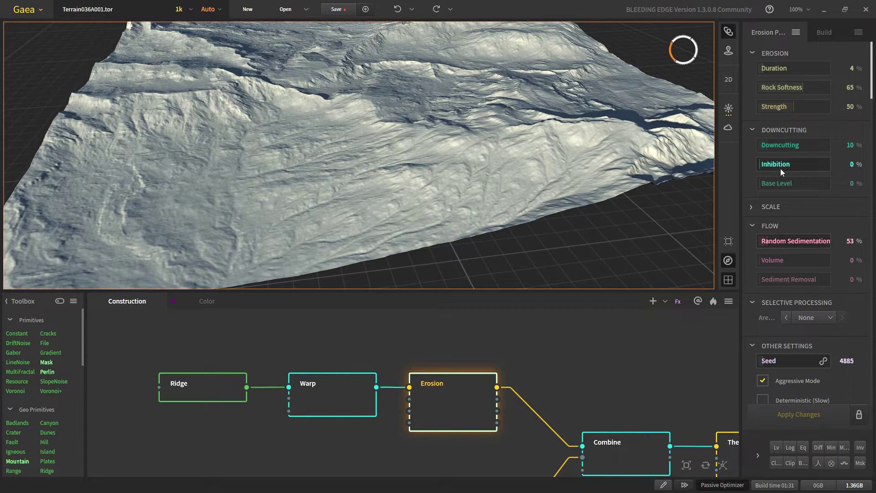
scroll(222, 167, "up", 2)
middle_click_drag(221, 166, 319, 137)
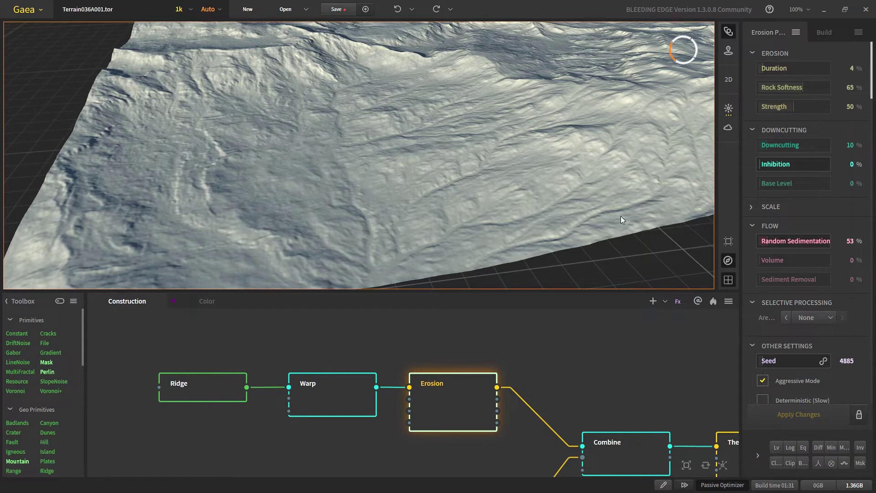
- Try an Inhibition of 452% on the Erosion node, and reset it to 0%, applying both changes
left_click(819, 166)
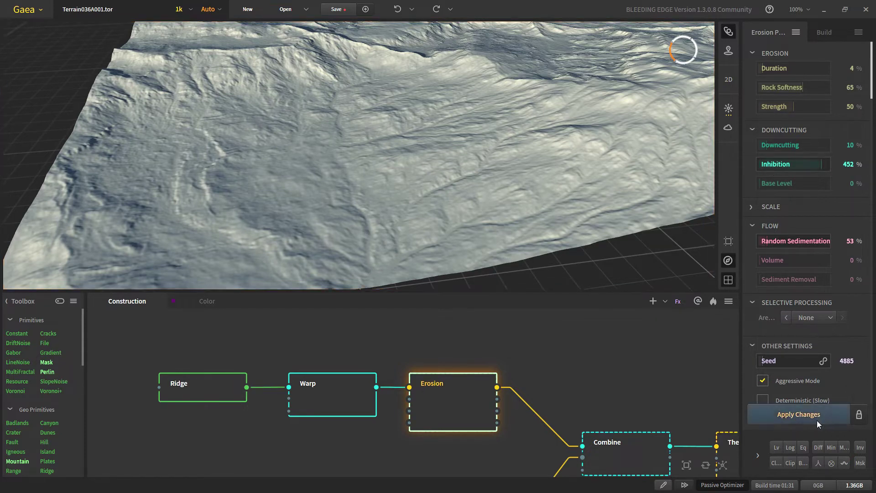
left_click(817, 419)
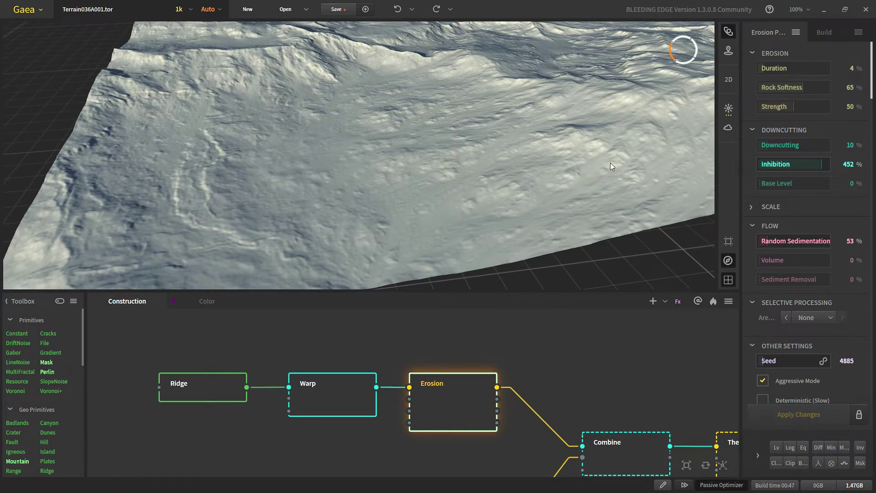
right_click(782, 169)
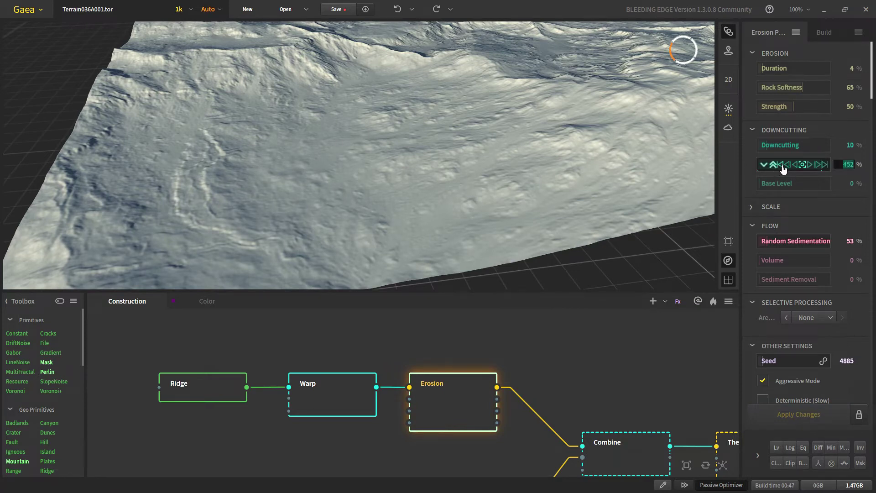
left_click(803, 165)
left_click(797, 416)
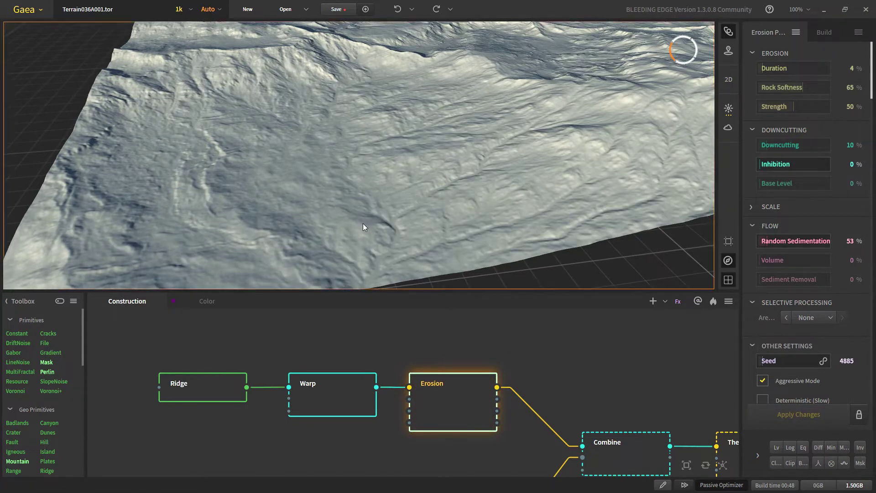
left_click_drag(364, 223, 435, 208)
scroll(434, 208, "down", 2)
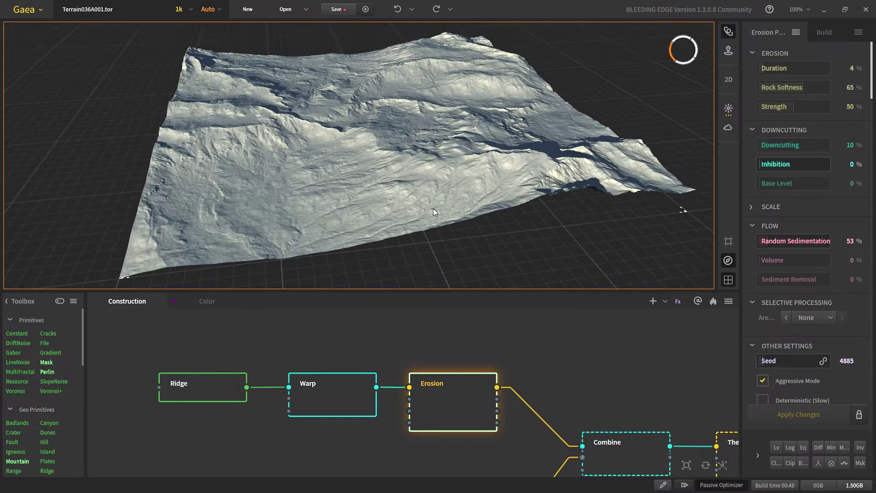
- Preview the Crater node that starts the lower branch and examine its shape from the side and above
scroll(376, 398, "down", 4)
scroll(292, 407, "up", 5)
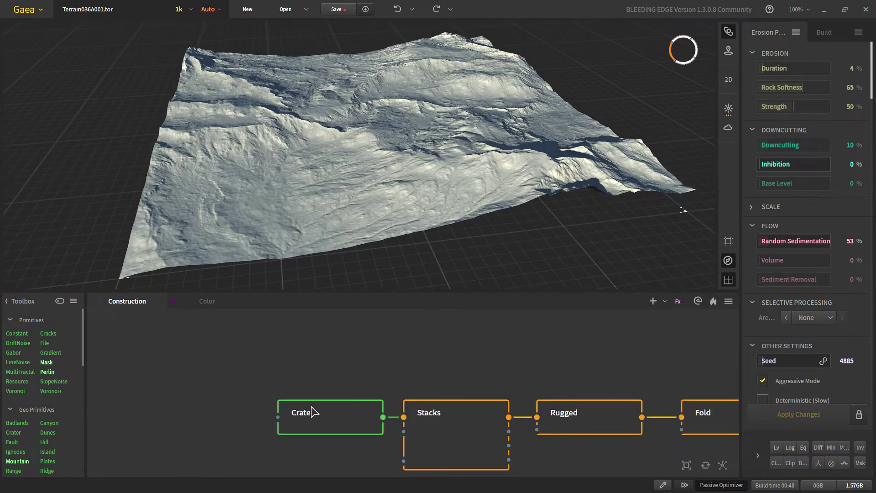
left_click(363, 407)
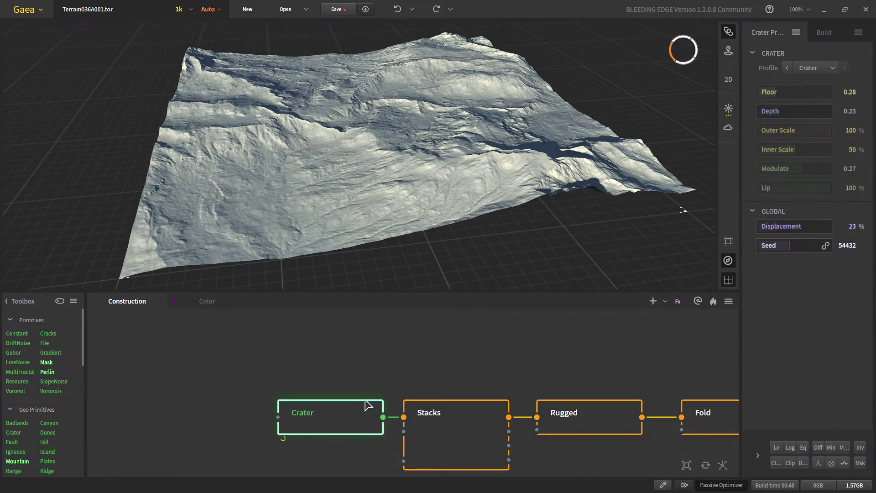
middle_click_drag(345, 411, 327, 420)
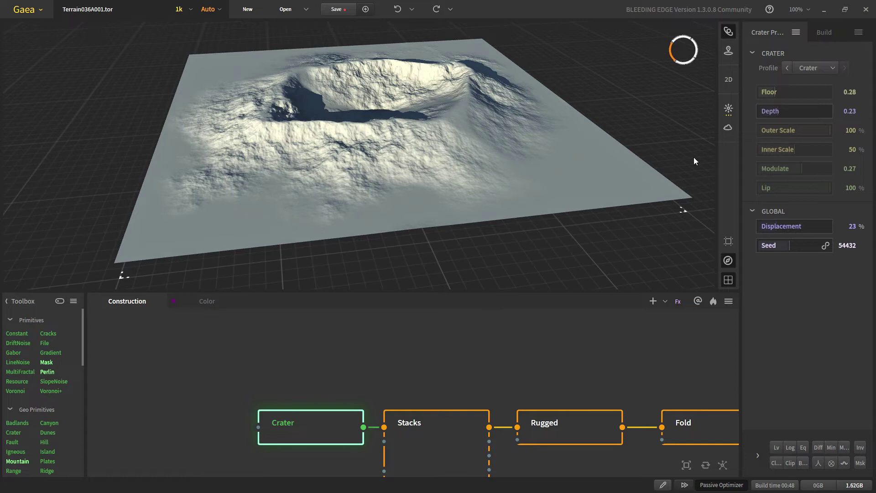
left_click_drag(335, 148, 335, 254)
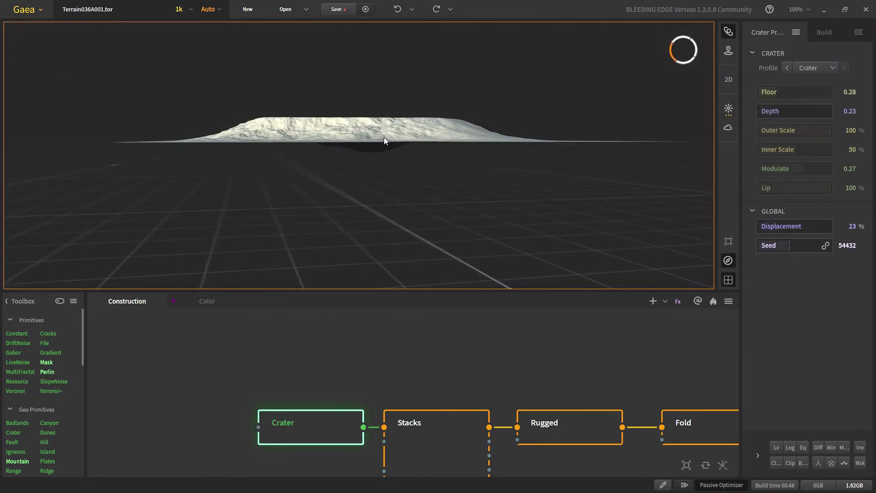
left_click_drag(388, 185, 357, 100)
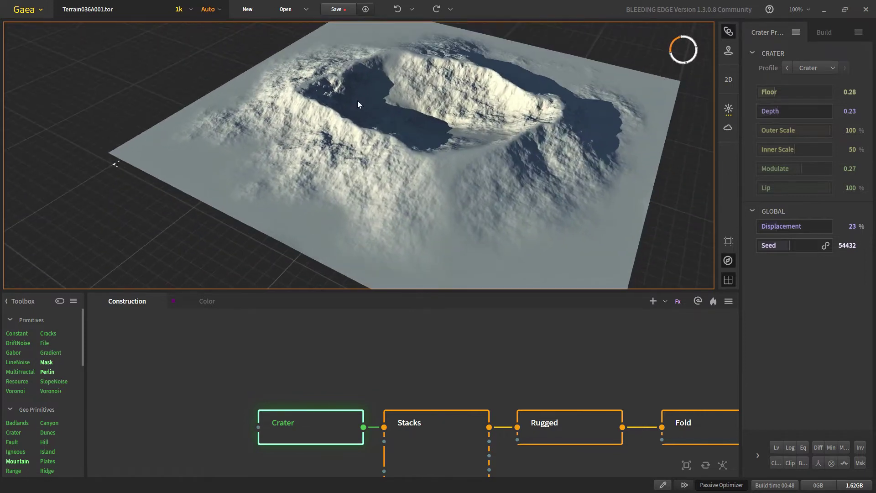
left_click_drag(350, 243, 365, 275)
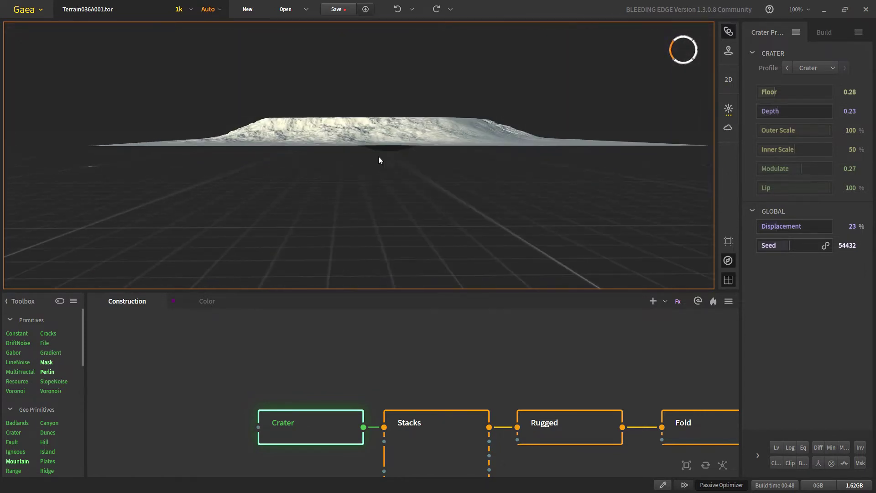
left_click_drag(393, 157, 375, 84)
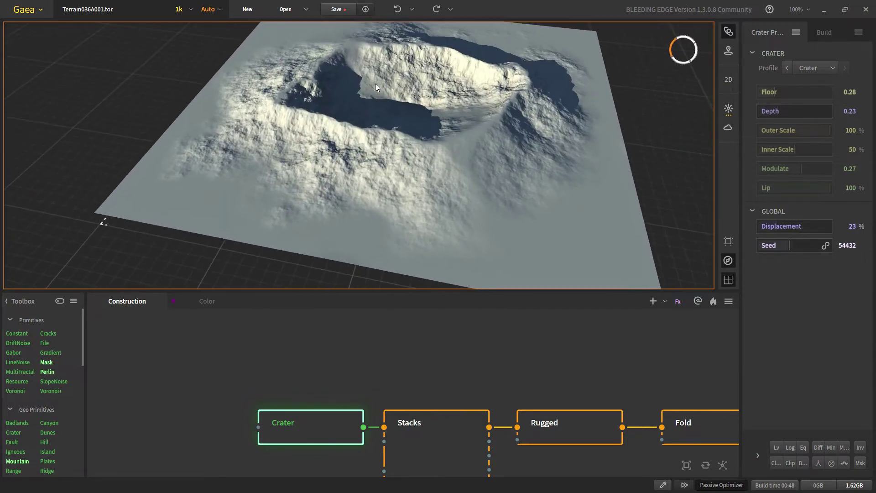
- Preview the Stacks node after the Crater and examine the layered strata on the crater walls
scroll(431, 388, "down", 2)
left_click_drag(386, 390, 336, 365)
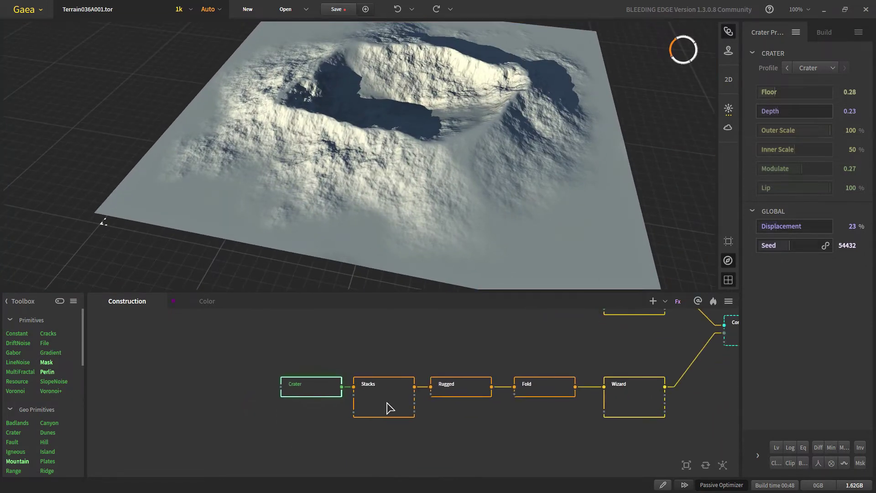
scroll(387, 401, "up", 2)
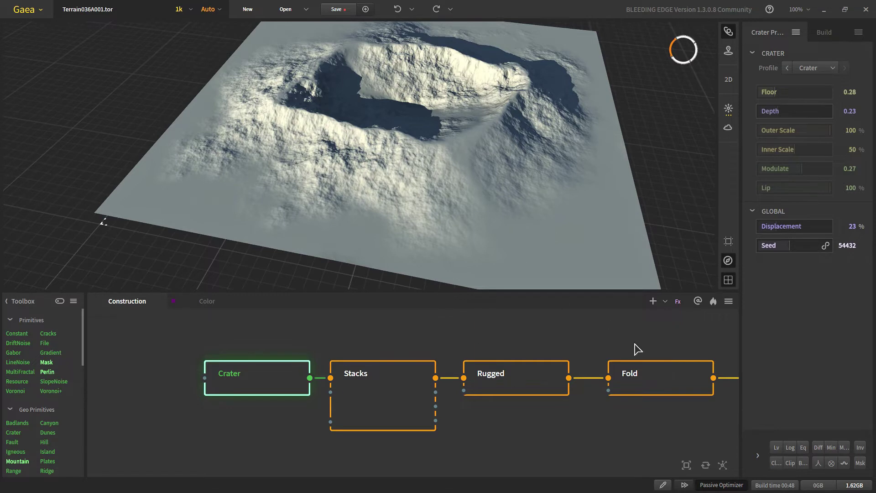
left_click_drag(483, 213, 362, 203)
scroll(398, 217, "up", 4)
scroll(493, 231, "down", 5)
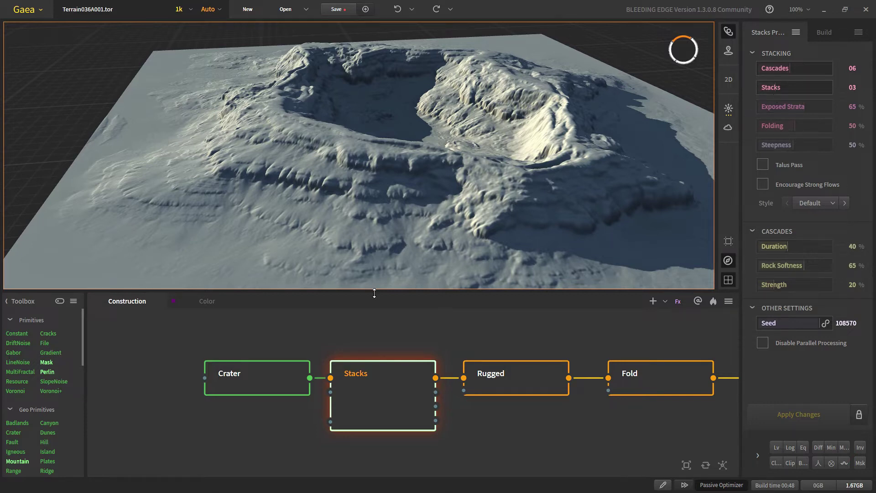
- Preview the Rugged node and examine the roughened crater terrain from closer and steeper angles
left_click(516, 378)
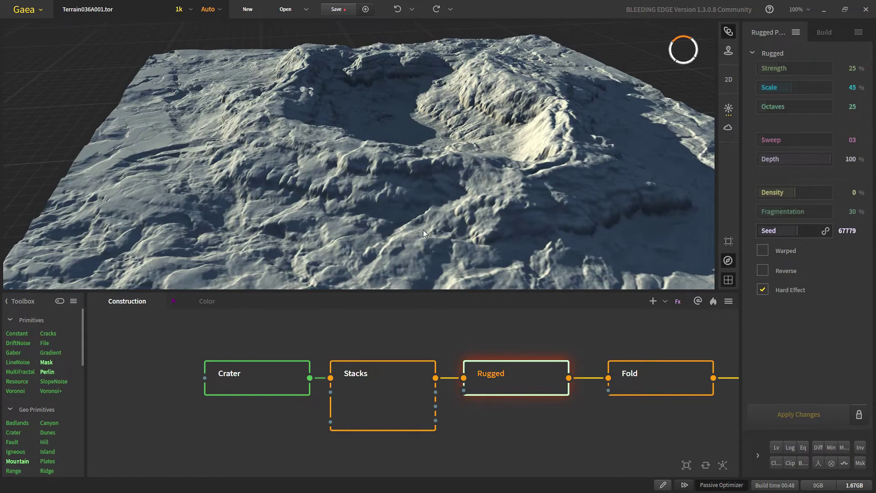
scroll(420, 230, "down", 3)
scroll(407, 185, "up", 4)
left_click_drag(424, 237, 409, 199)
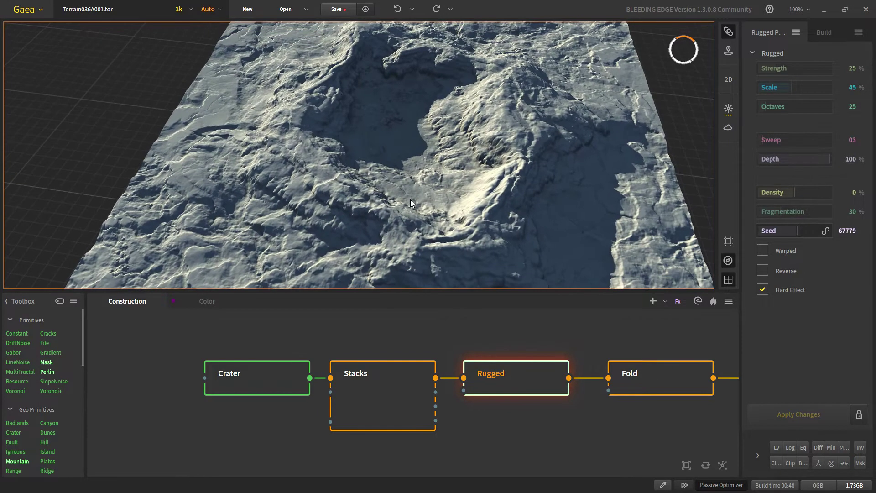
- Preview the Fold node and examine the folded cliffs around the crater
left_click(632, 387)
left_click_drag(514, 402, 457, 401)
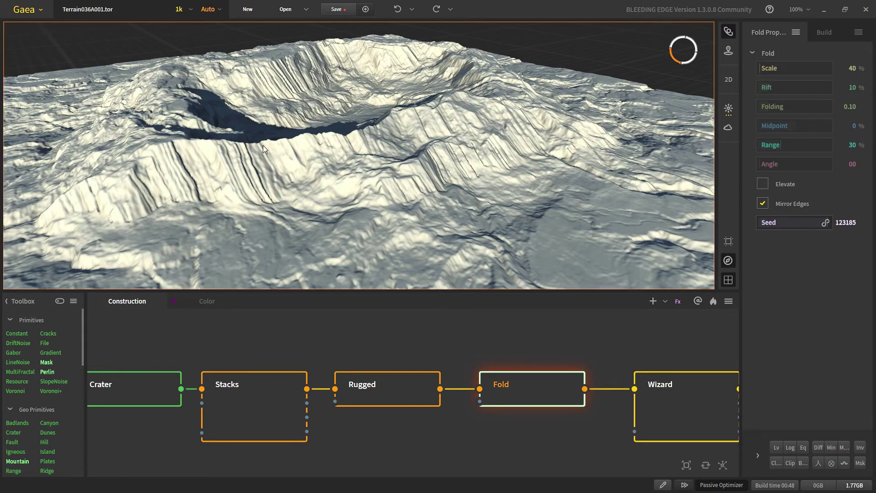
left_click_drag(468, 166, 454, 239)
scroll(536, 397, "down", 3)
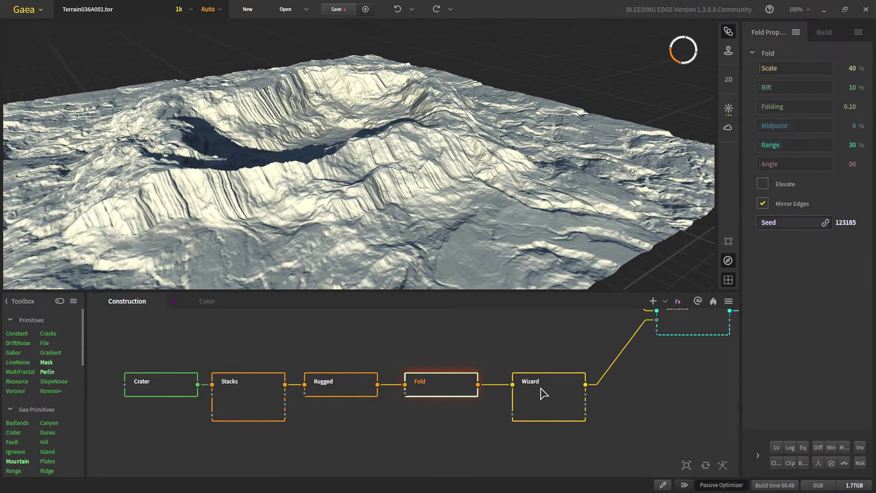
- Compare the crater terrain between the Fold and Wizard nodes to examine the Wizard's erosion effect, ending on Wizard
left_click(543, 393)
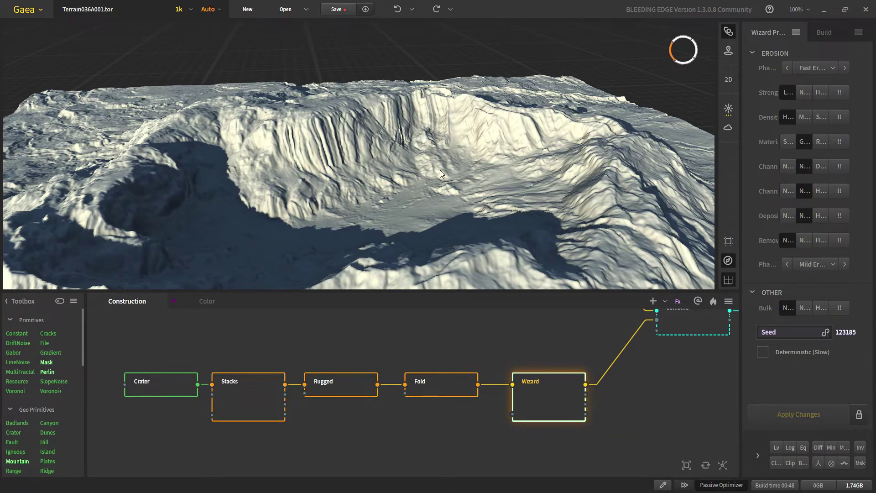
left_click(448, 390)
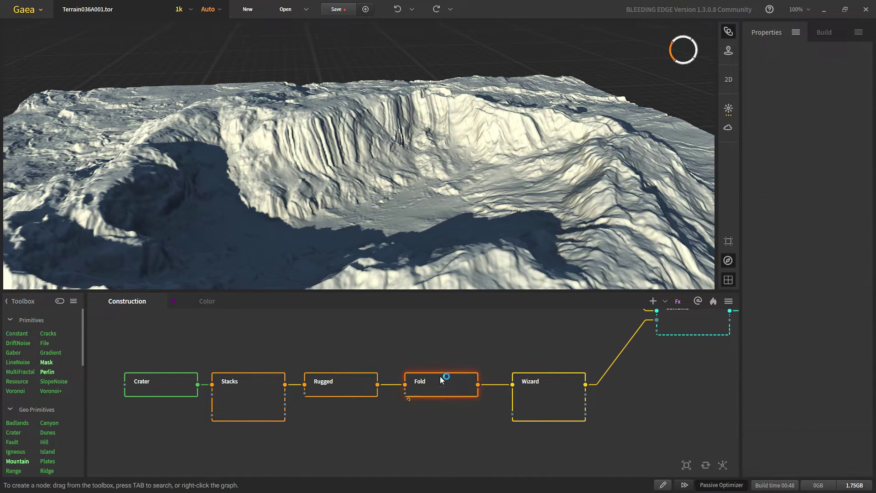
left_click(446, 393)
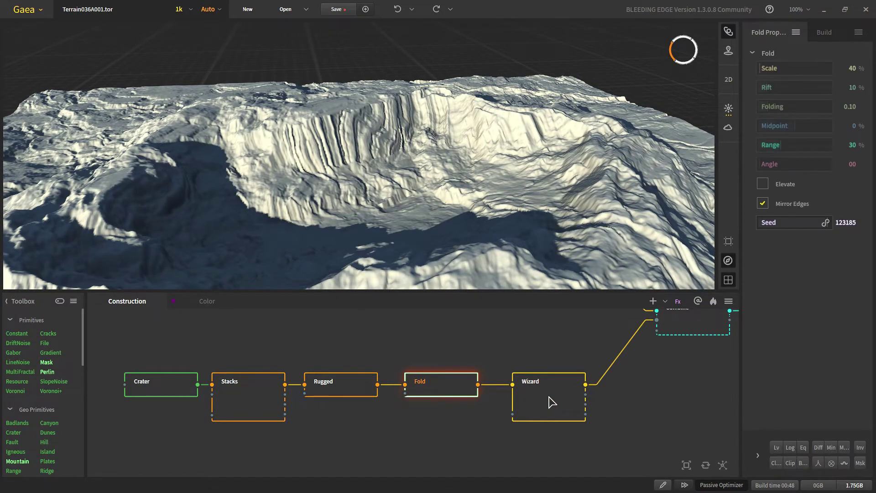
left_click(551, 400)
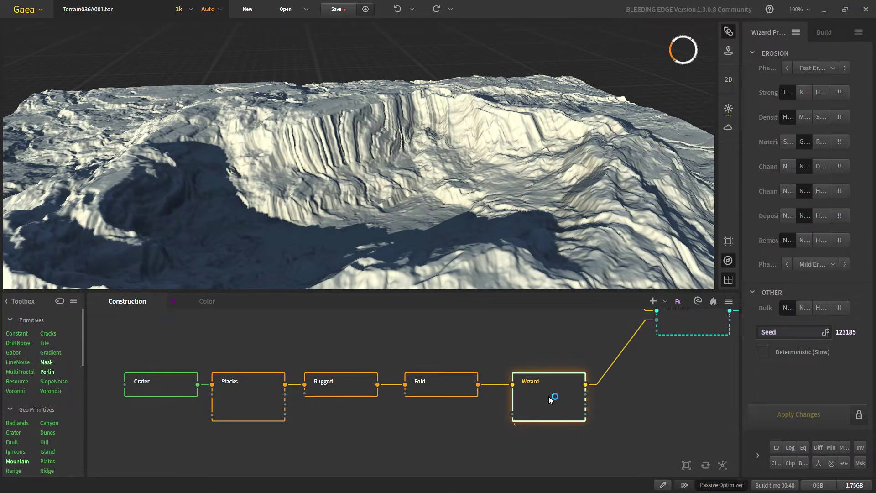
left_click(448, 391)
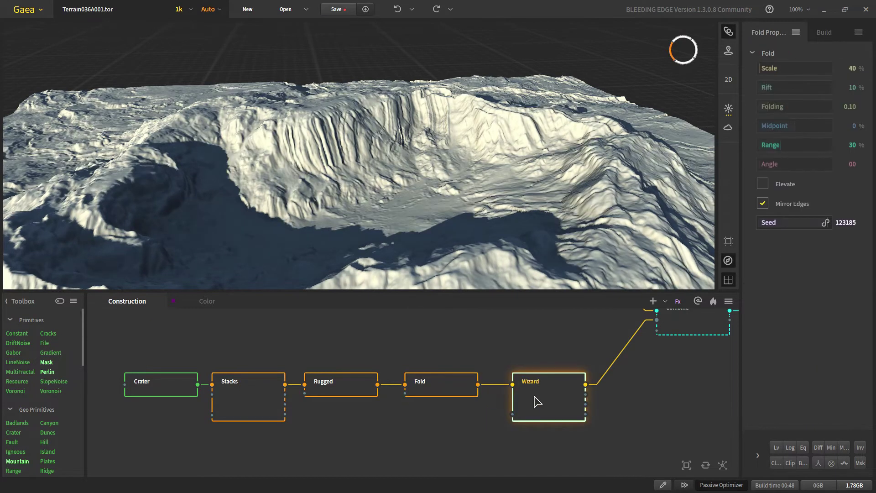
left_click(538, 402)
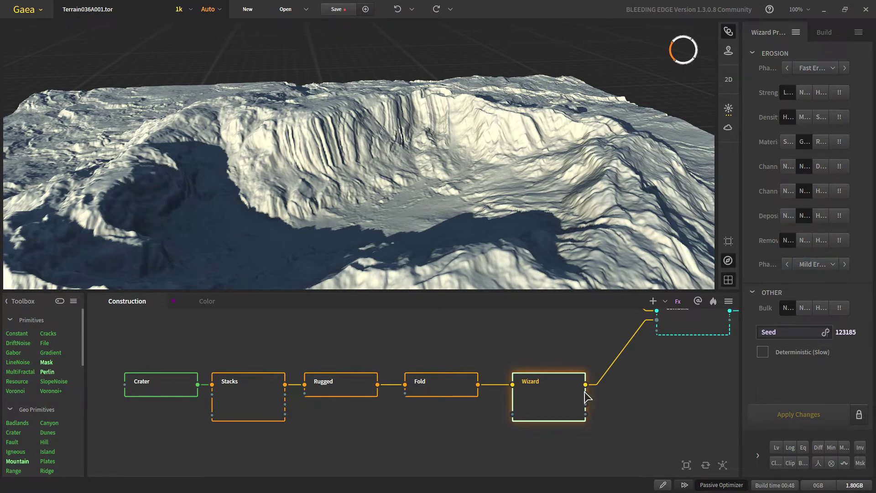
- Preview the upper branch's Erosion node again and examine its whole terrain ahead of the Combine node
middle_click_drag(523, 414, 497, 411)
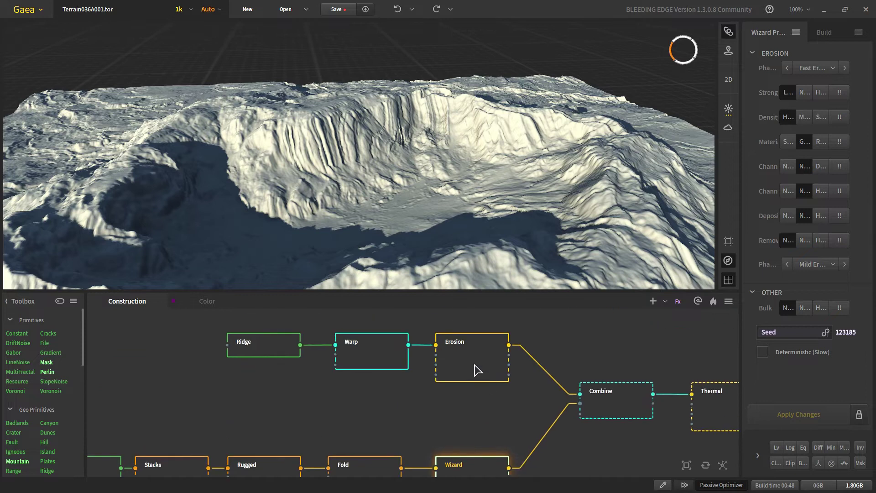
left_click(475, 367)
scroll(383, 233, "up", 2)
scroll(383, 232, "down", 4)
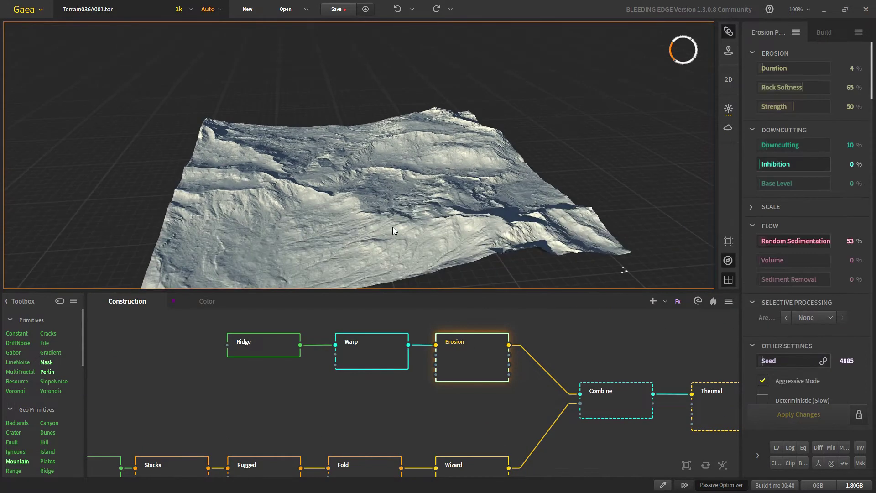
- Compare the upper branch's Erosion terrain with the Wizard node's crater at a low angle, as the two inputs of the Combine node
left_click_drag(393, 226, 381, 277)
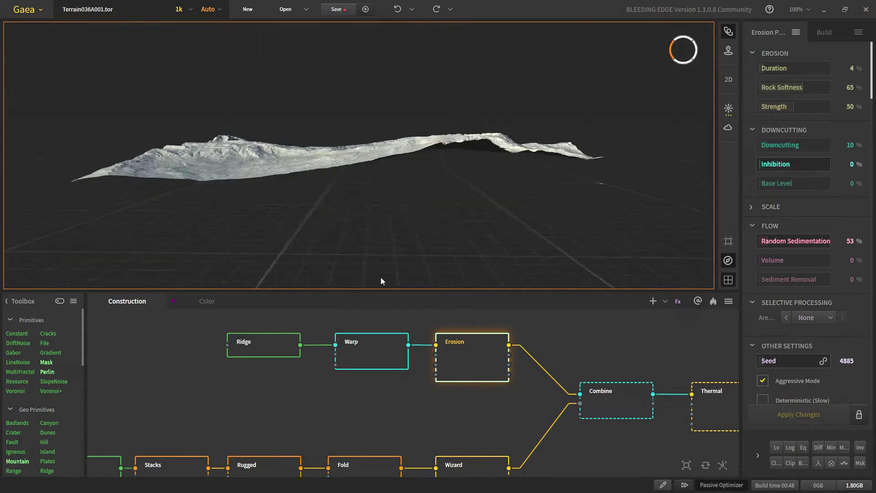
middle_click_drag(447, 439, 429, 411)
left_click(445, 424)
mouse_move(319, 223)
left_mouse_down()
mouse_move(326, 261)
mouse_move(331, 218)
left_mouse_up()
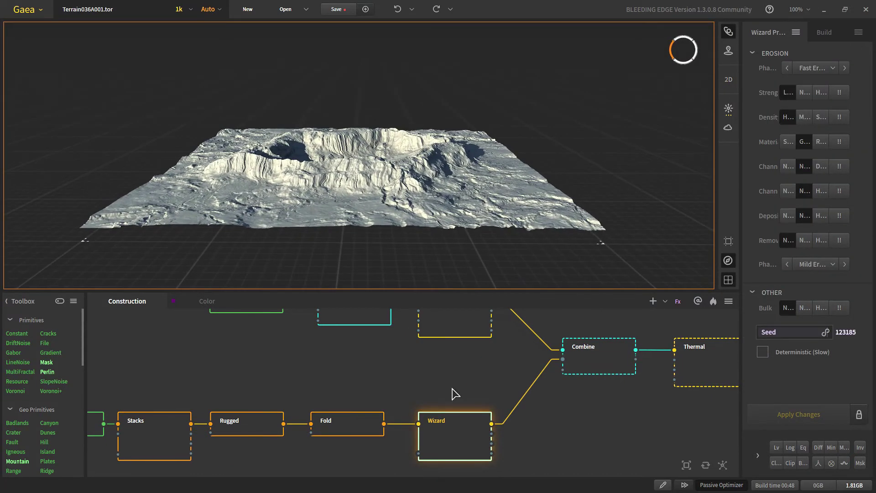
left_click(598, 346)
middle_click_drag(564, 371, 550, 395)
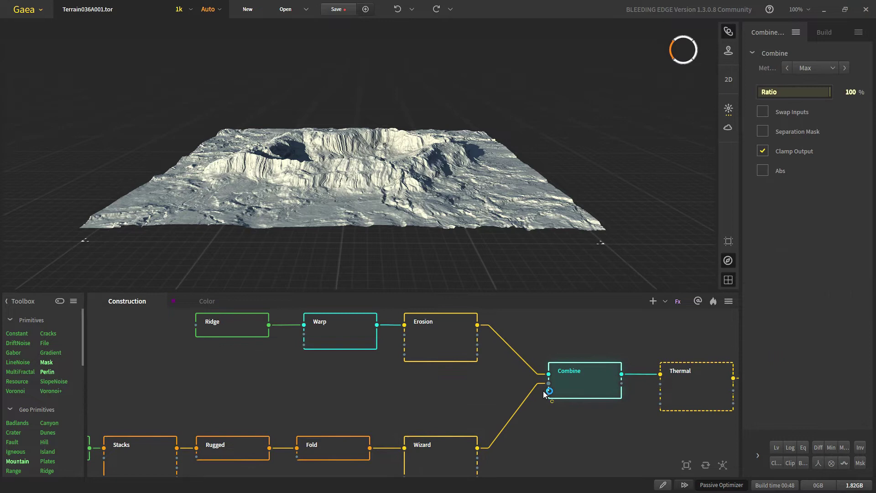
- Examine the Wizard node's crater height from a low angle against the Crater node's settings, and preview the Combine node's merged terrain
left_click(433, 441)
left_click_drag(343, 246, 347, 276)
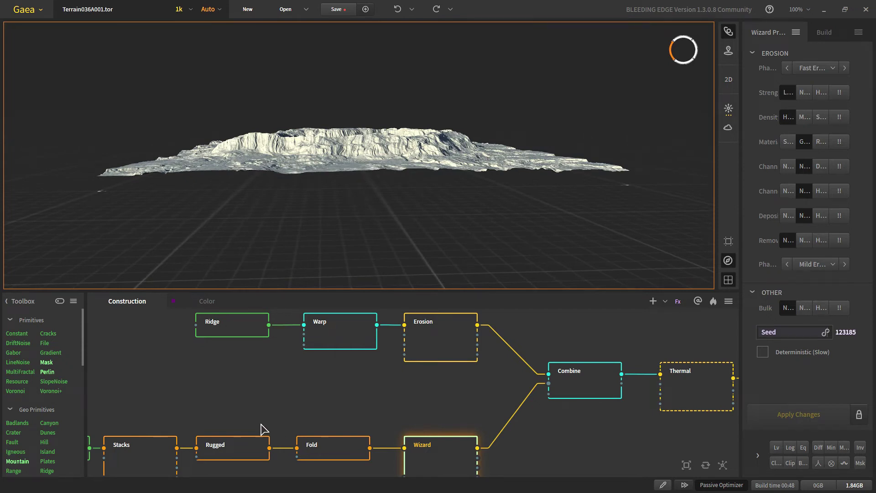
scroll(264, 422, "down", 3)
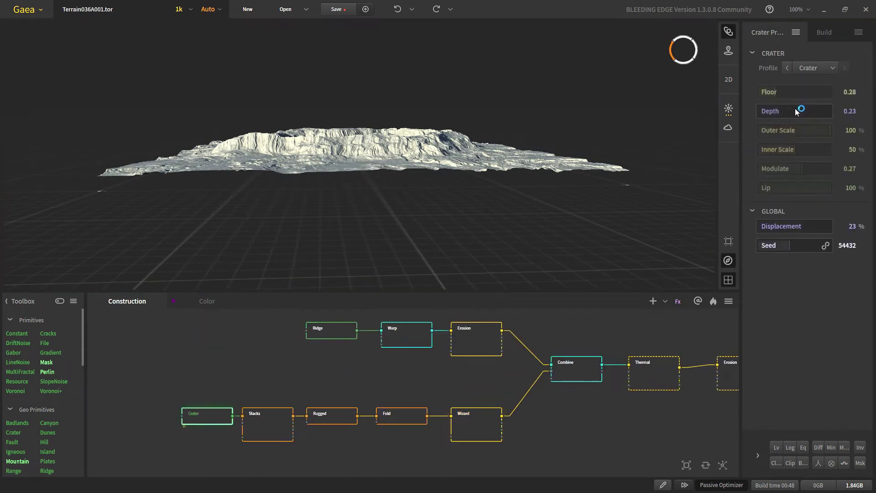
left_click(472, 434)
left_click(587, 366)
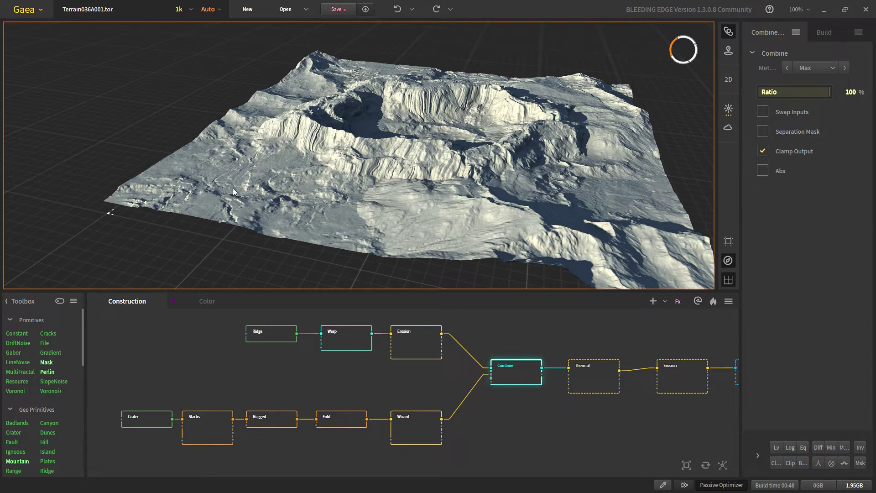
- Preview the Thermal node after Combine and examine the crater cliffs closely from another angle
left_click_drag(442, 384, 281, 386)
scroll(420, 391, "up", 2)
left_click(440, 374)
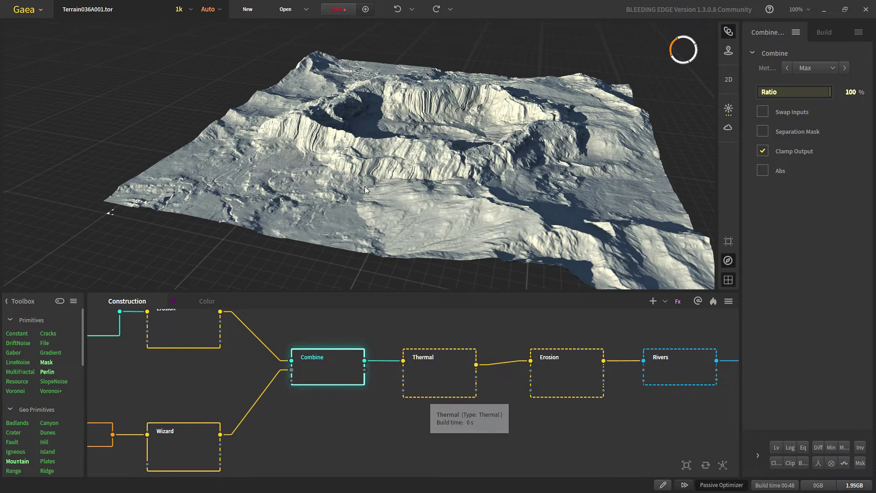
scroll(355, 186, "up", 2)
left_click_drag(343, 208, 367, 212)
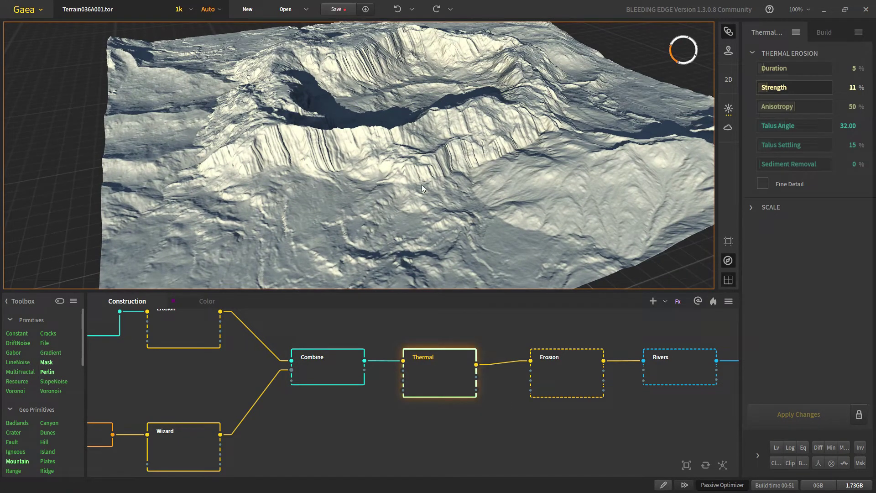
scroll(330, 190, "up", 5)
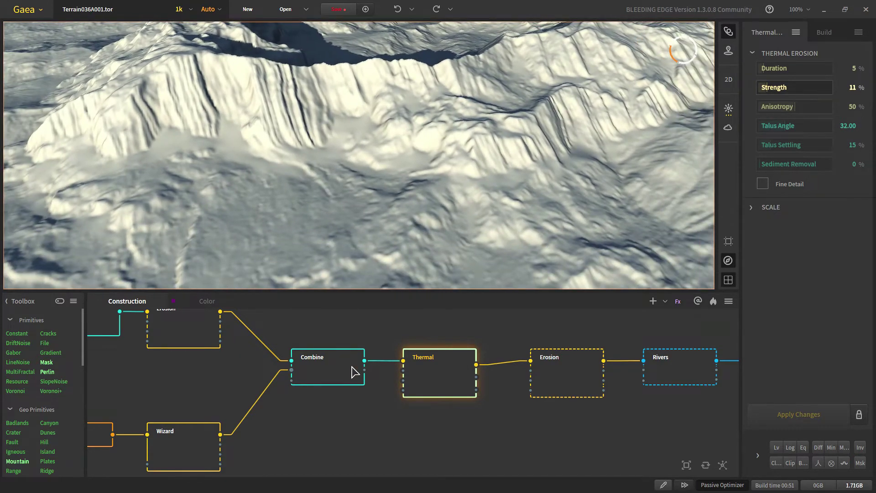
- Compare the crater cliffs between the Combine and Thermal nodes, ending on Thermal and examining the wider terrain
left_click(352, 367)
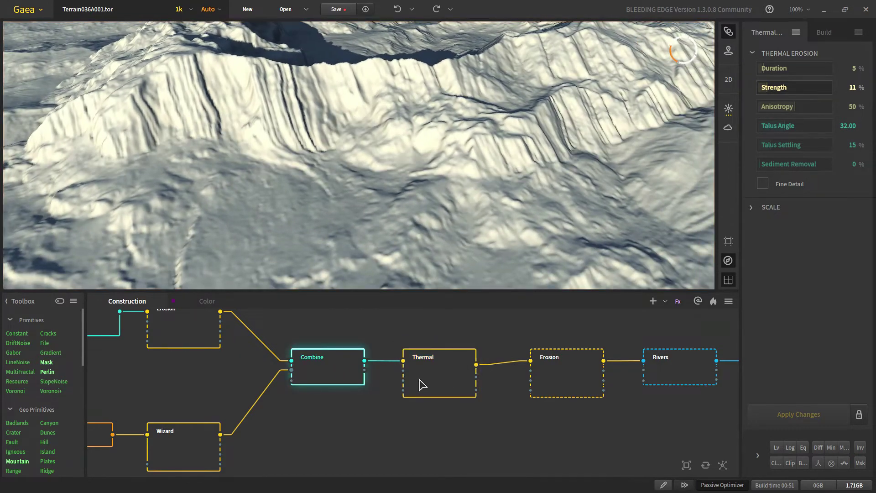
left_click(446, 377)
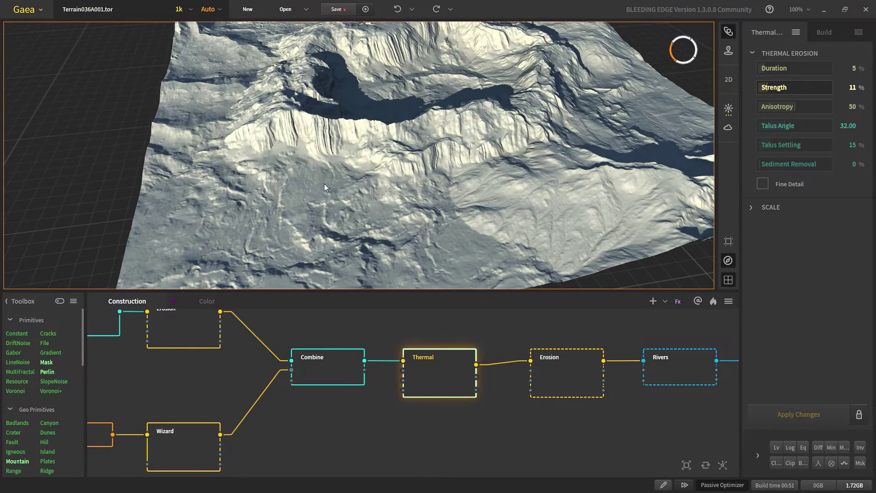
scroll(325, 184, "up", 3)
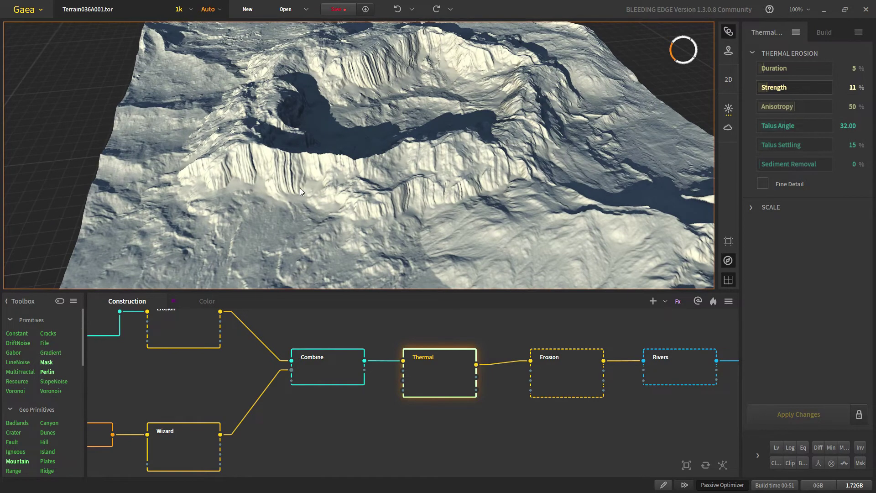
scroll(311, 232, "down", 3)
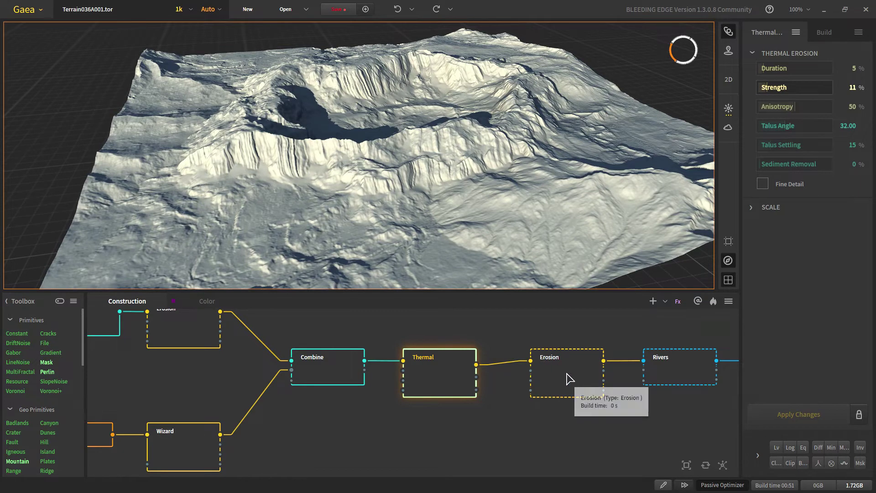
- Preview the Erosion node that follows Thermal, compare it with Thermal, and examine the eroded crater more closely
left_click(550, 399)
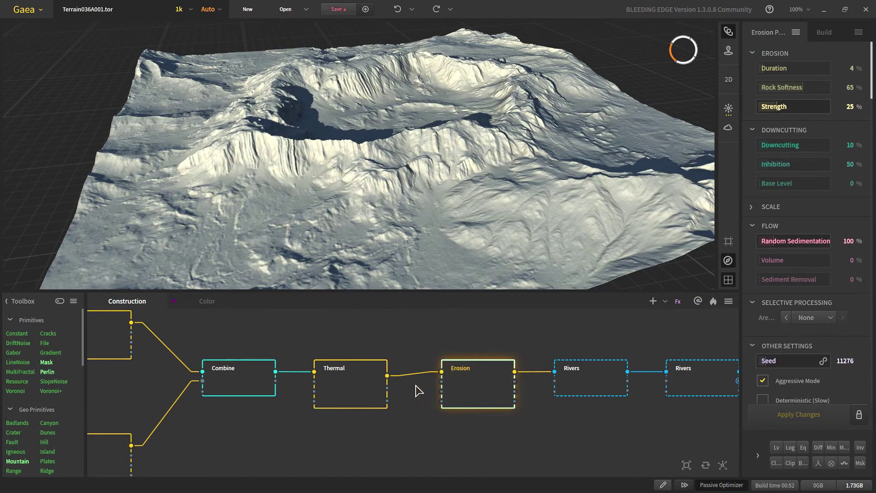
left_click(364, 386)
left_click(485, 404)
left_click_drag(467, 417, 294, 395)
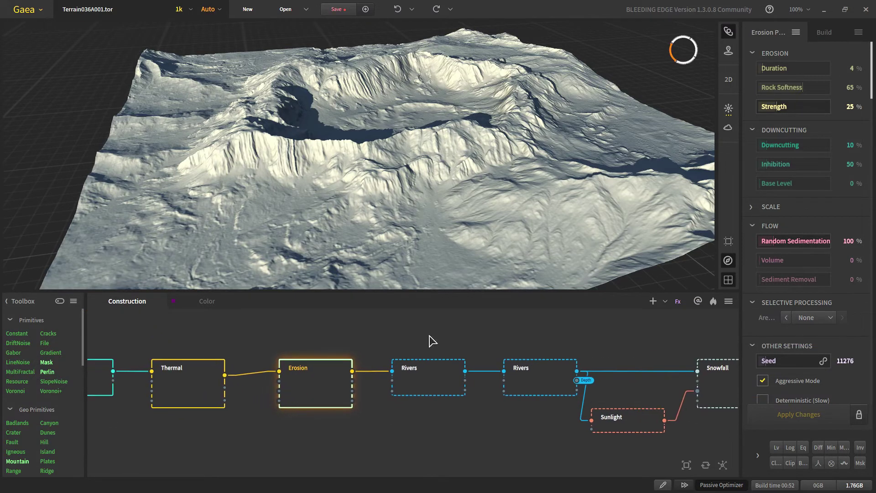
scroll(403, 234, "up", 4)
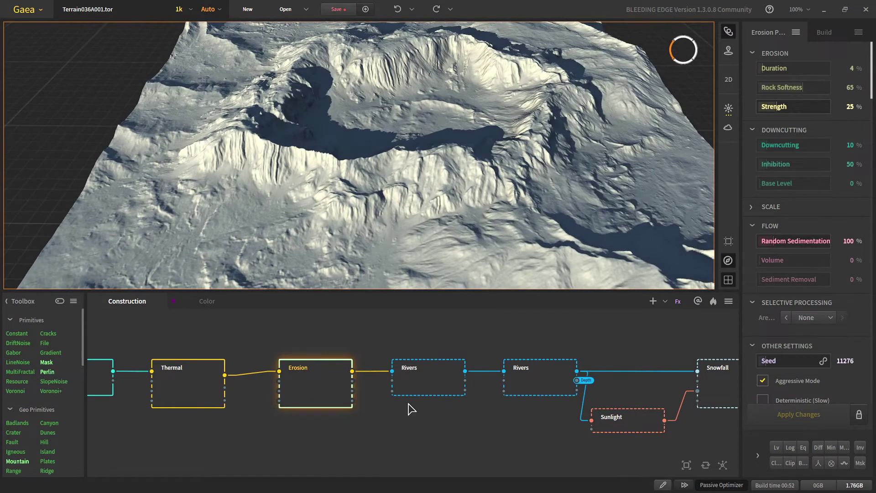
- Preview the first and second Rivers nodes in turn and examine the river channels they carve through the crater terrain
left_click(431, 384)
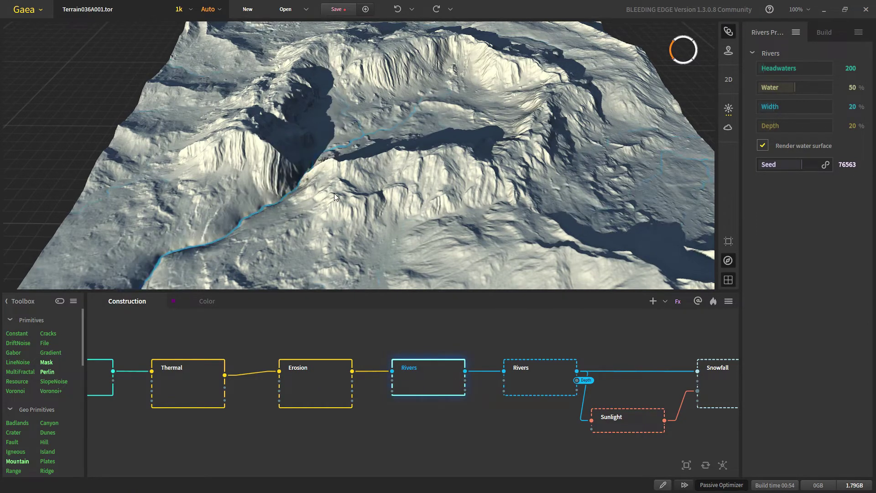
middle_click_drag(334, 193, 398, 159)
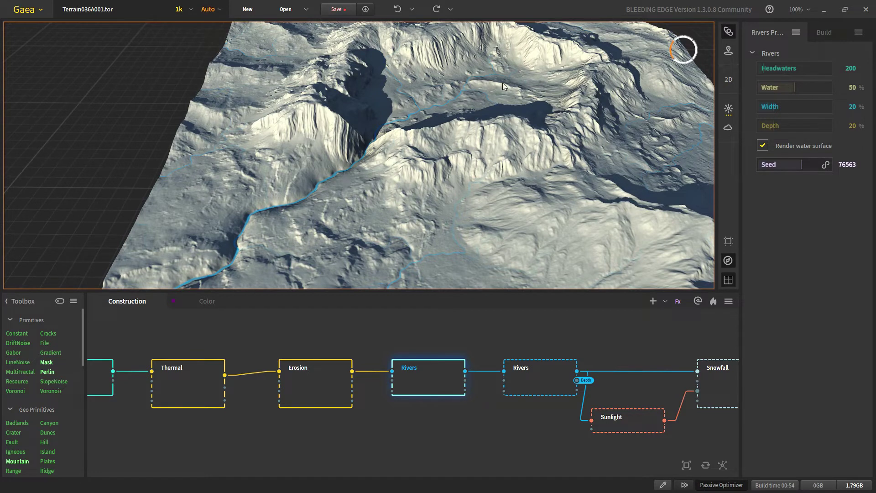
middle_click_drag(482, 390, 389, 404)
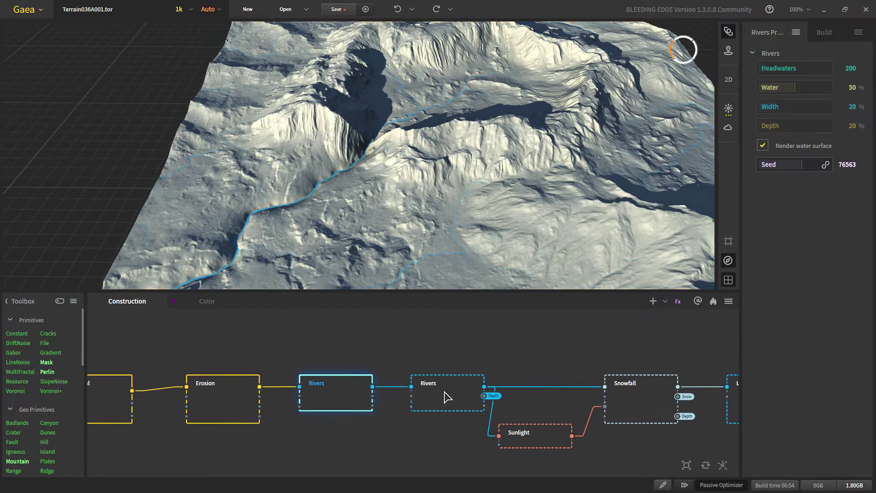
left_click(446, 391)
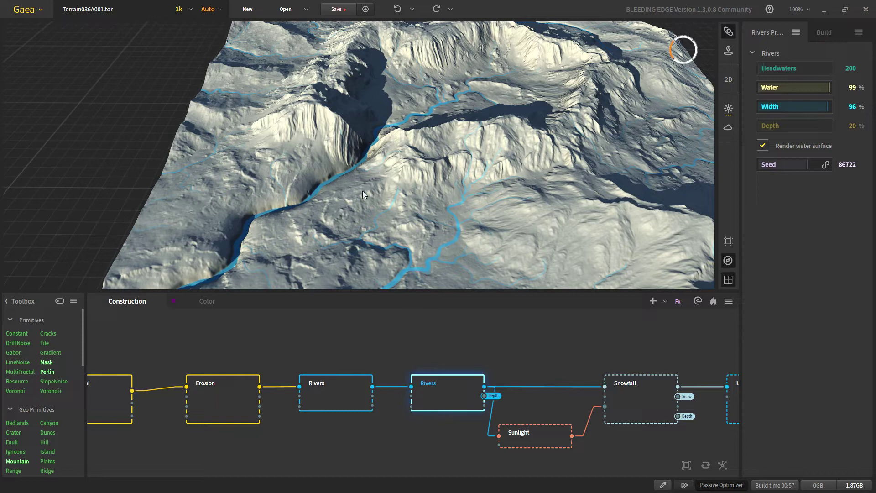
scroll(361, 185, "down", 5)
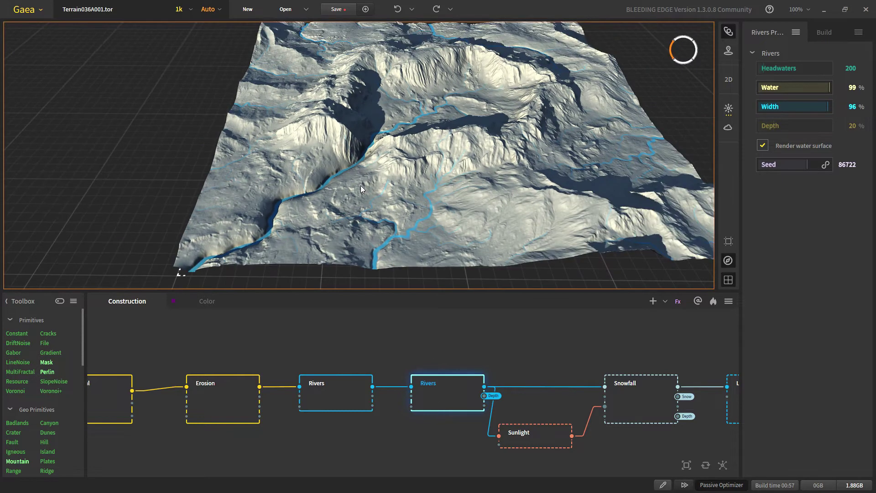
left_click_drag(332, 177, 331, 274)
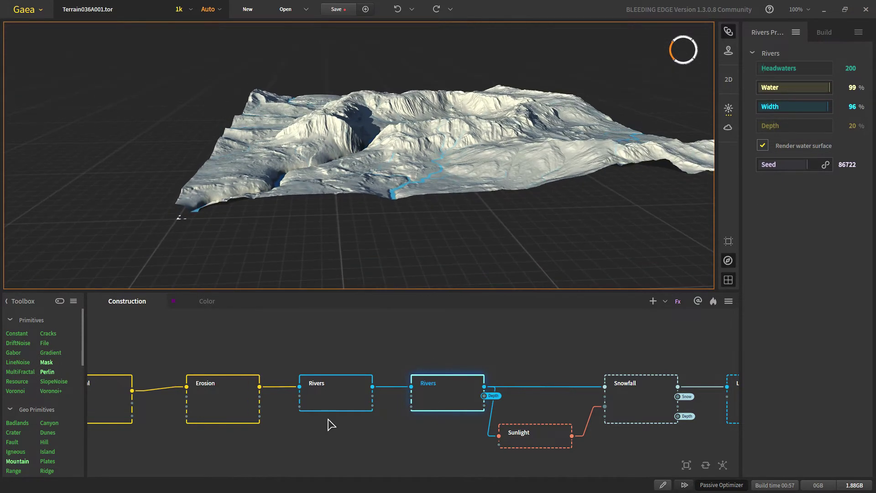
- Preview the first Rivers node again and examine the main river's course from ground level and from above
left_click(332, 391)
left_click_drag(237, 162, 230, 193)
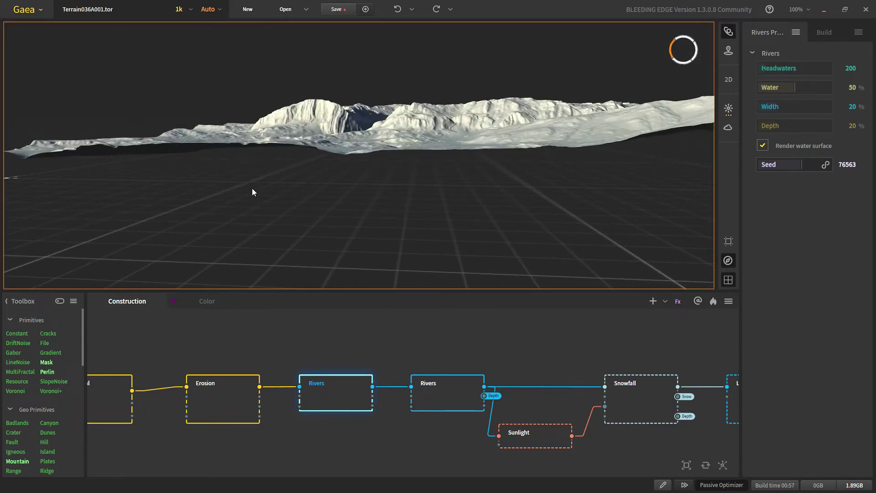
left_click_drag(338, 228, 260, 208)
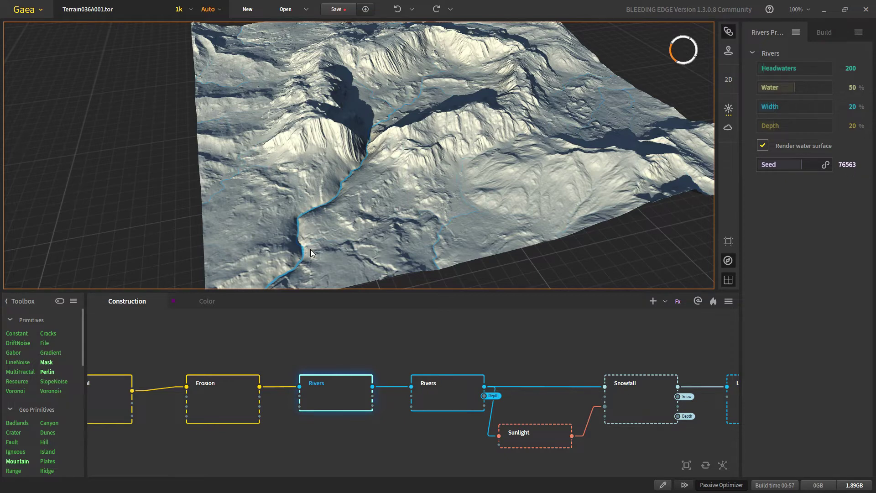
scroll(327, 272, "up", 3)
middle_click_drag(327, 272, 327, 256)
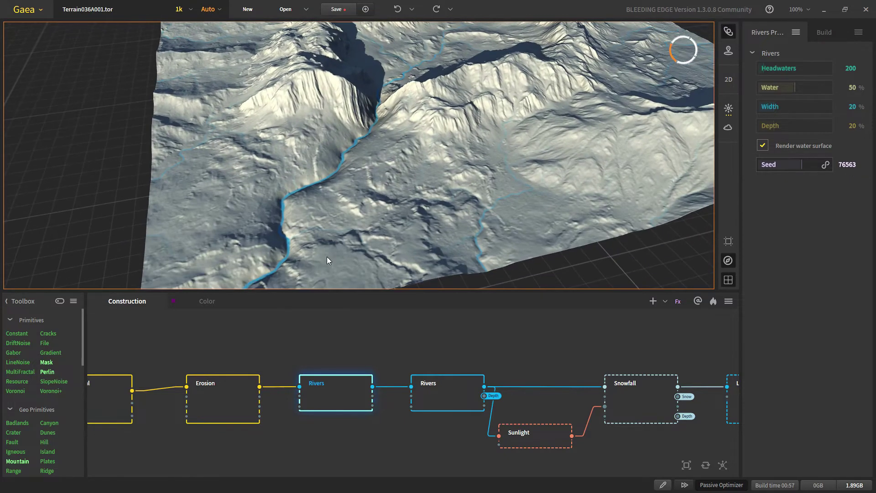
- Add a Clamp modifier with Clamp Min 14 to the Erosion node before Rivers and examine the raised terrain
left_click(243, 384)
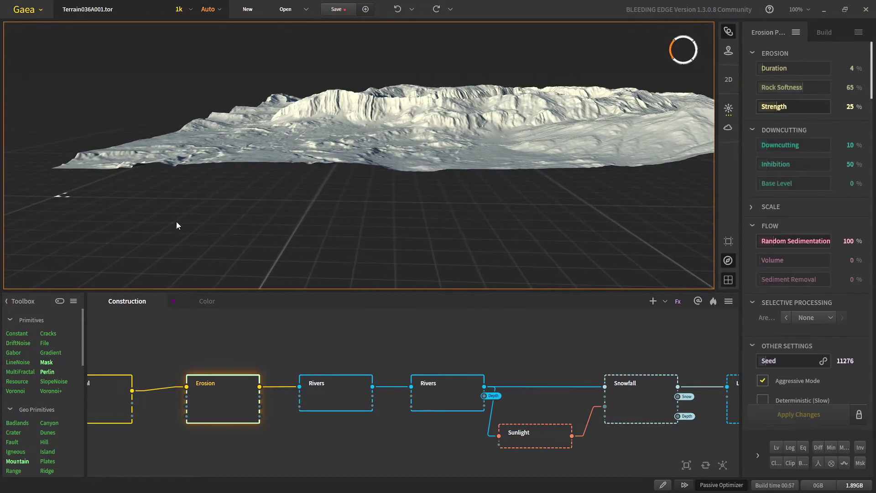
left_click(776, 465)
left_click(784, 443)
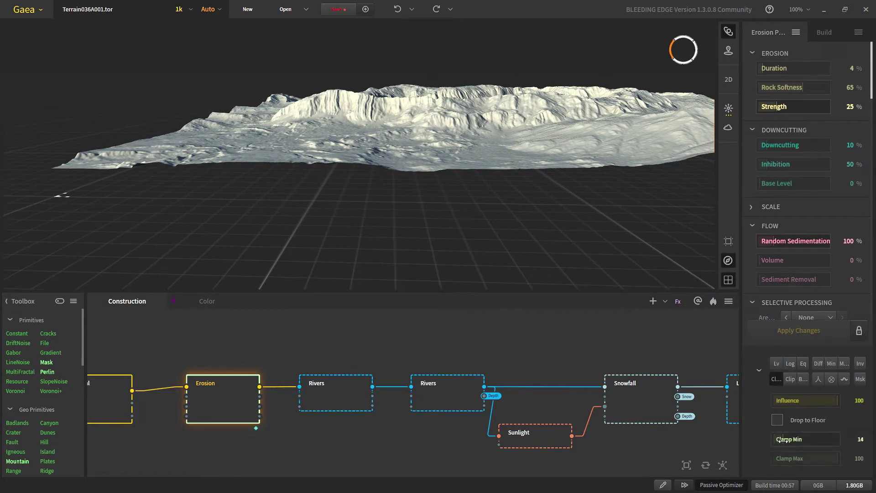
left_click_drag(424, 199, 408, 237)
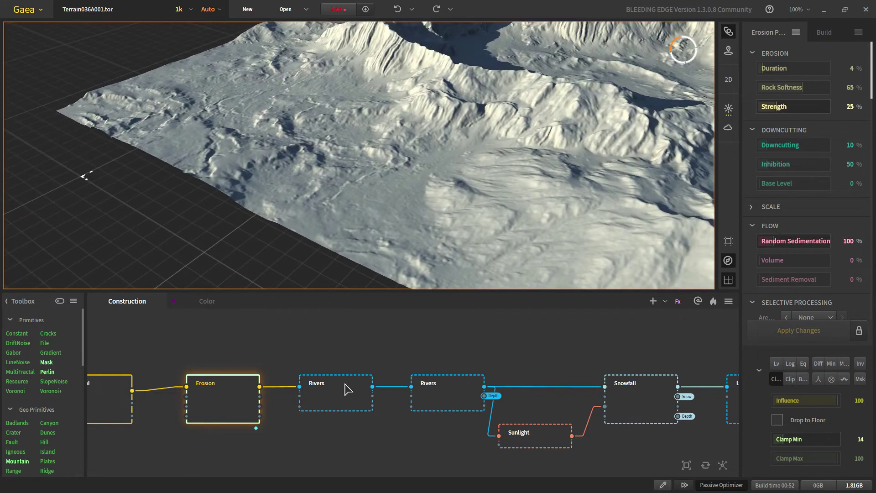
- Preview the first Rivers node with the clamped Erosion input and examine the main river closely
left_click(340, 391)
left_click_drag(349, 220, 357, 189)
scroll(356, 189, "up", 4)
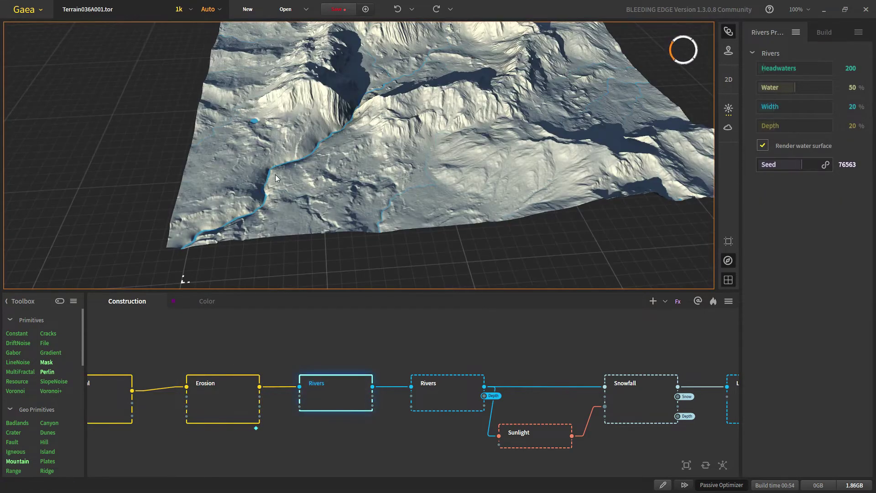
scroll(315, 165, "up", 6)
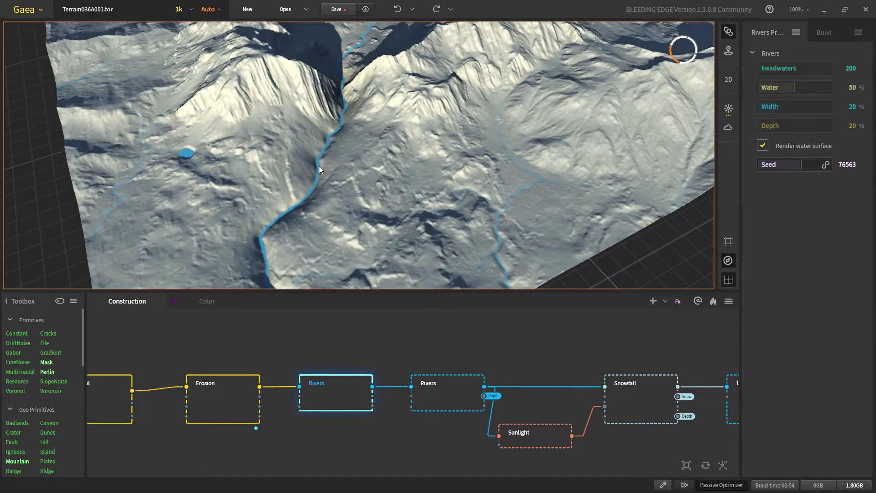
left_click_drag(319, 166, 278, 195)
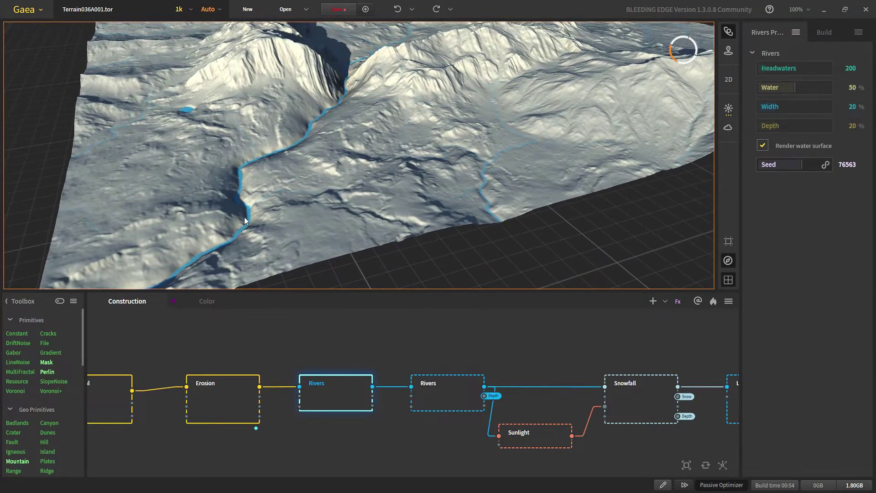
- Remove the Clamp modifier from the Erosion node that feeds the Rivers nodes
left_click(253, 404)
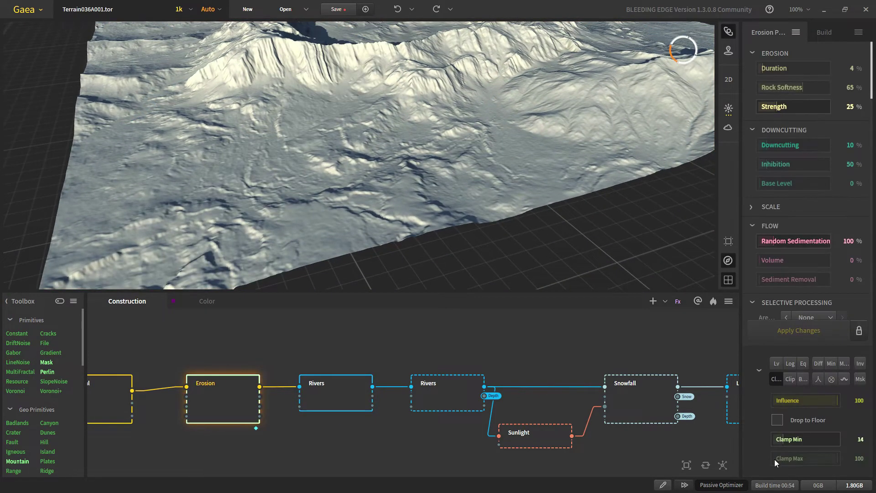
left_click(776, 379)
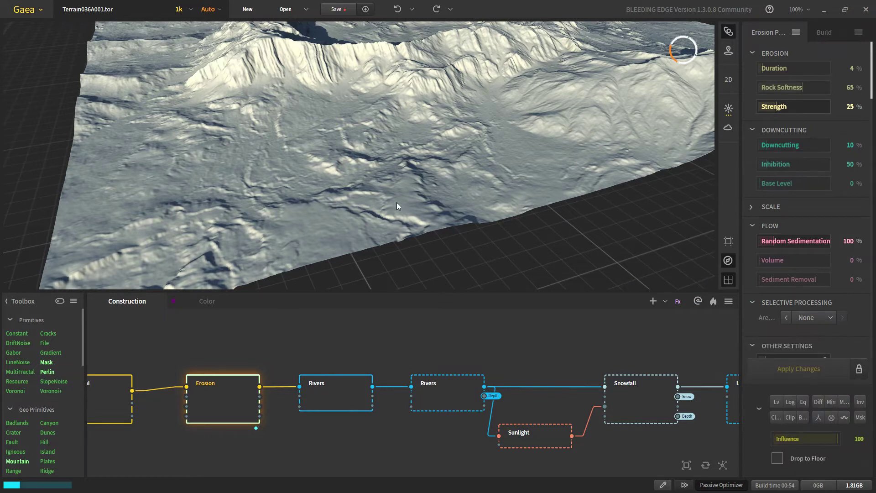
scroll(387, 212, "down", 5)
scroll(387, 212, "up", 3)
- Preview the first Rivers node and the second one, and examine the wide rivers inside the crater up close
left_click(343, 396)
left_click(440, 395)
left_click_drag(445, 414, 334, 423)
left_click_drag(406, 147, 311, 160)
scroll(389, 189, "up", 3)
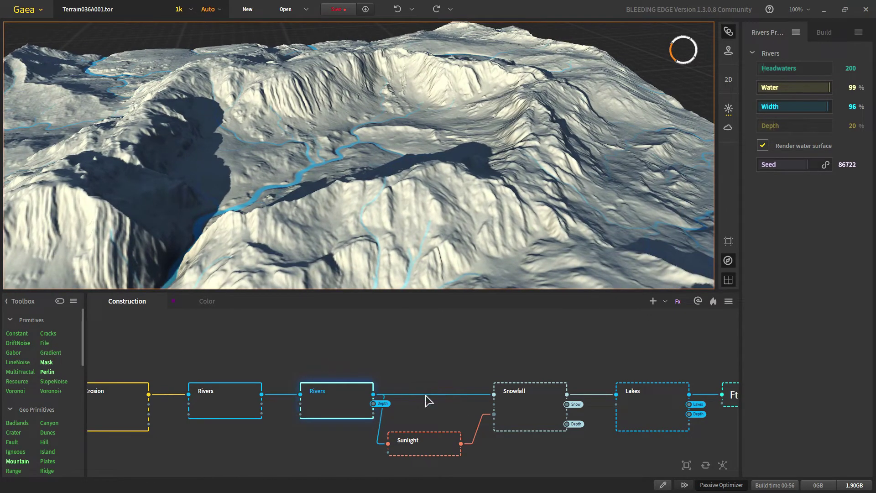
- Preview the Sunlight node that feeds the Snowfall node and examine its light mask over the crater
left_click(408, 448)
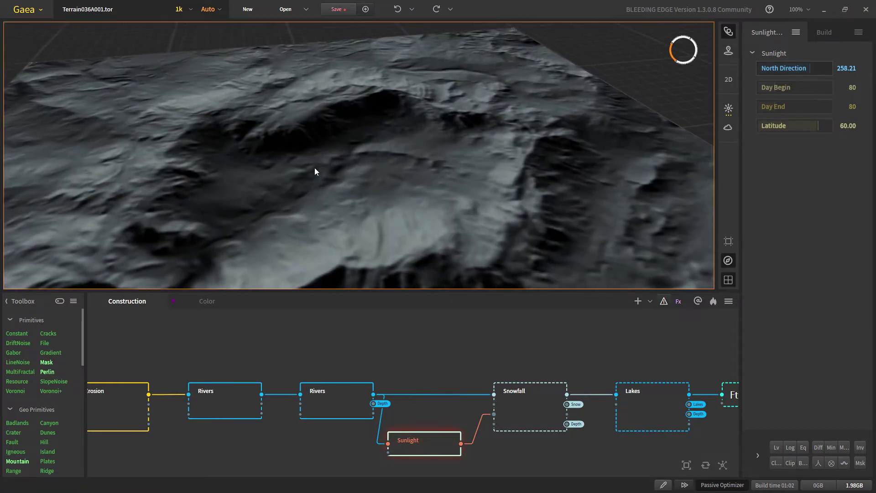
- Compare the second Rivers node's preview with the Sunlight node's, examining the light mask across the crater and surrounding slopes
left_click(332, 396)
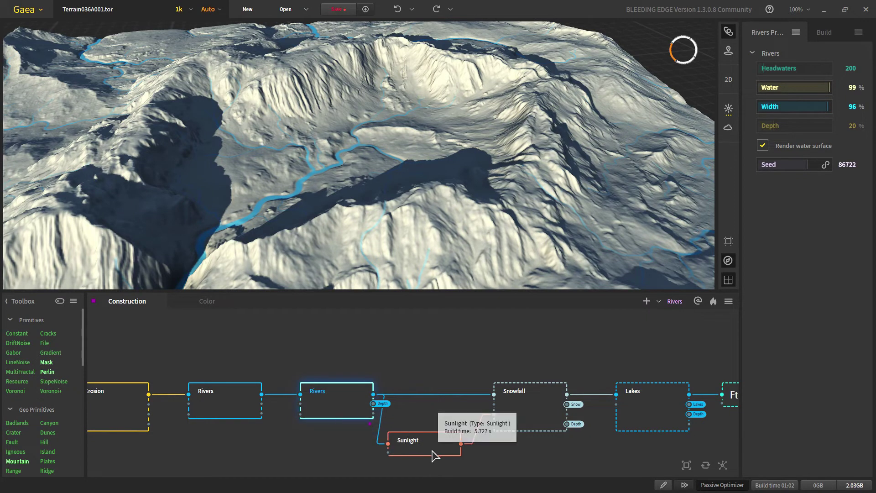
left_click(439, 446)
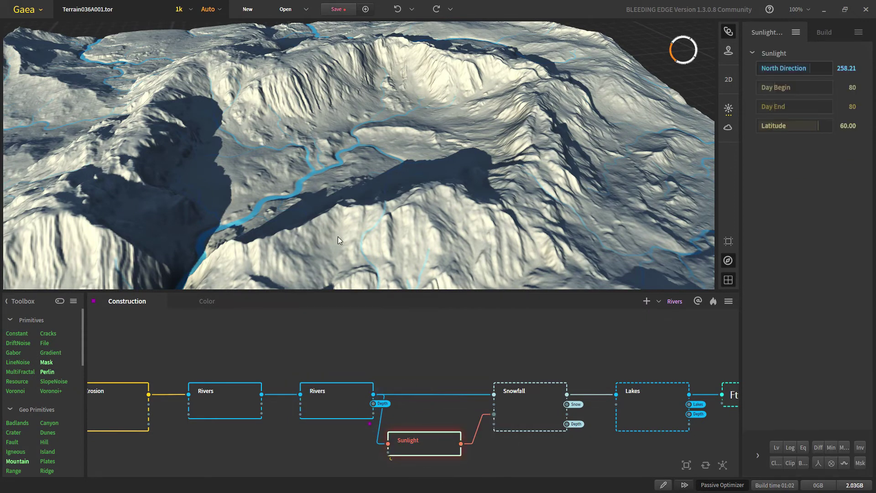
left_click_drag(338, 237, 399, 208)
scroll(327, 191, "down", 5)
scroll(319, 190, "up", 4)
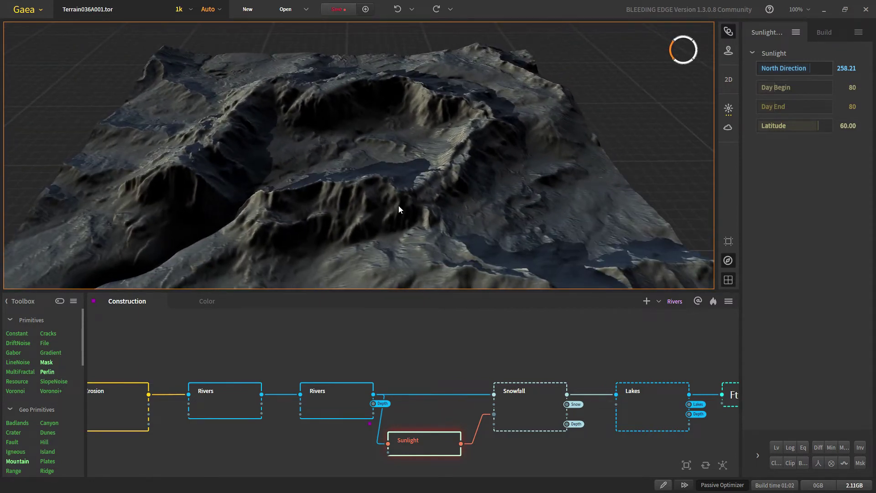
left_click_drag(408, 239, 348, 215)
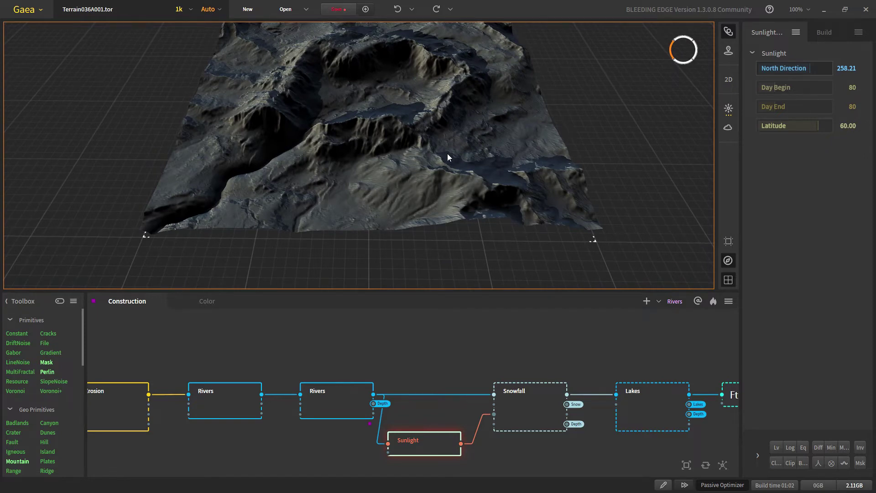
middle_click_drag(357, 158, 356, 137)
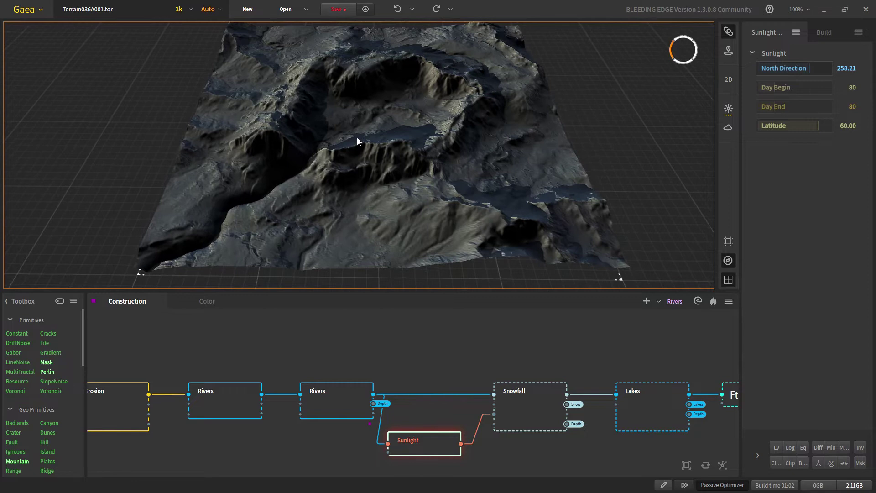
scroll(362, 92, "up", 3)
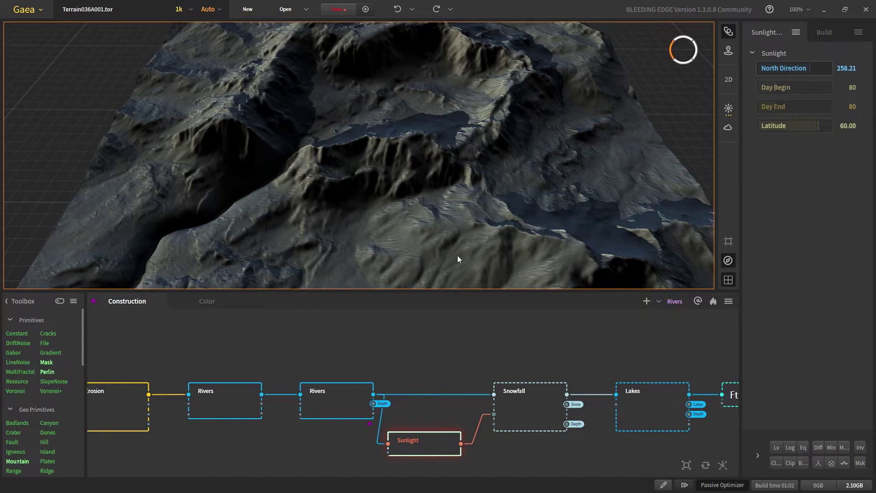
- Preview the Snowfall node and examine the snow patches in the crater, on the slopes and along the river channel
left_click(500, 412)
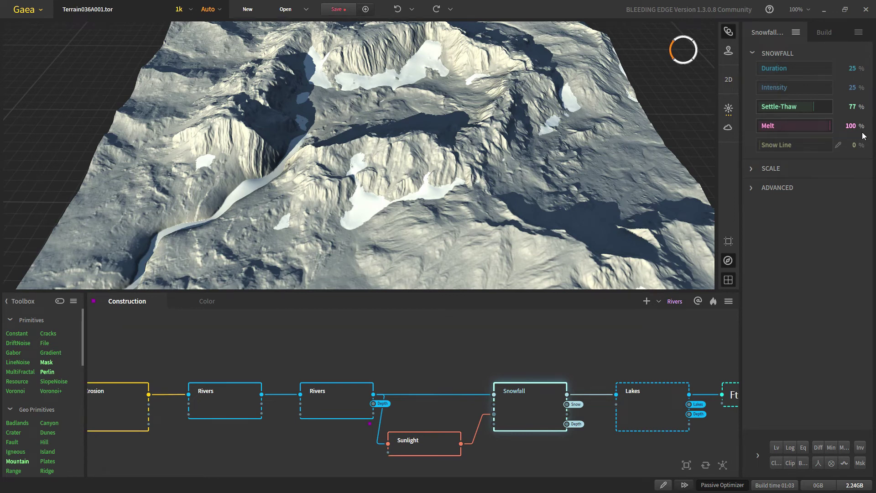
middle_click_drag(451, 258, 459, 203)
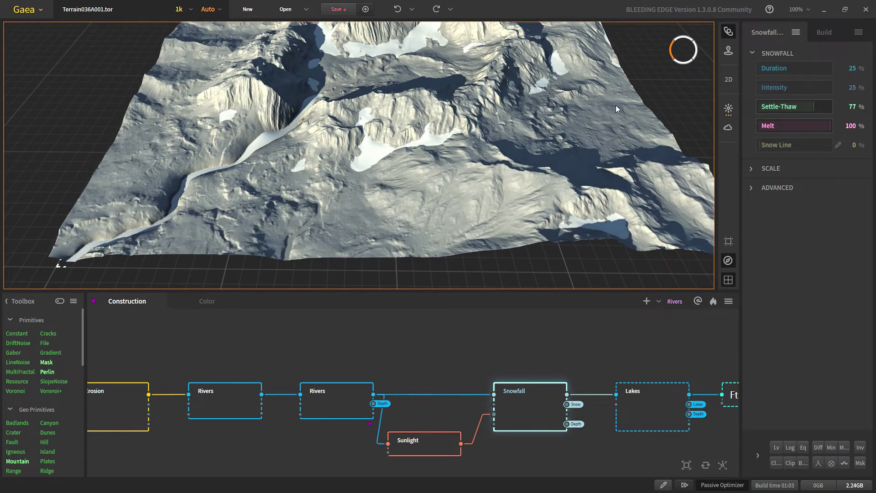
middle_click_drag(419, 174, 416, 222)
scroll(416, 222, "up", 2)
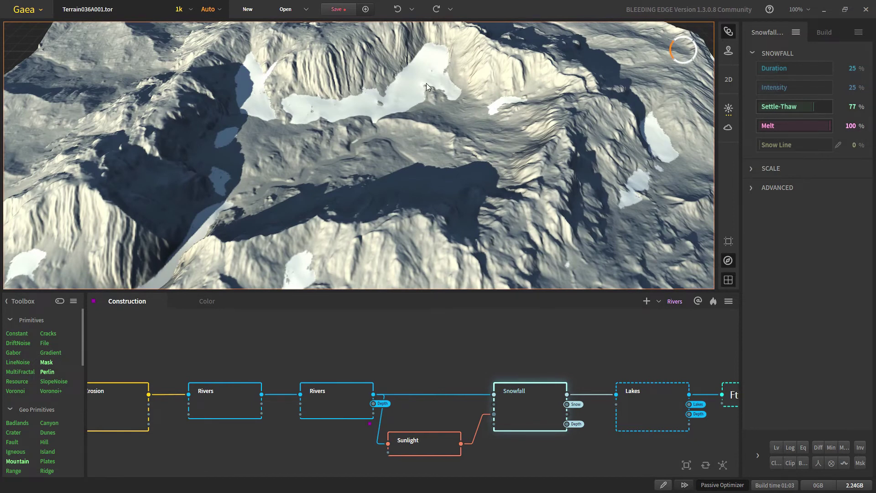
scroll(432, 77, "down", 2)
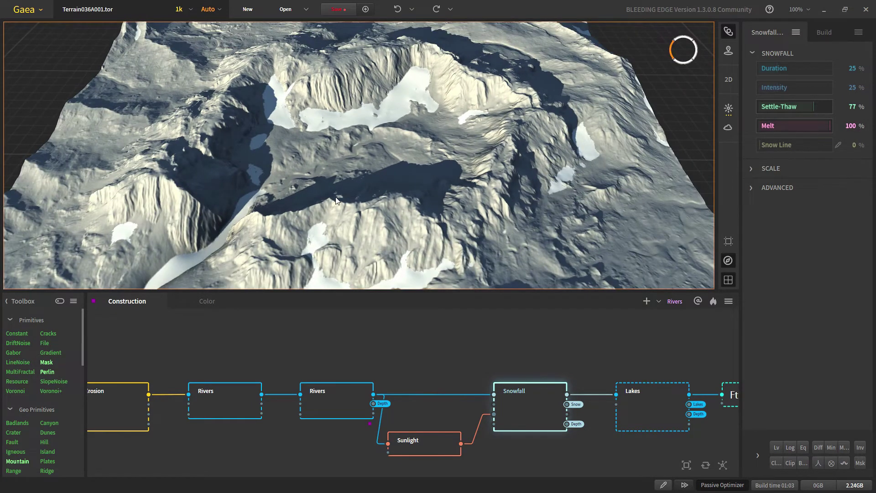
scroll(336, 200, "down", 1)
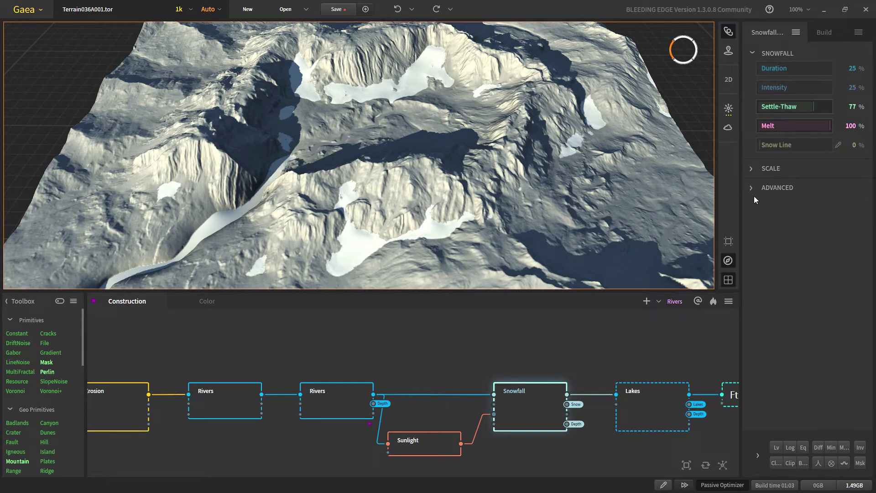
- Review the Snowfall node's Scale and Advanced settings against the snow cover on the whole terrain and inside the crater
left_click(752, 170)
left_click(753, 210)
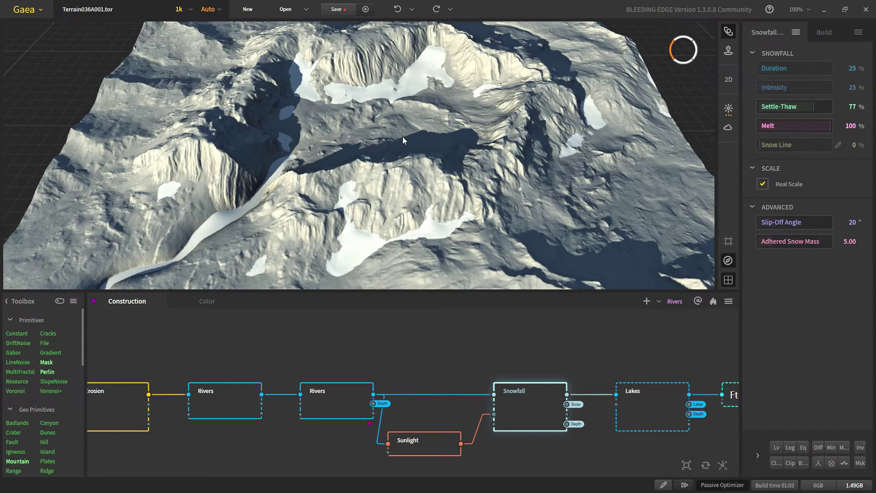
scroll(420, 169, "down", 4)
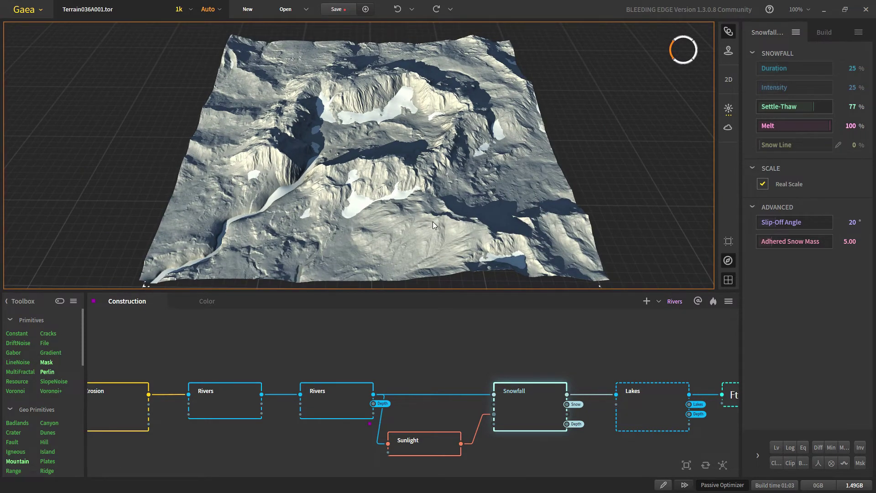
scroll(432, 221, "up", 5)
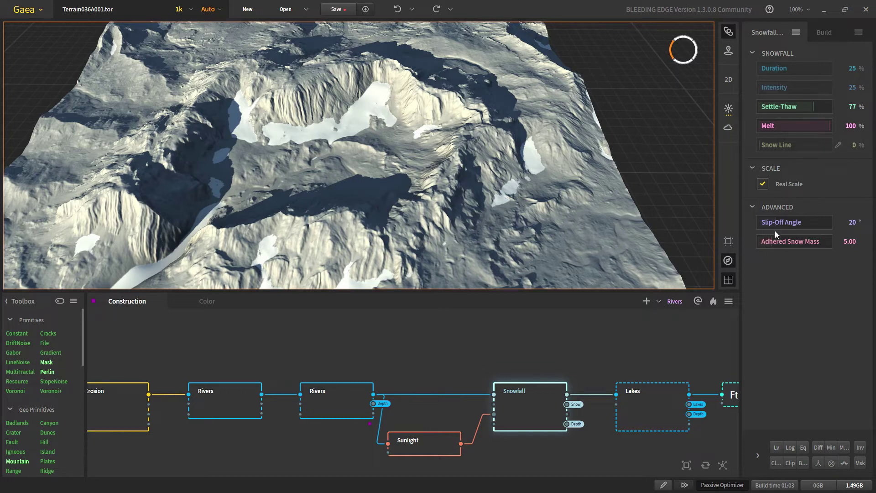
left_click(758, 208)
- Preview the Lakes node after Snowfall and examine the water filling the river channel and low ground
middle_click_drag(609, 402, 468, 389)
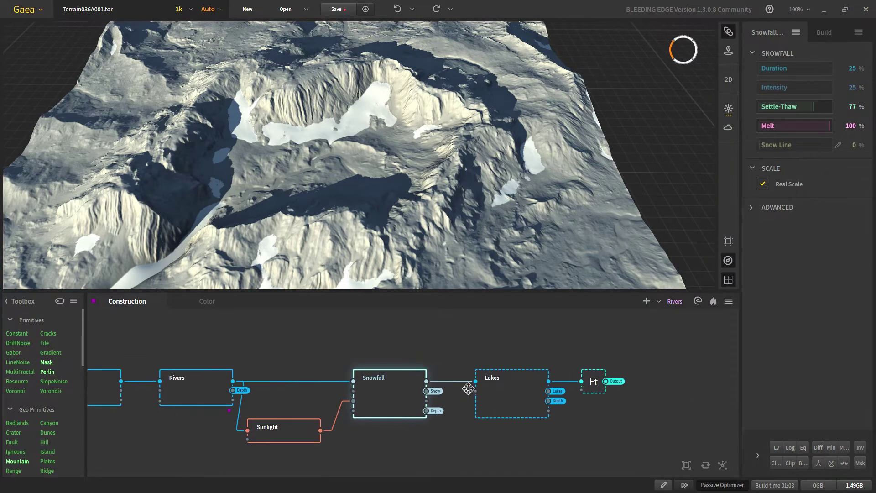
left_click(491, 404)
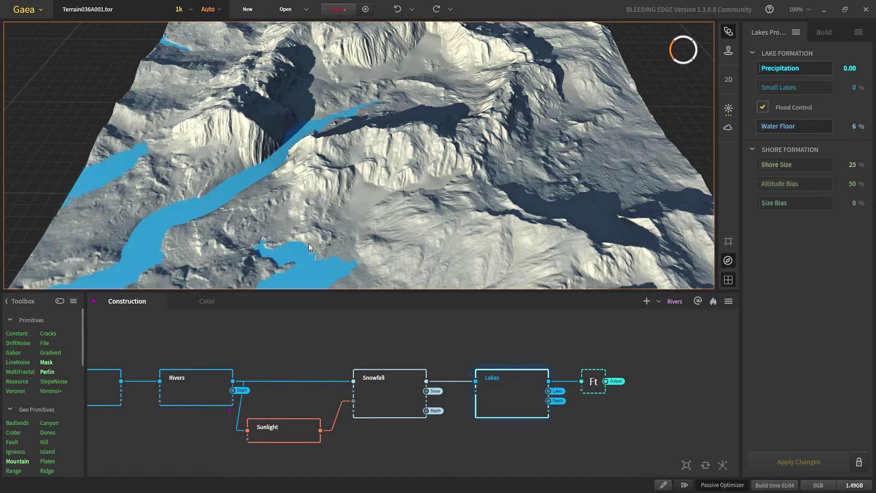
middle_click_drag(363, 253, 389, 267)
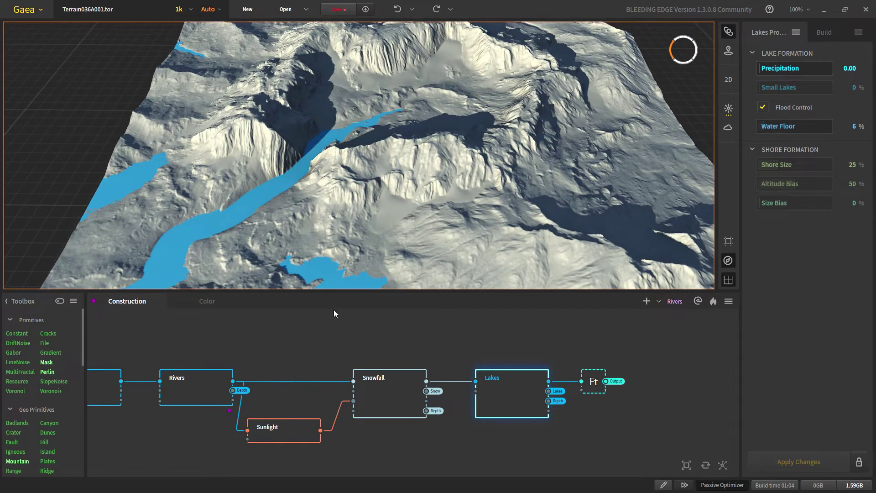
- Switch the preview between the Snowfall and Lakes nodes to compare the narrow river channel with the flooded one
left_click(385, 387)
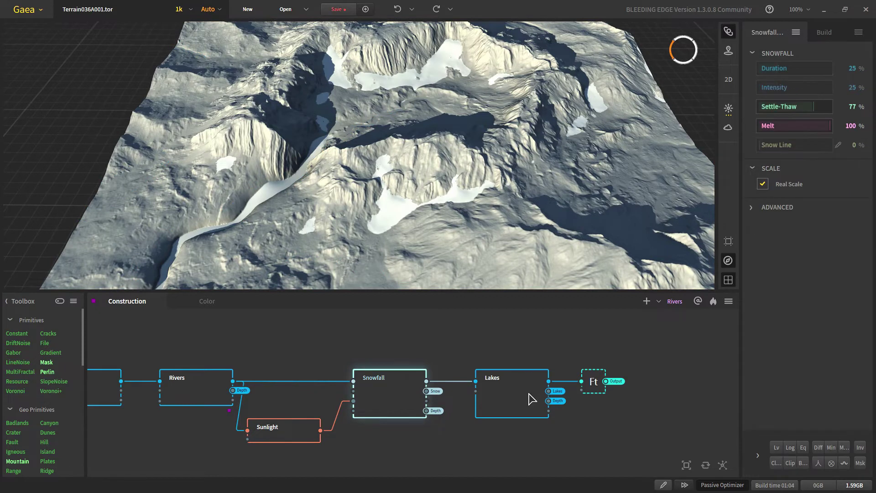
left_click(492, 392)
scroll(268, 200, "up", 5)
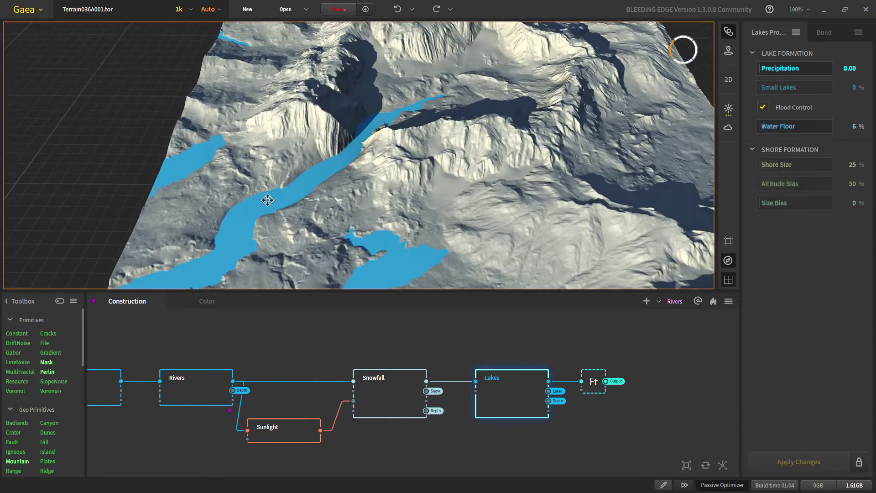
scroll(268, 200, "up", 3)
scroll(360, 130, "down", 5)
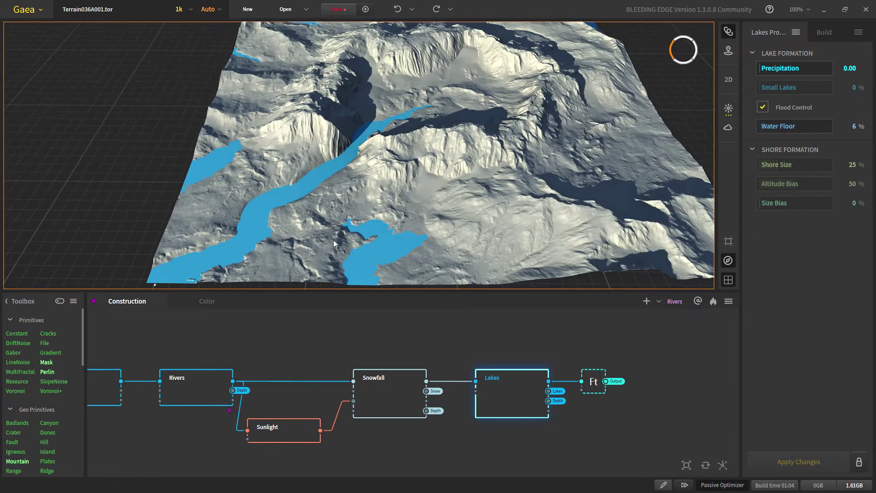
left_click(422, 401)
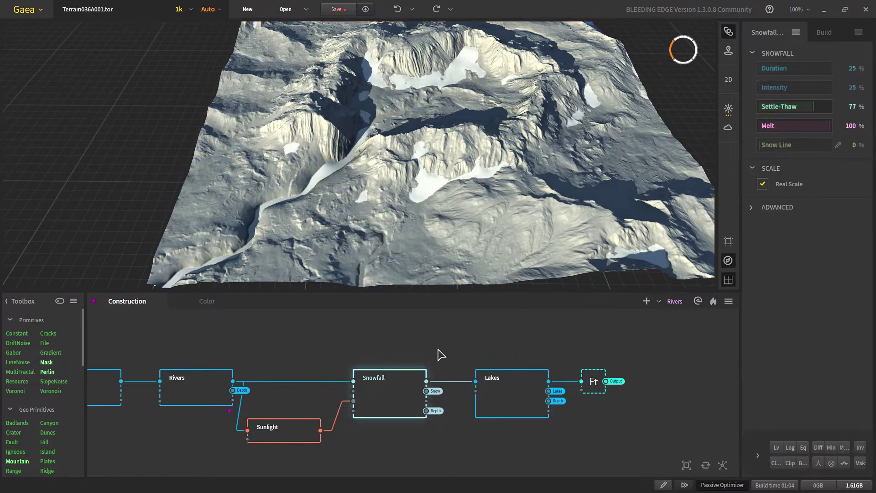
left_click(511, 399)
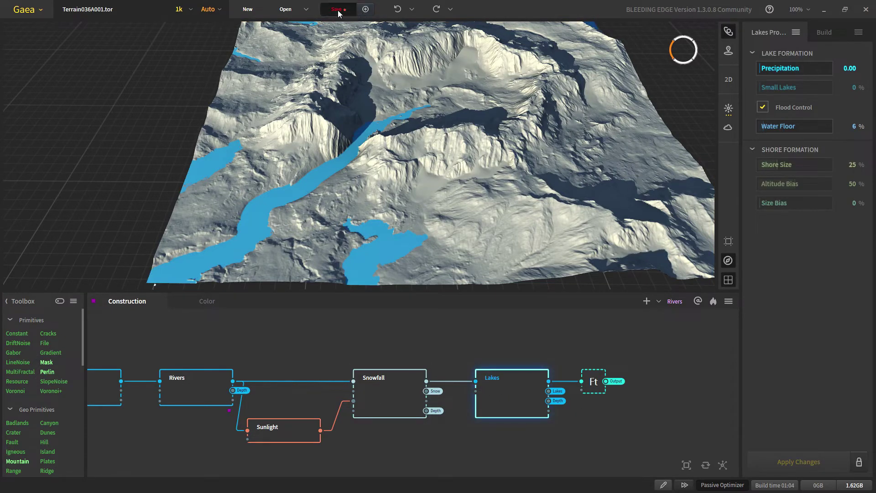
- Preview the FinalTerrain node, and inspect the Fx node that receives FinalTerrain at the start of the Color graph
left_click(595, 383)
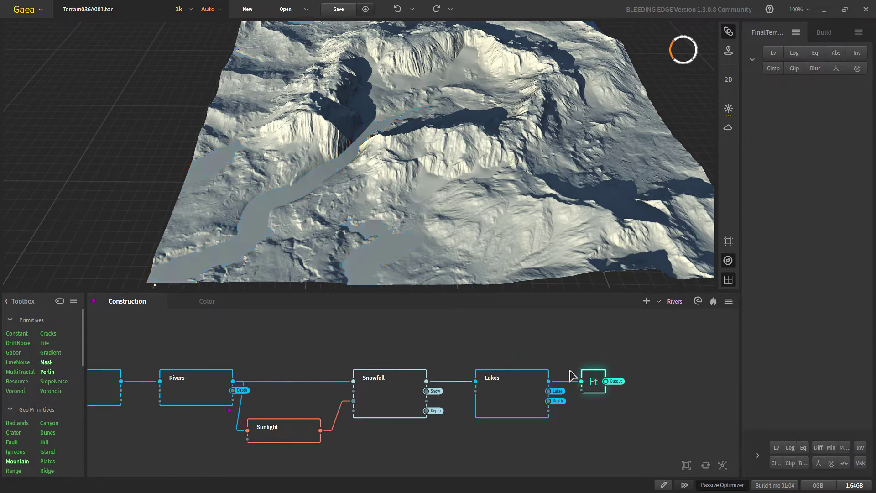
left_click(212, 302)
scroll(292, 372, "down", 6)
middle_click_drag(242, 358, 365, 477)
scroll(339, 414, "up", 4)
scroll(334, 430, "up", 2)
middle_click_drag(333, 430, 321, 400)
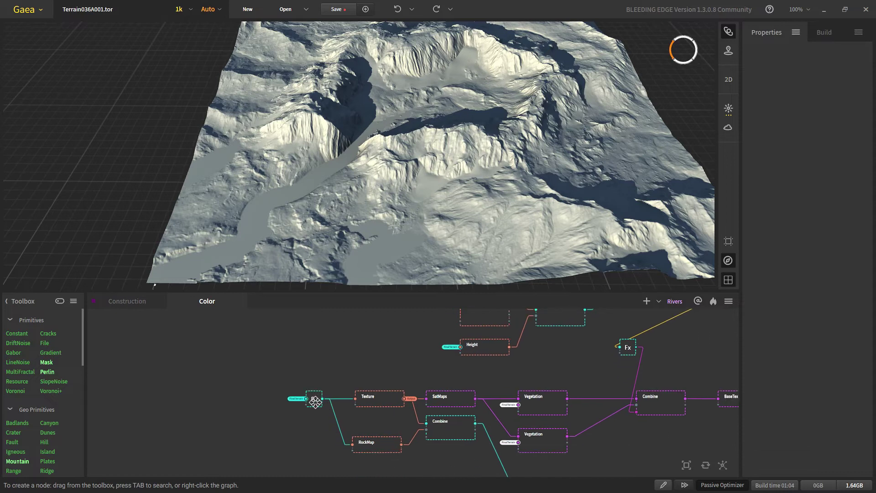
scroll(340, 407, "up", 2)
scroll(288, 399, "up", 2)
left_click(317, 396)
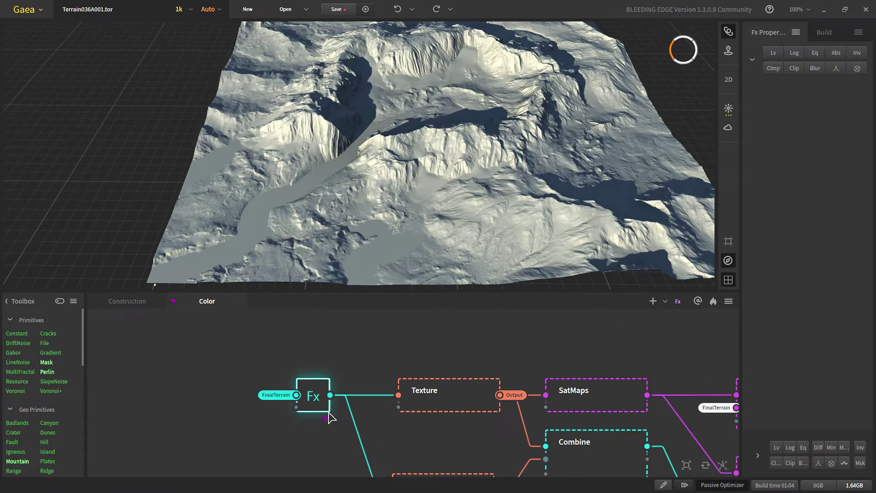
- Preview the Color graph's Texture node, and build the graph through to its last Combine node
left_click(439, 395)
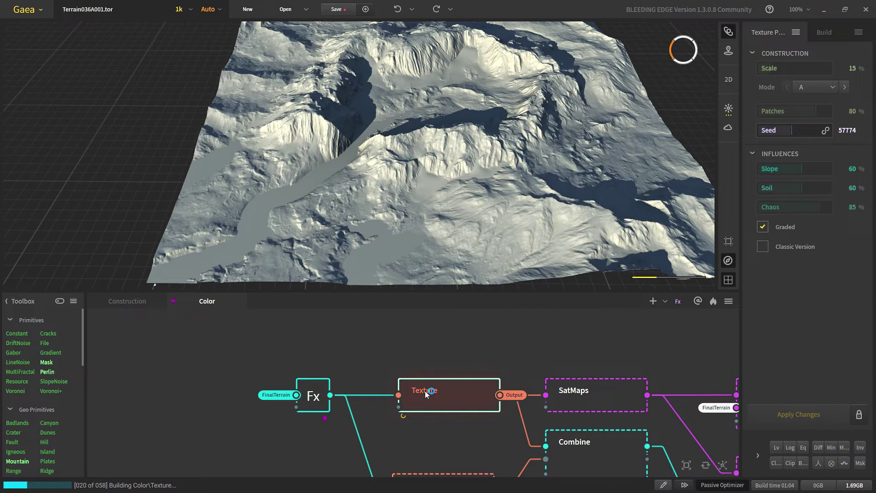
scroll(505, 395, "down", 1)
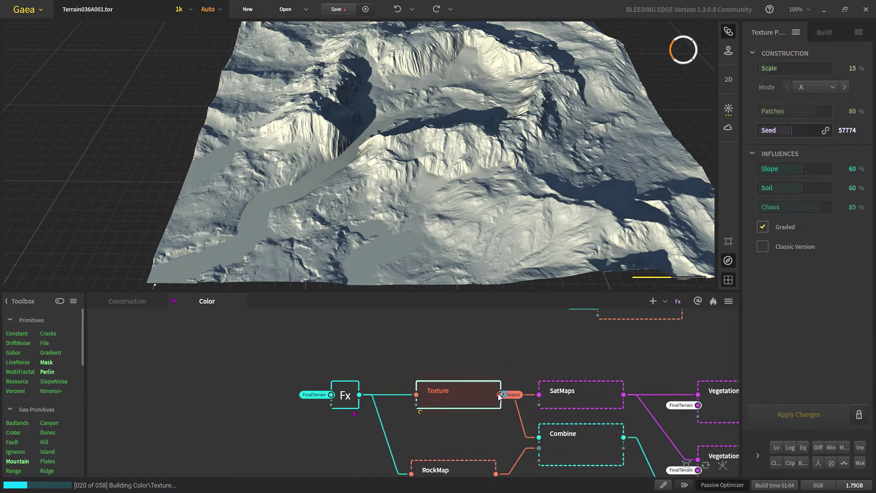
middle_click_drag(544, 398, 447, 384)
scroll(456, 387, "down", 8)
scroll(507, 428, "up", 9)
left_click(508, 426)
scroll(505, 416, "down", 5)
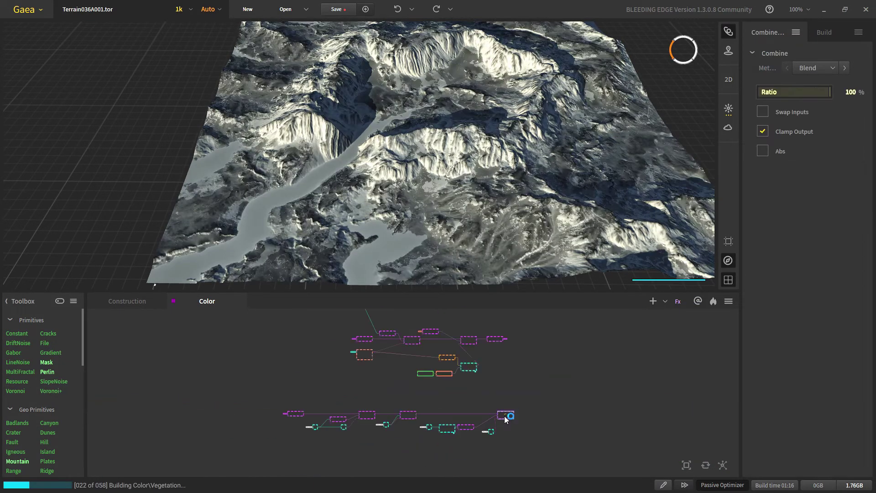
- Return to the Texture node beside the FinalTerrain Fx node and examine its preview and settings
scroll(402, 367, "up", 3)
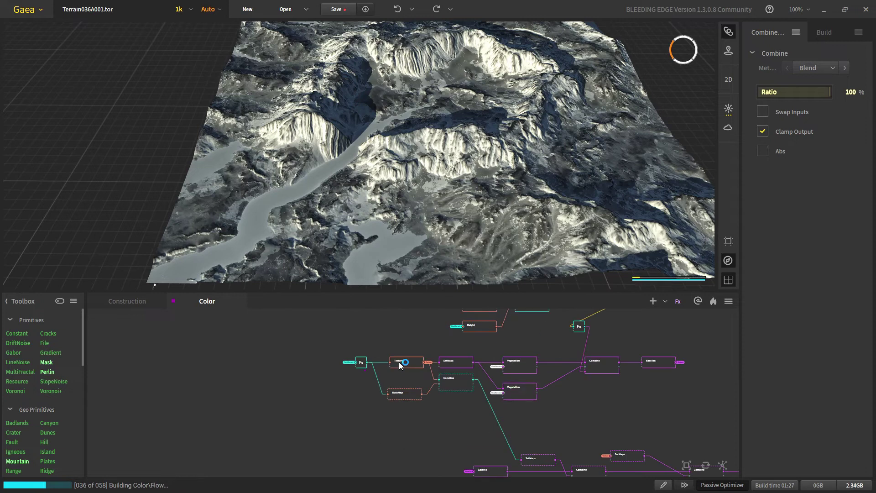
scroll(399, 365, "up", 2)
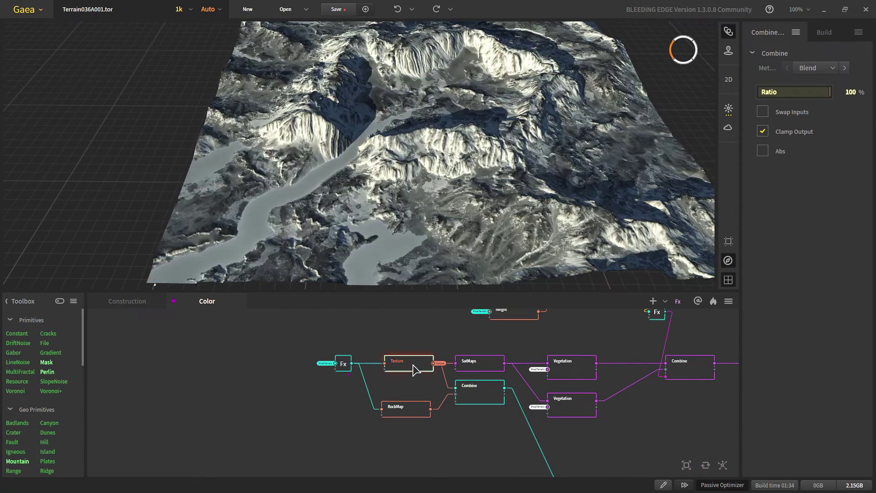
left_click(417, 366)
scroll(464, 385, "up", 3)
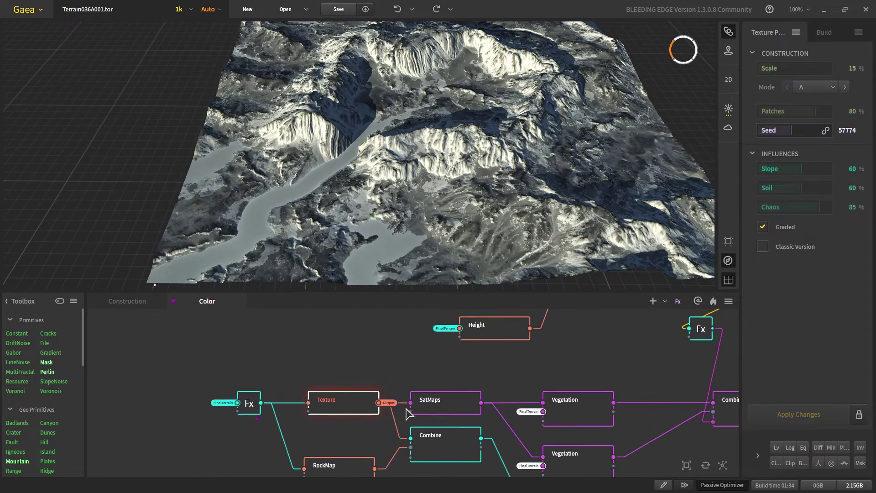
- Preview the SatMaps node fed by Texture and examine the 0390 satellite-map colours over the crater and river valley
left_click(471, 404)
middle_click_drag(451, 408, 373, 405)
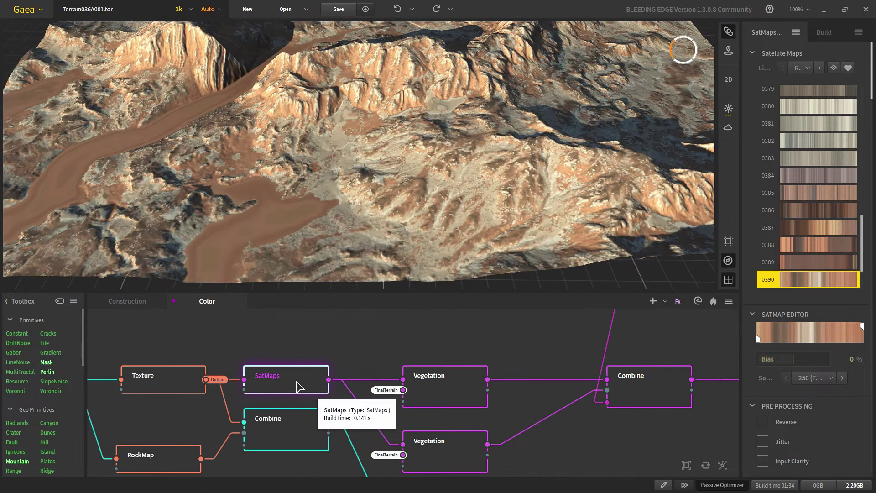
scroll(291, 382, "down", 2)
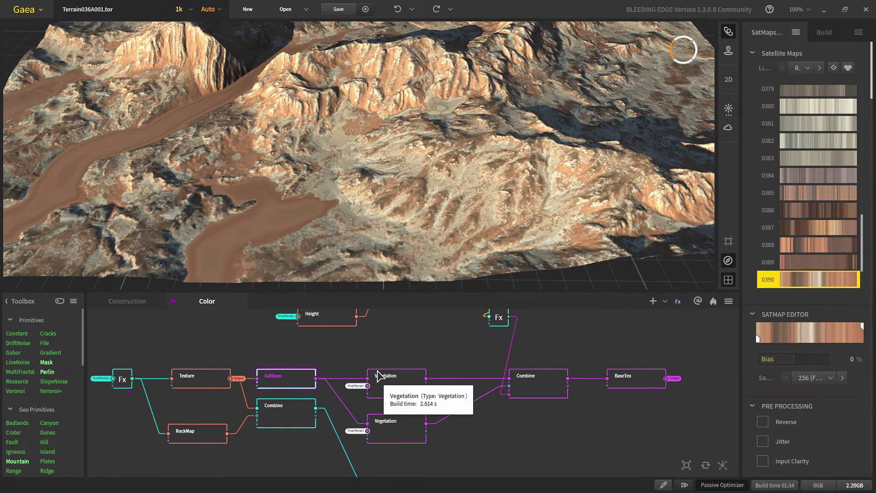
left_click_drag(284, 196, 268, 156)
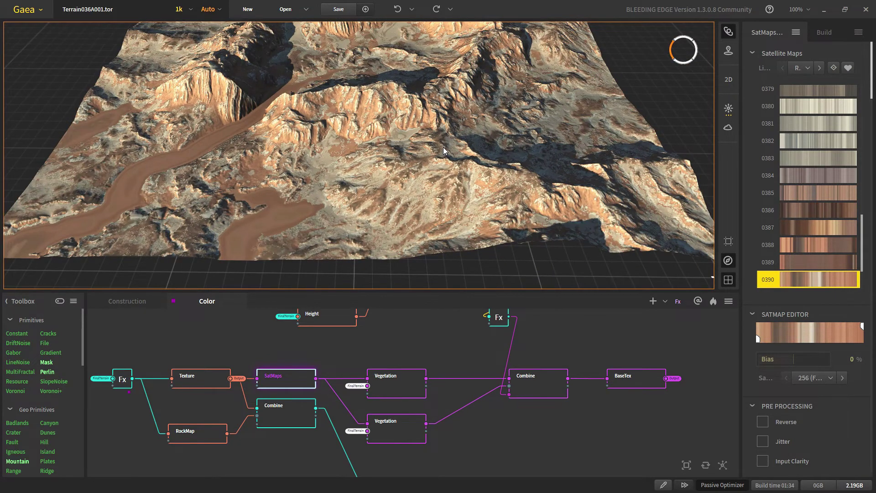
left_click_drag(358, 120, 328, 146)
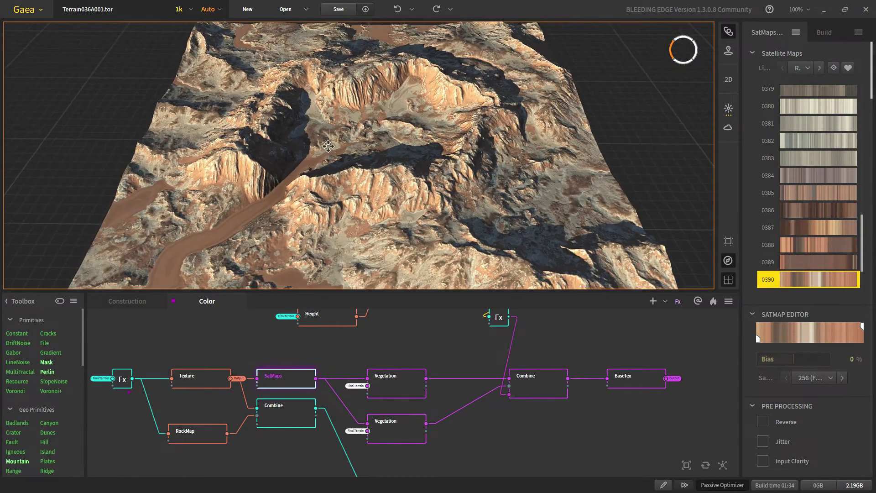
- Finish examining the SatMaps colours up close, and preview the upper Vegetation node across the whole terrain
scroll(396, 218, "up", 2)
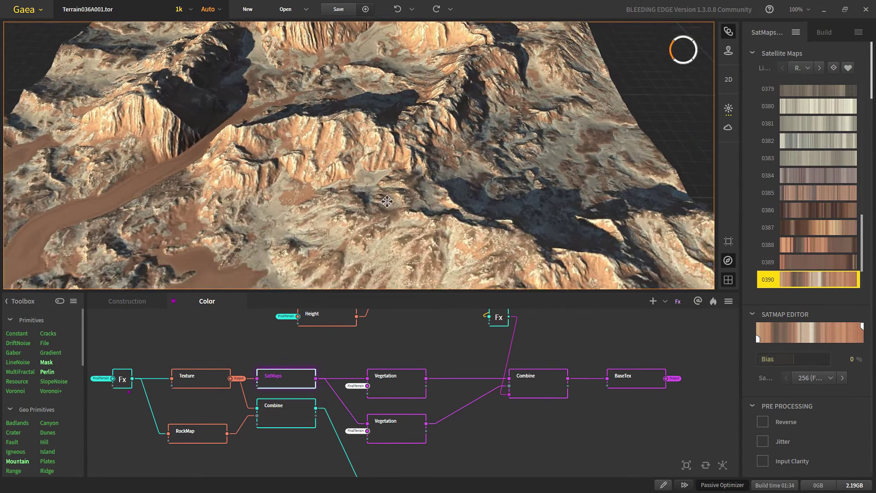
middle_click_drag(396, 217, 388, 199)
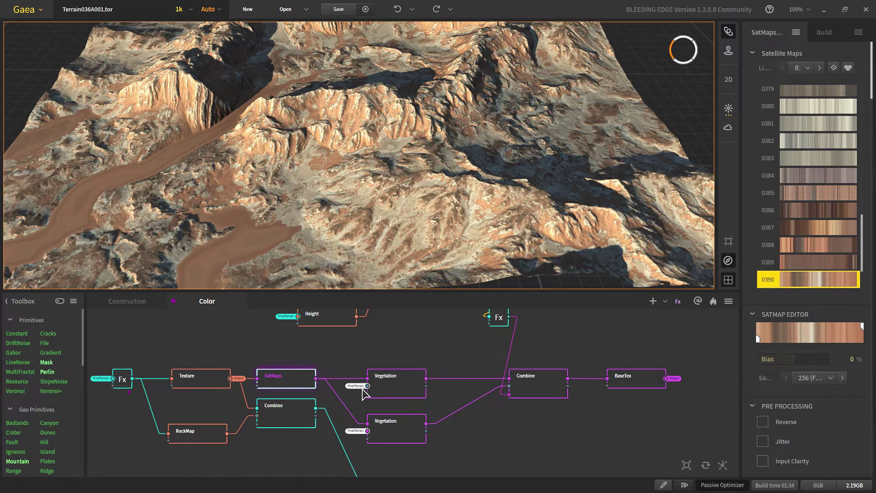
scroll(383, 383, "up", 1)
left_click(431, 390)
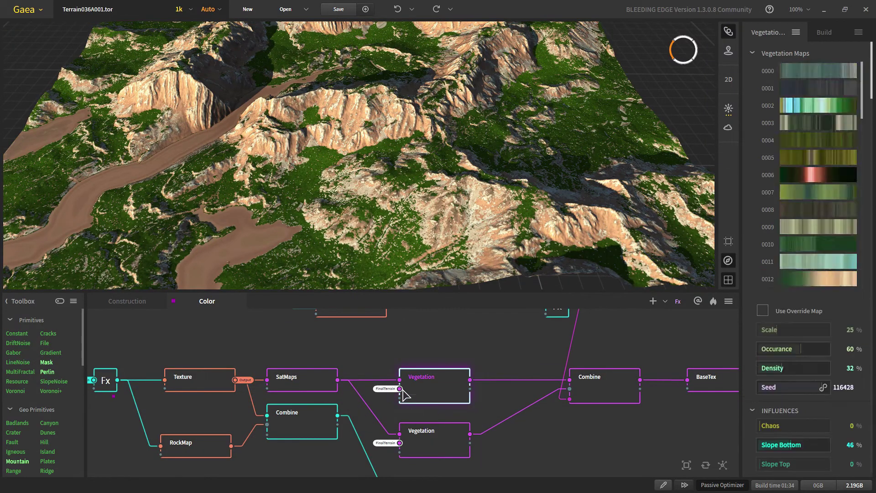
mouse_move(336, 197)
middle_mouse_down()
mouse_move(337, 184)
mouse_move(343, 201)
middle_mouse_up()
scroll(343, 201, "down", 3)
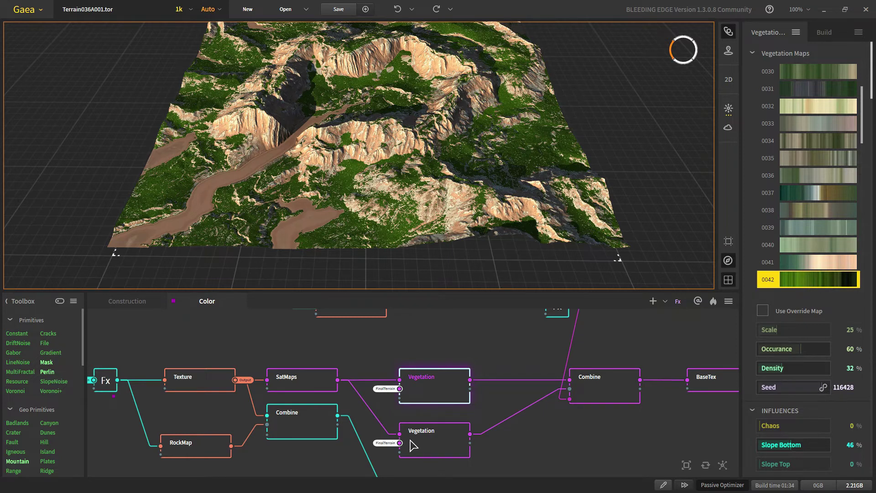
- Preview the lower Vegetation node fed by SatMaps and examine its grass cover around the river valley and cliffs
scroll(578, 392, "down", 1)
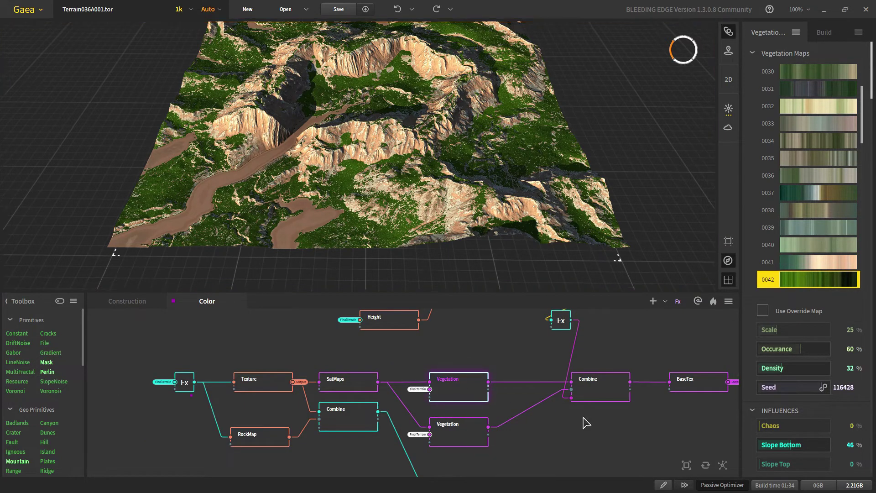
left_click(456, 437)
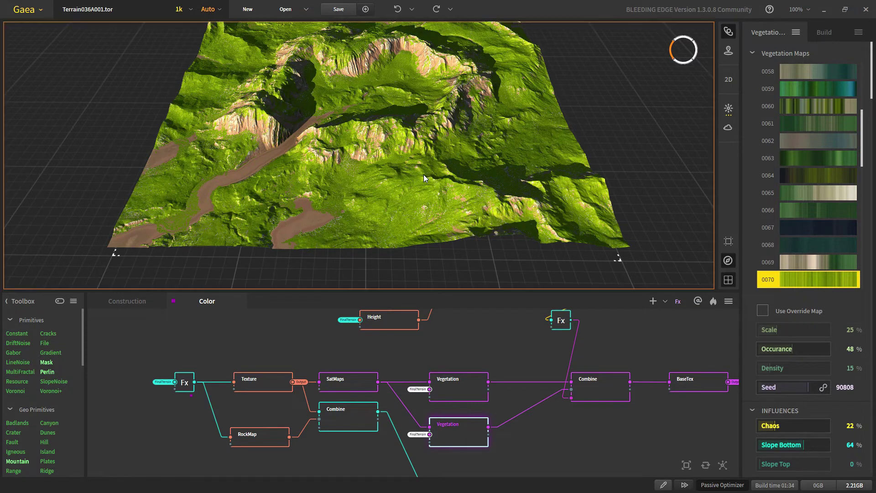
scroll(404, 182, "up", 5)
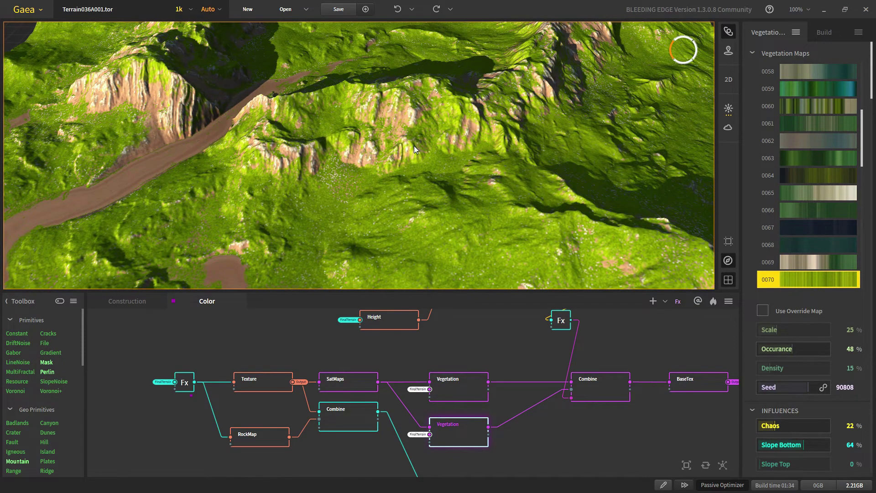
scroll(477, 125, "up", 2)
scroll(488, 120, "down", 2)
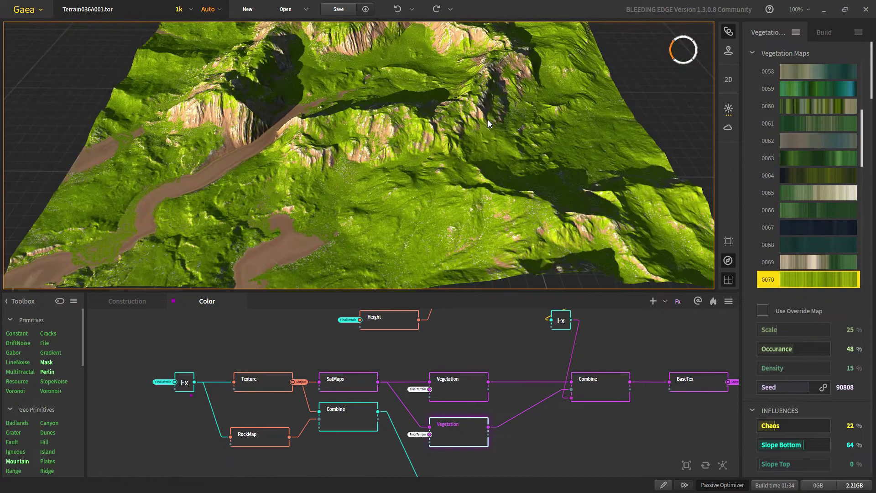
scroll(485, 119, "up", 1)
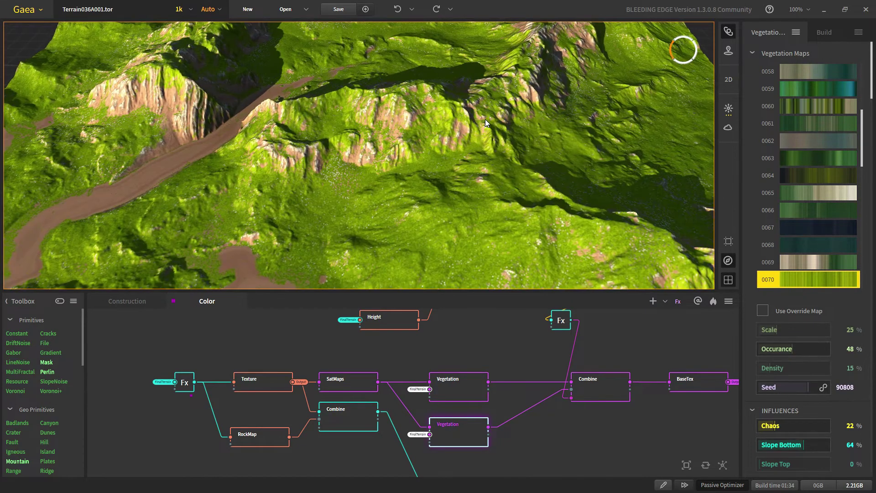
- Set the lower Vegetation node's Slope Top to 11 %
left_click(766, 465)
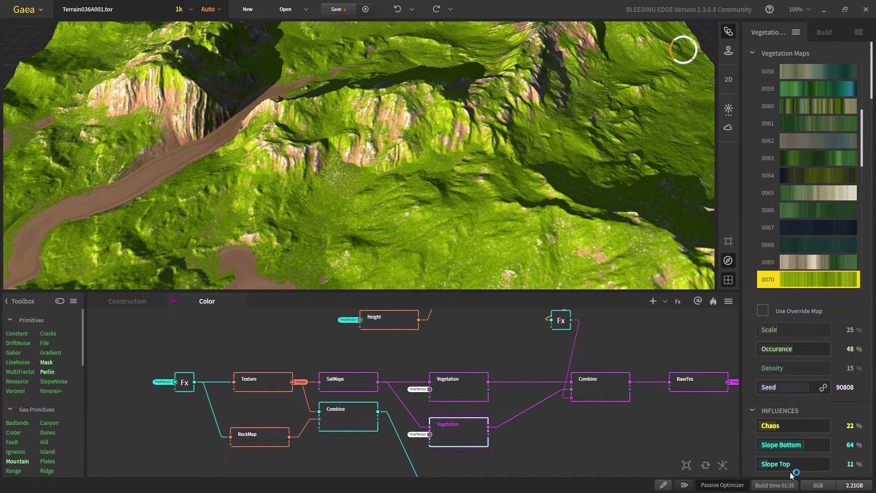
left_click(548, 420)
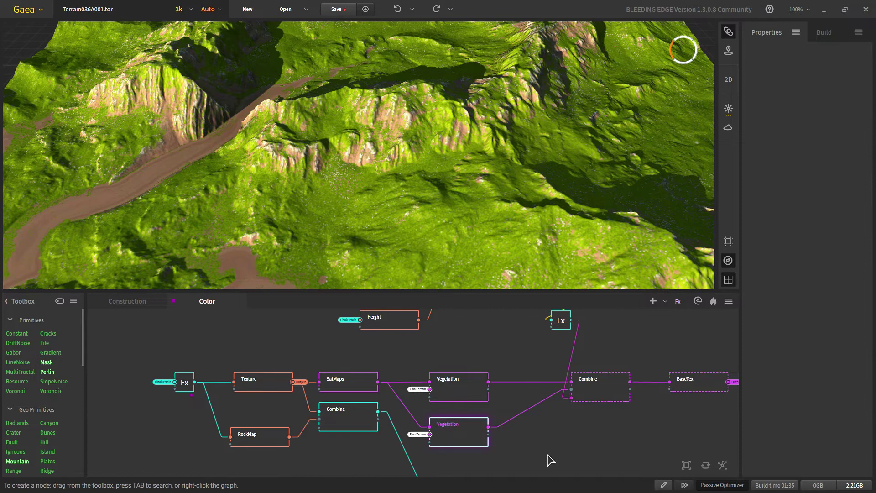
left_click(452, 435)
- Preview the Soil node in the mask branch above the vegetation nodes and examine its mask over the cliffs and valley
scroll(447, 424, "down", 5)
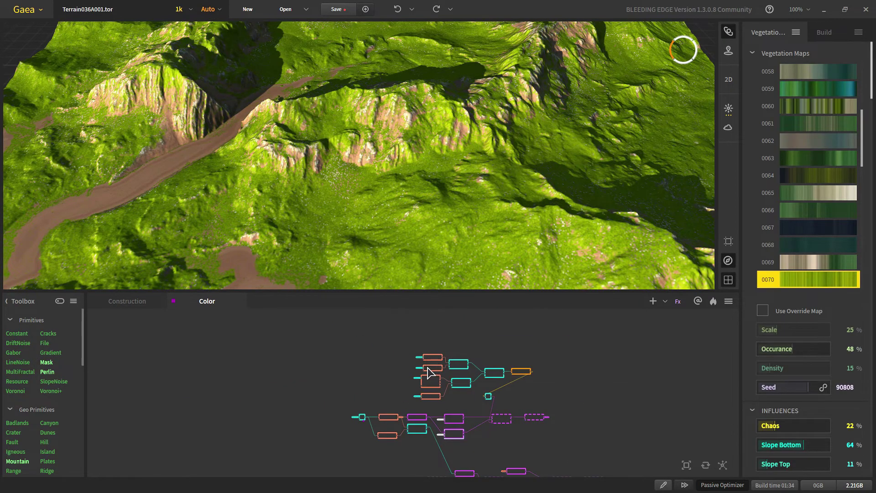
scroll(450, 354, "up", 5)
scroll(450, 352, "up", 4)
left_click(410, 337)
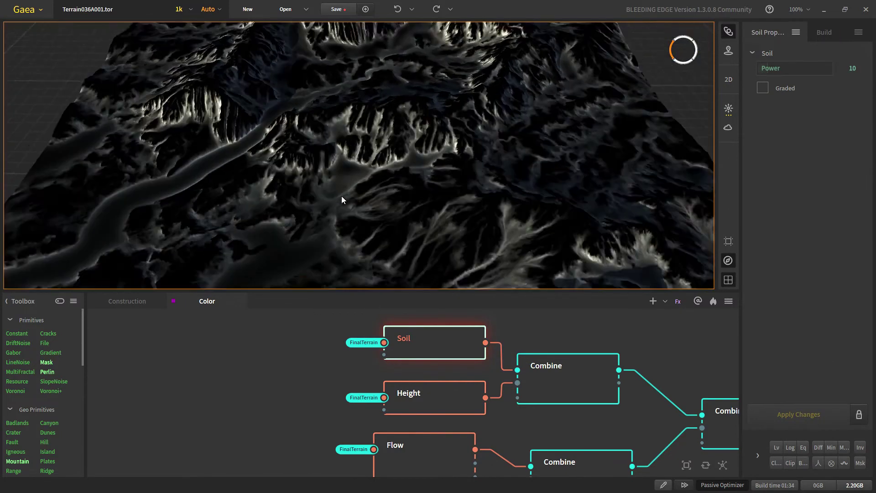
left_click_drag(343, 200, 409, 272)
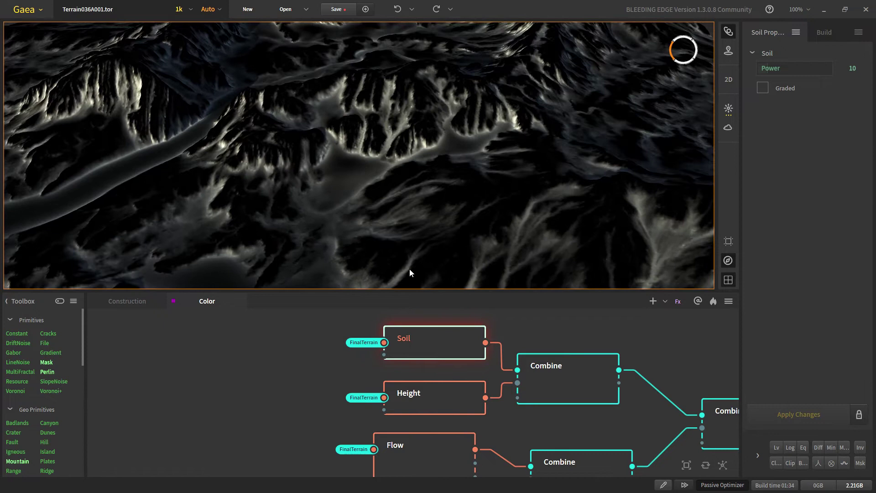
left_click_drag(387, 136, 462, 274)
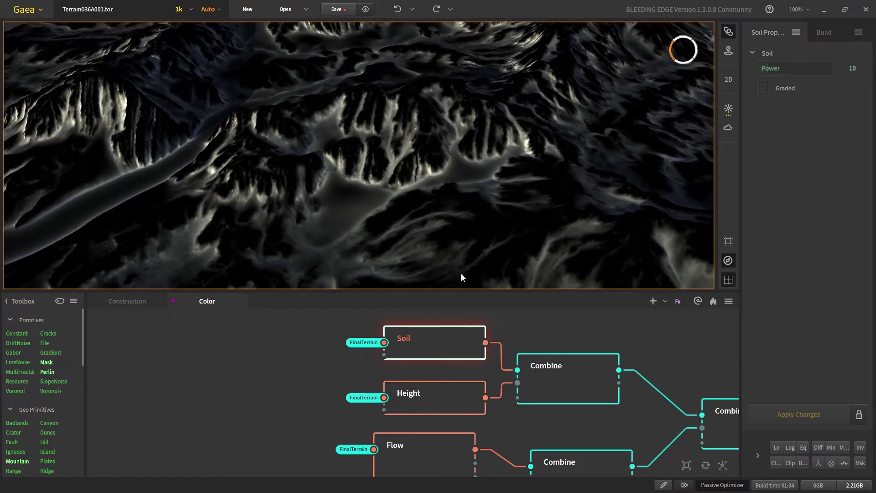
- Preview the Height node below Soil and the Multiply Combine node that joins the two masks
left_click(445, 386)
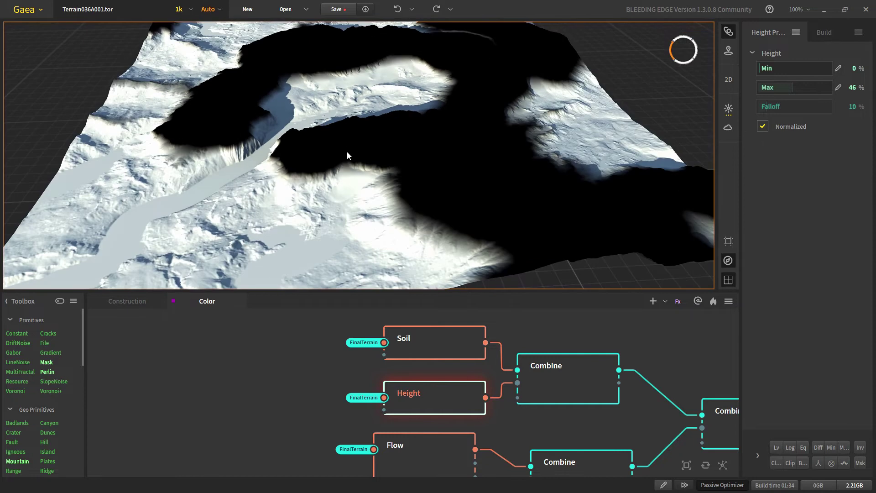
left_click_drag(329, 169, 337, 210)
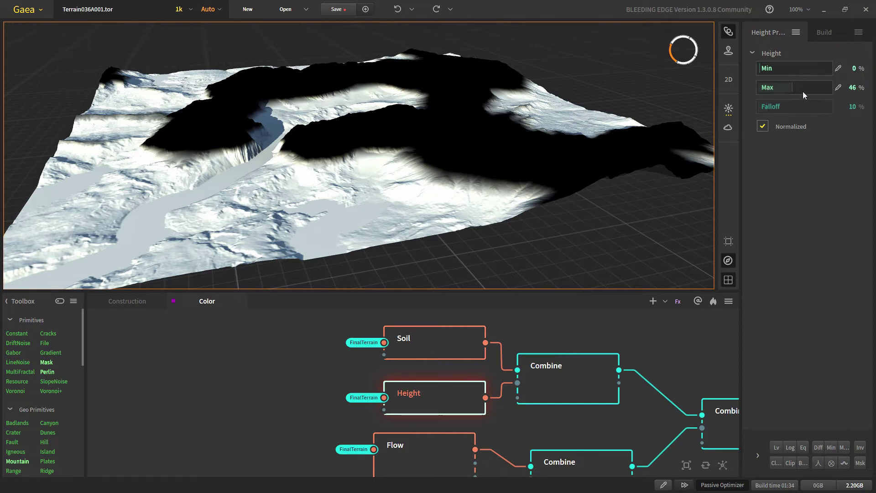
left_click(559, 388)
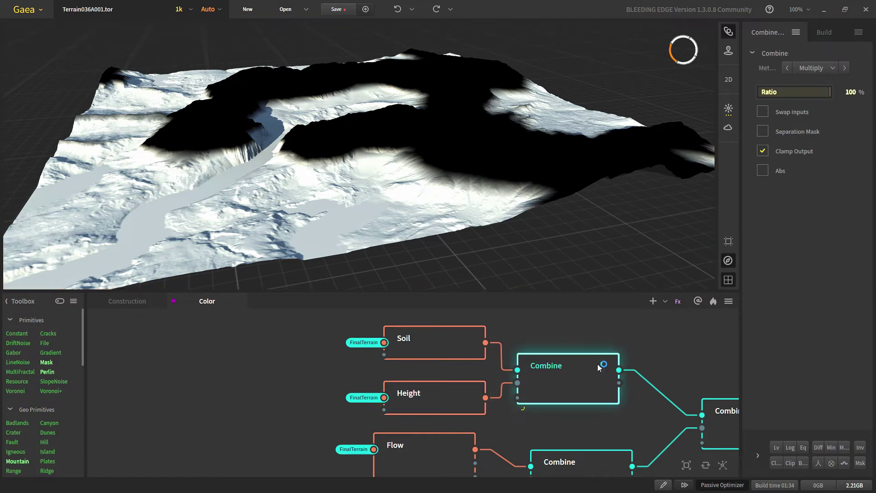
middle_click_drag(482, 385, 435, 389)
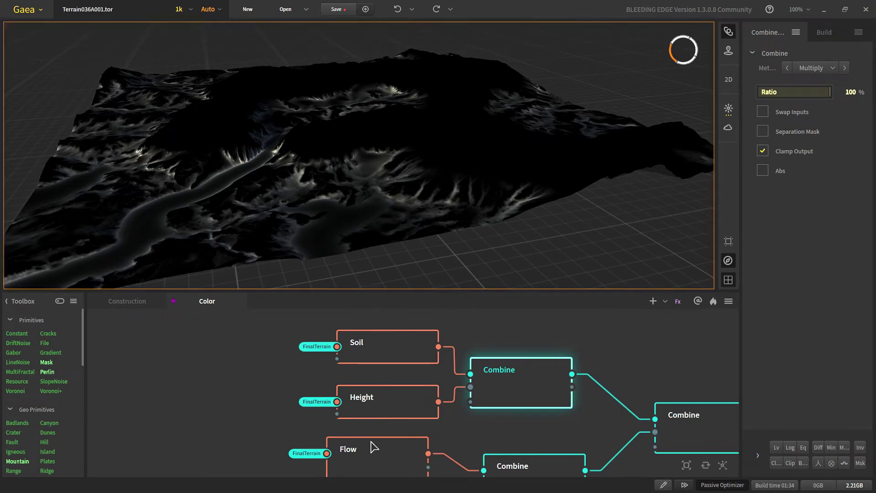
- Preview the Flow node, the Height node below it, and the Multiply Combine node that joins them
middle_click_drag(358, 418, 378, 404)
scroll(373, 431, "down", 1)
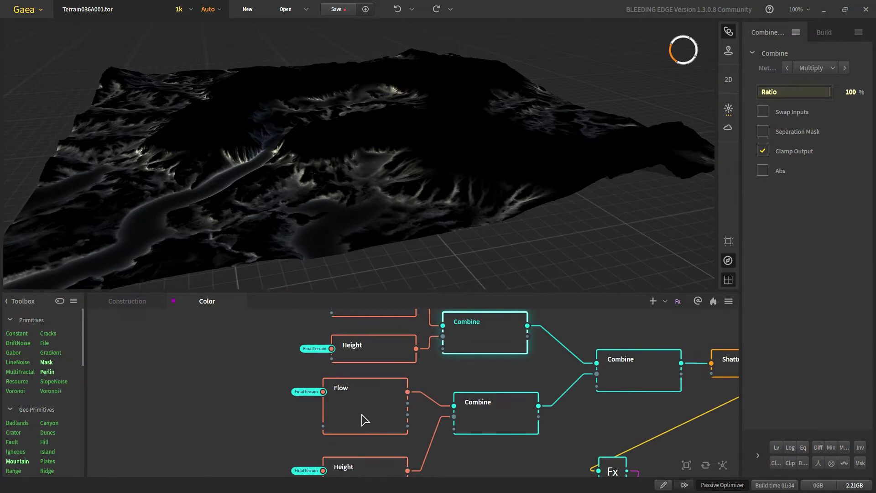
left_click(347, 404)
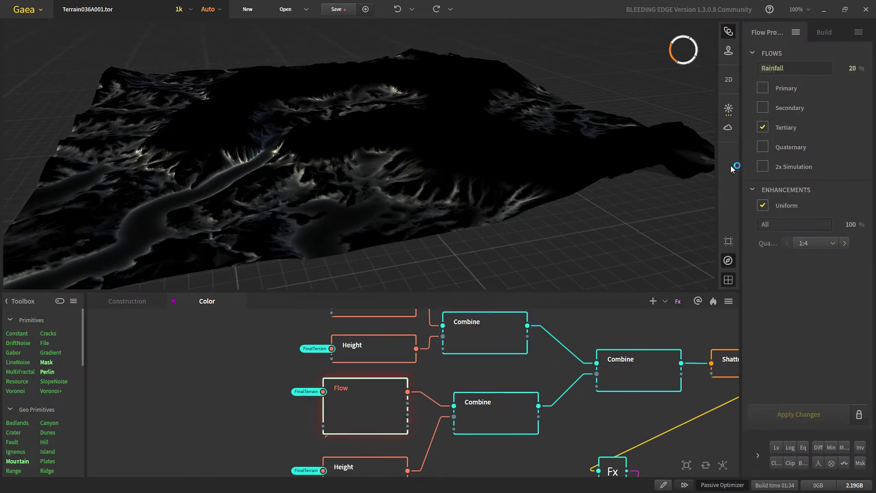
middle_click_drag(342, 434, 334, 402)
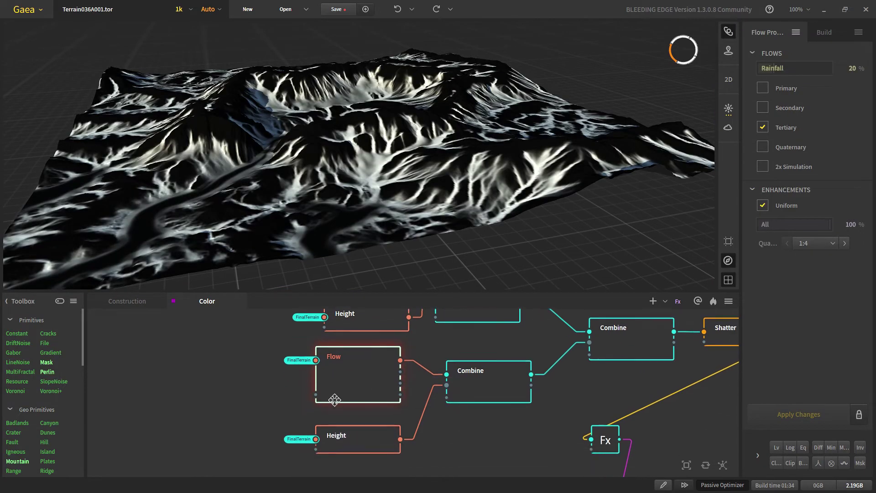
left_click(352, 448)
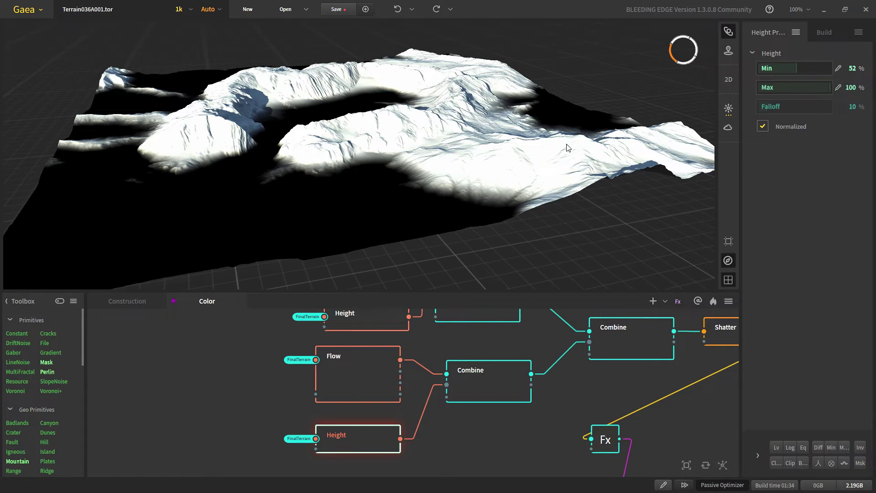
left_click(472, 373)
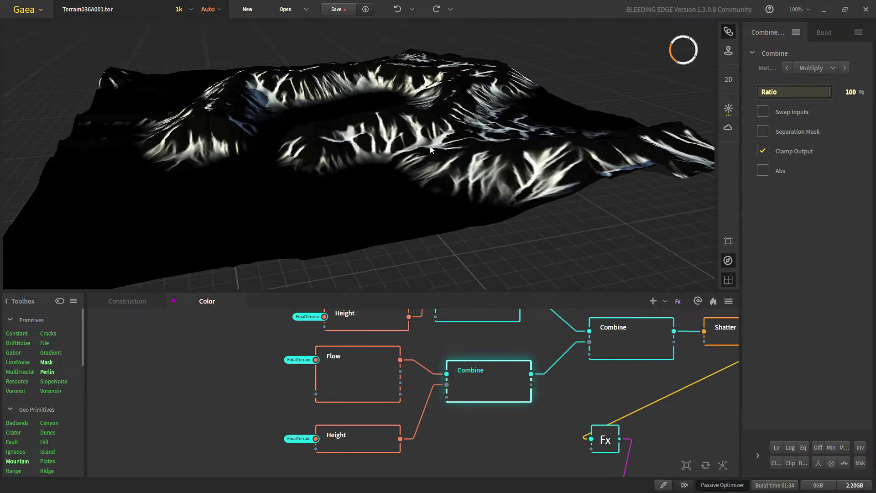
- Preview the Max Combine node that merges both mask branches, and the Shatter node it feeds
middle_click_drag(526, 393, 429, 437)
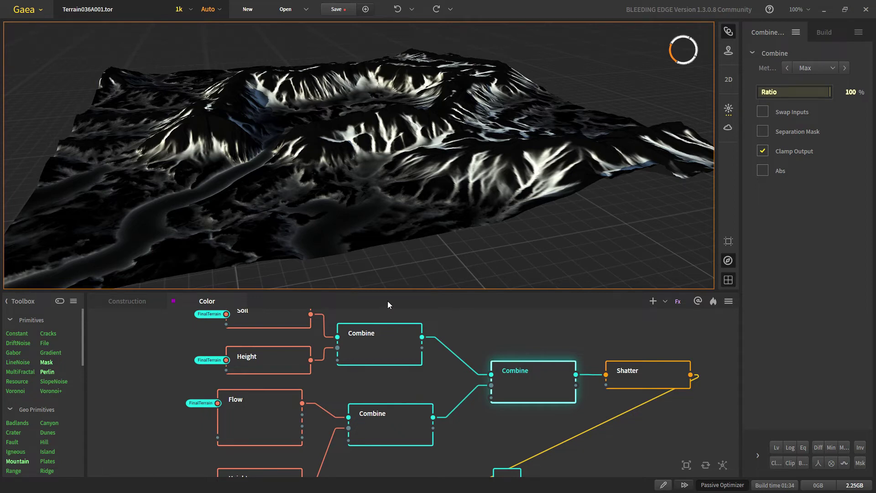
scroll(532, 401, "down", 3)
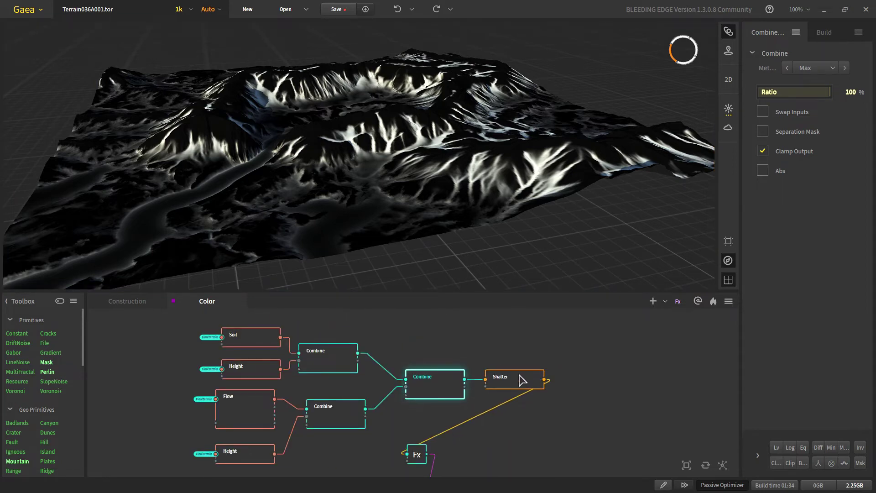
left_click(520, 378)
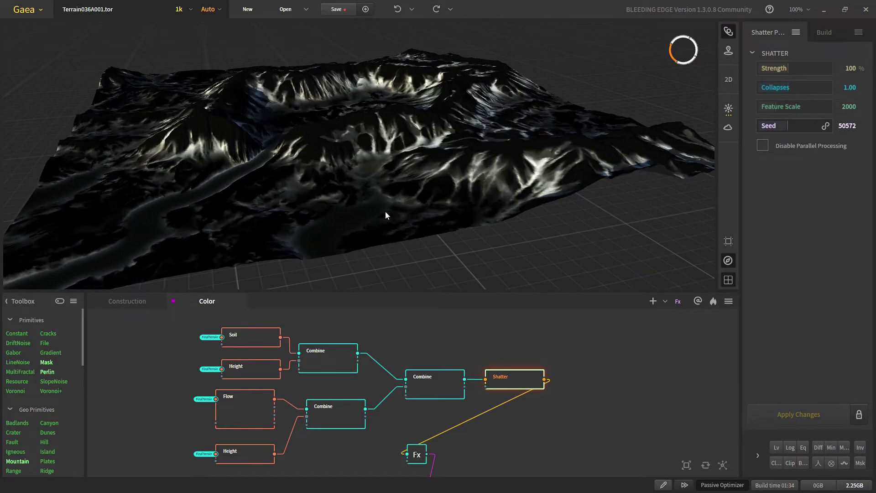
- Follow the Shatter output to the Fx node and preview its multiplied mask
scroll(405, 405, "down", 2)
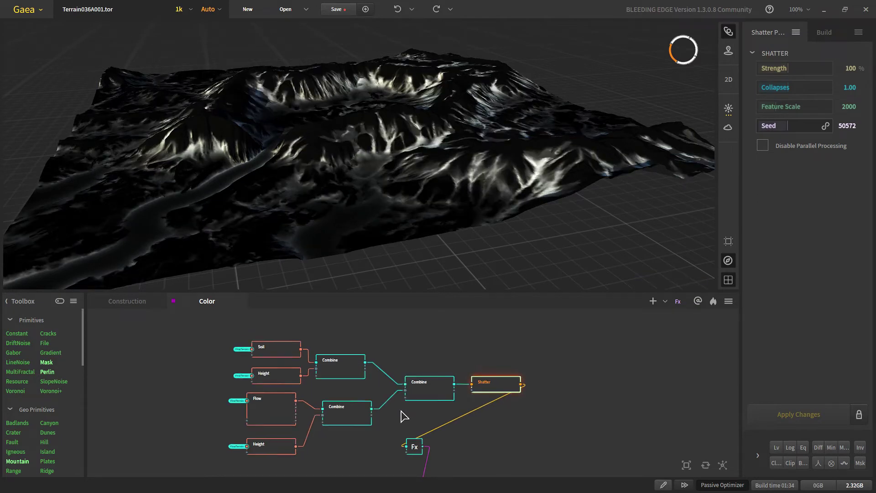
middle_click_drag(410, 428, 414, 370)
scroll(416, 385, "up", 3)
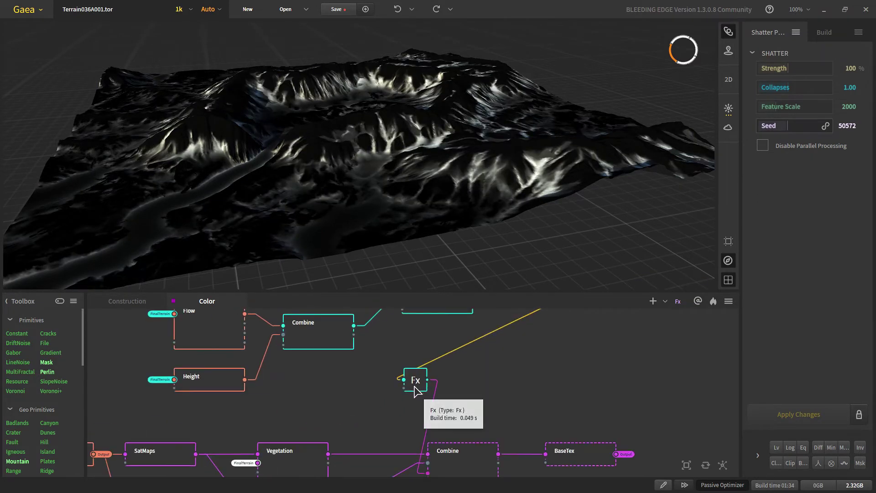
left_click(416, 386)
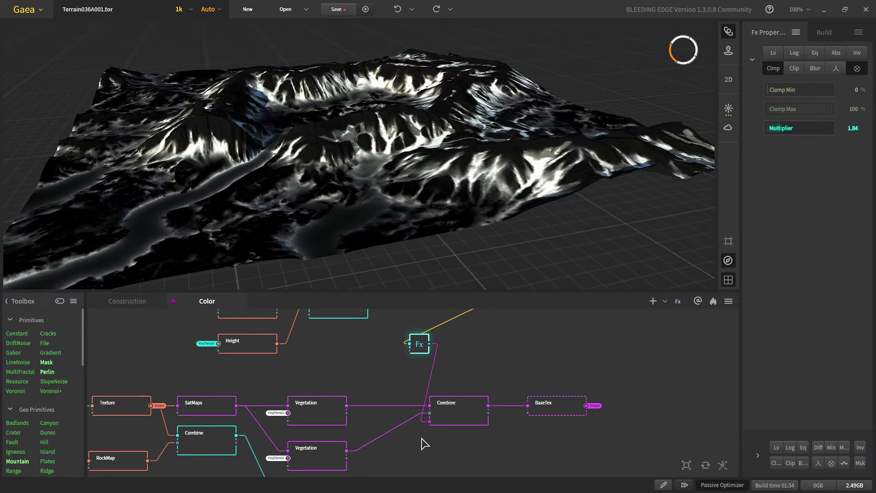
- Preview the Blend Combine node before BaseTex and compare its masked vegetation mix with the upper Vegetation node
left_click(448, 424)
left_click_drag(387, 445, 389, 422)
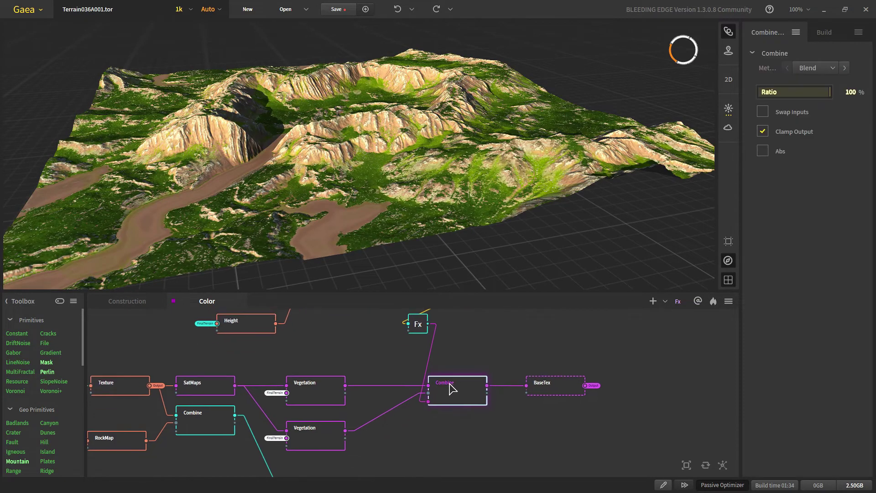
left_click(314, 399)
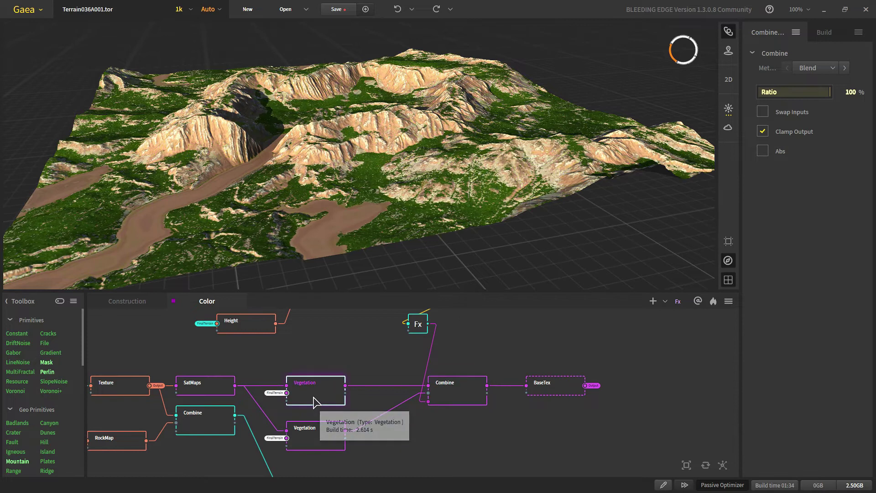
left_click(450, 391)
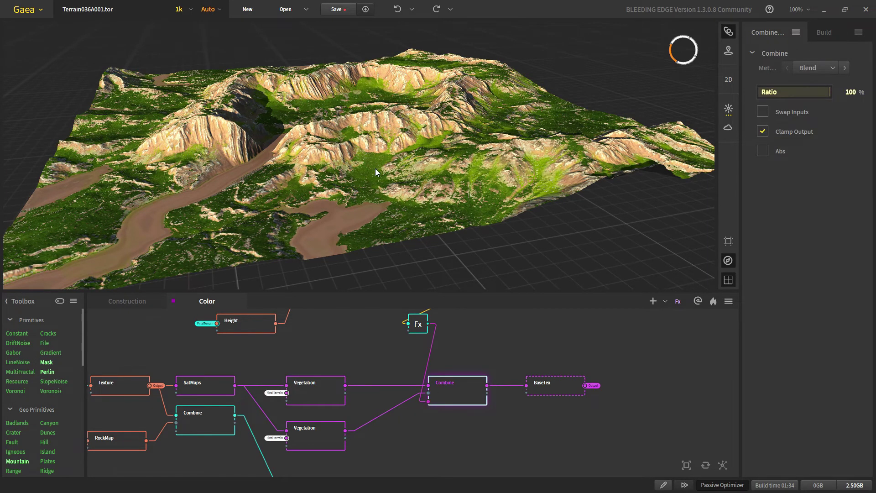
left_click_drag(376, 169, 662, 174)
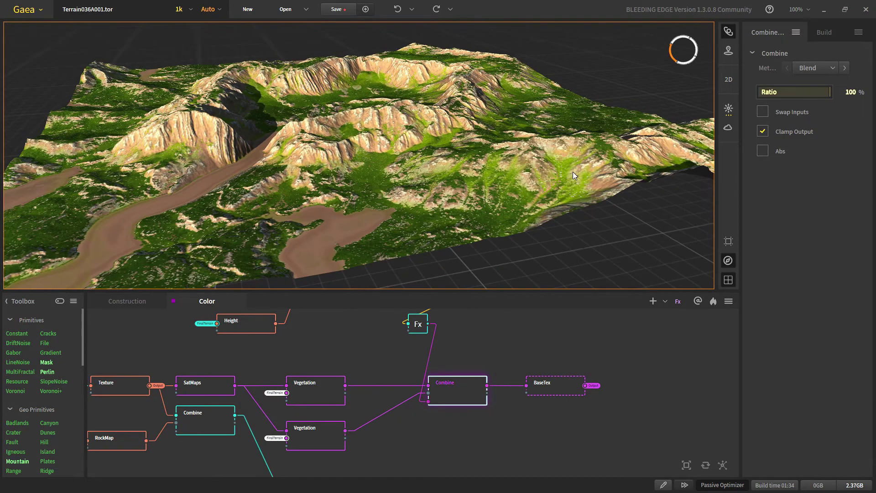
left_click(325, 384)
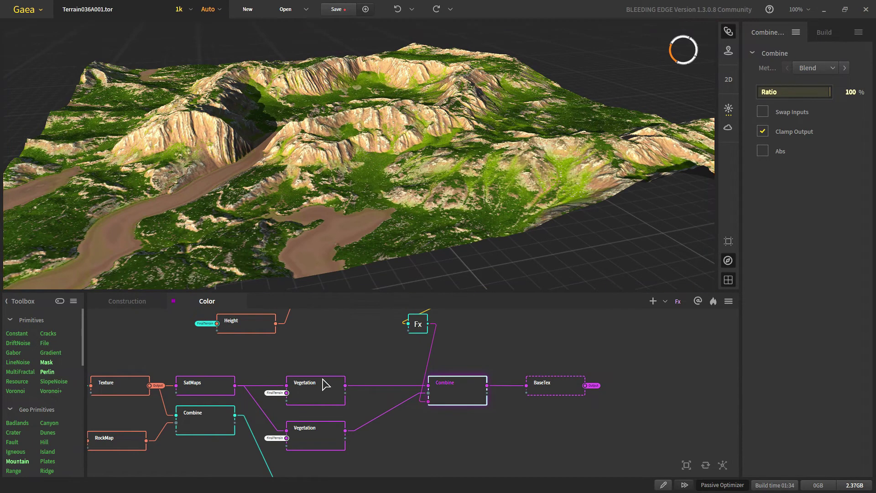
- Compare the upper Vegetation node with the Blend Combine node it feeds, and preview the BaseTex node
left_click(452, 390)
left_click(322, 396)
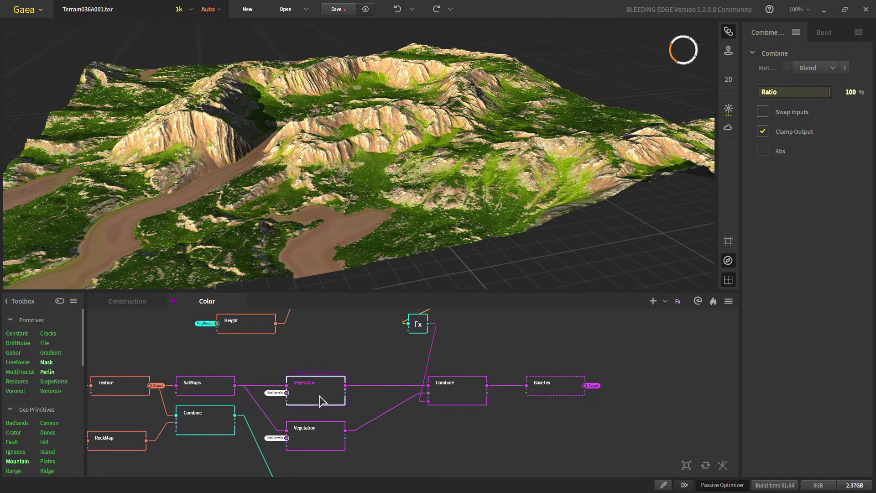
left_click(464, 400)
scroll(406, 390, "up", 1)
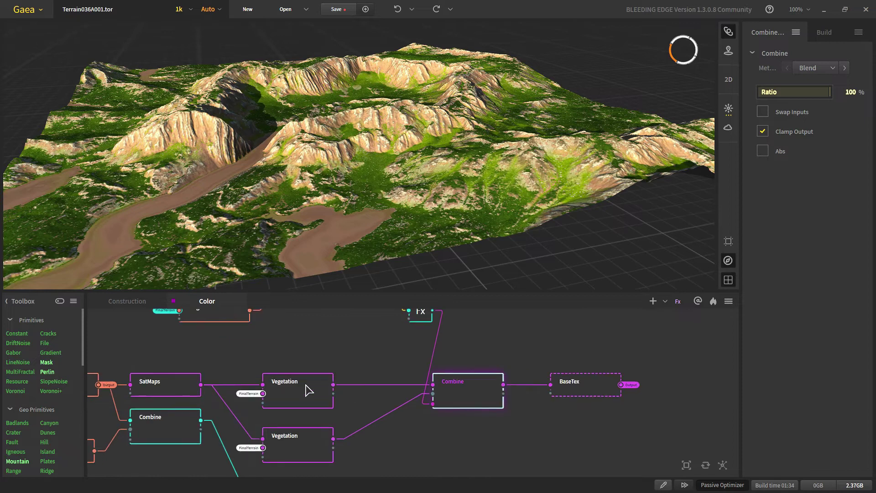
left_click(306, 387)
left_click(462, 391)
left_click(582, 390)
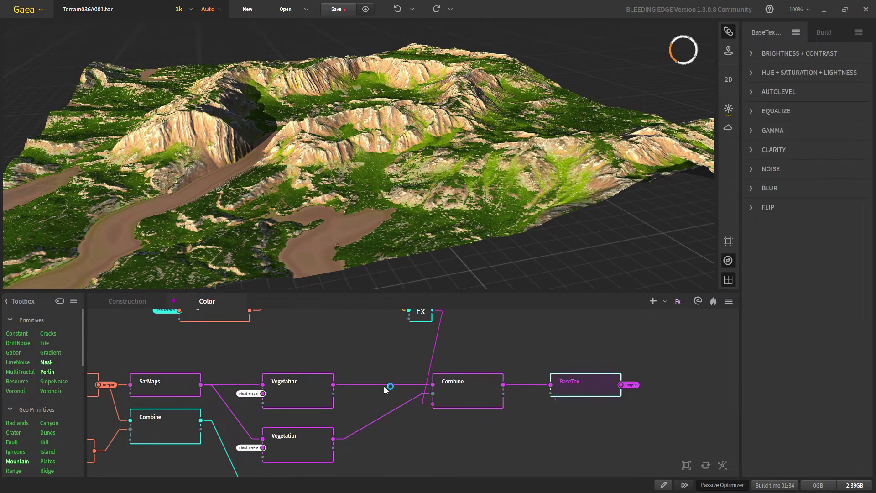
- Follow BaseTex to the lower chain of the Color graph and preview the ColorFx node that receives it
scroll(384, 386, "down", 6)
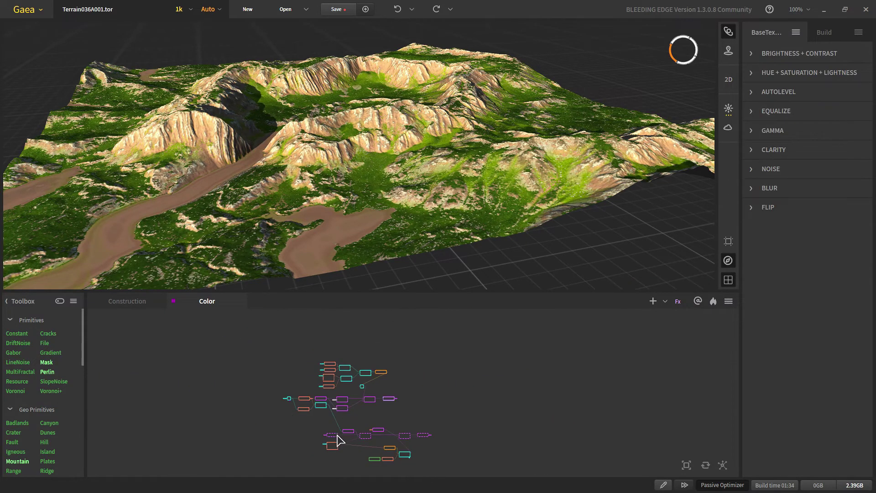
scroll(368, 371, "up", 6)
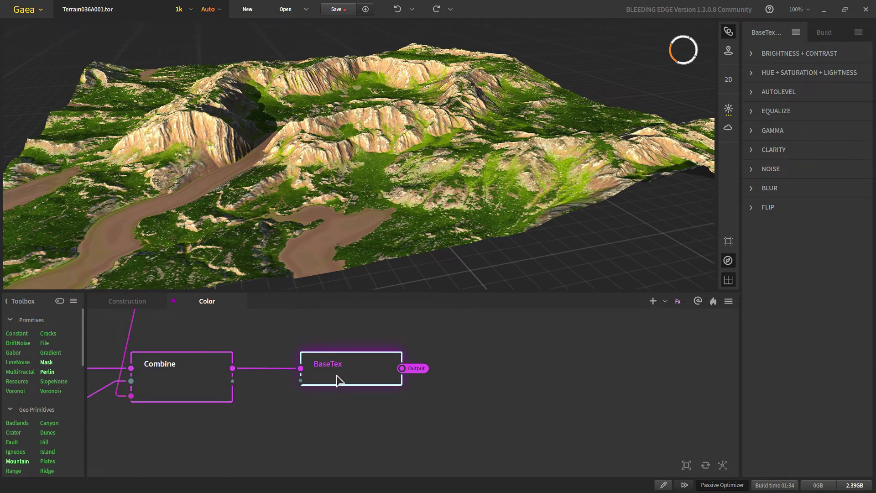
left_click_drag(337, 377, 371, 371)
scroll(369, 377, "down", 3)
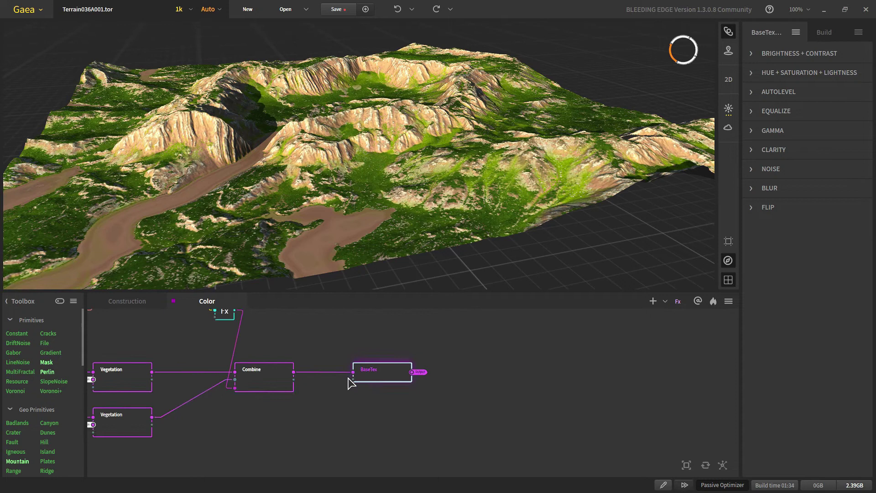
scroll(352, 383, "down", 5)
scroll(273, 416, "up", 3)
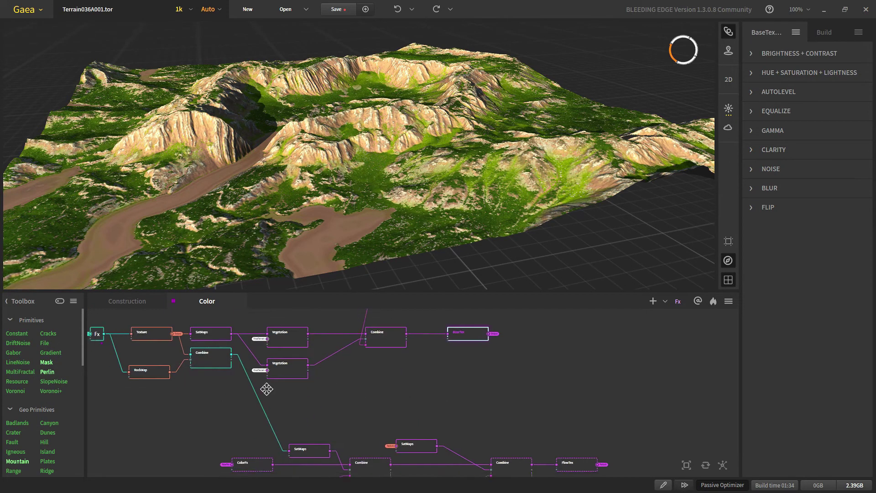
scroll(303, 385, "up", 3)
left_click(296, 418)
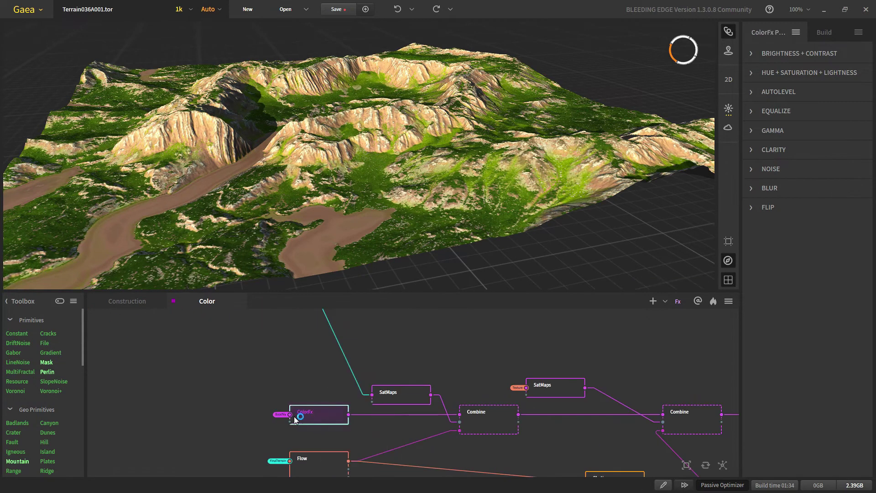
scroll(320, 429, "up", 3)
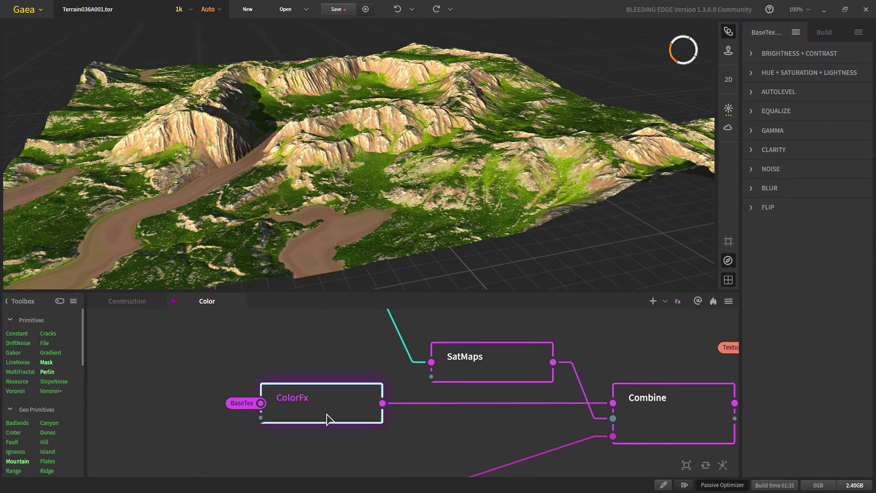
scroll(271, 405, "down", 3)
scroll(283, 400, "up", 2)
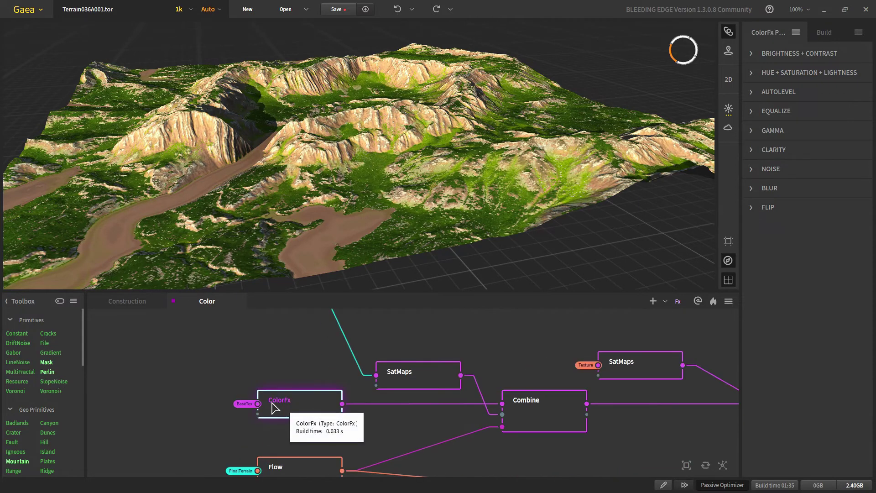
scroll(317, 373, "down", 2)
- Trace the SatMaps node above ColorFx back to the Combine node fed by Texture and RockMap
left_click_drag(342, 348, 341, 412)
scroll(300, 379, "down", 1)
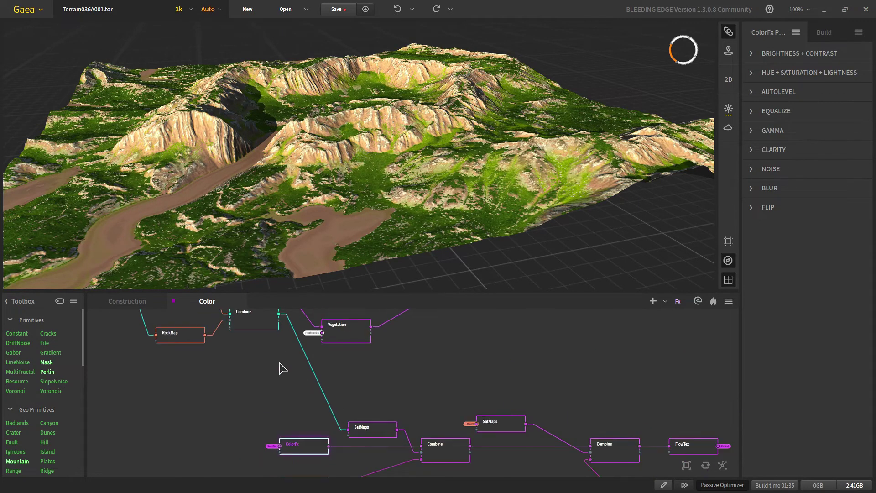
left_click_drag(268, 350, 425, 450)
scroll(346, 420, "up", 1)
left_click_drag(351, 406, 263, 283)
left_click_drag(389, 429, 344, 346)
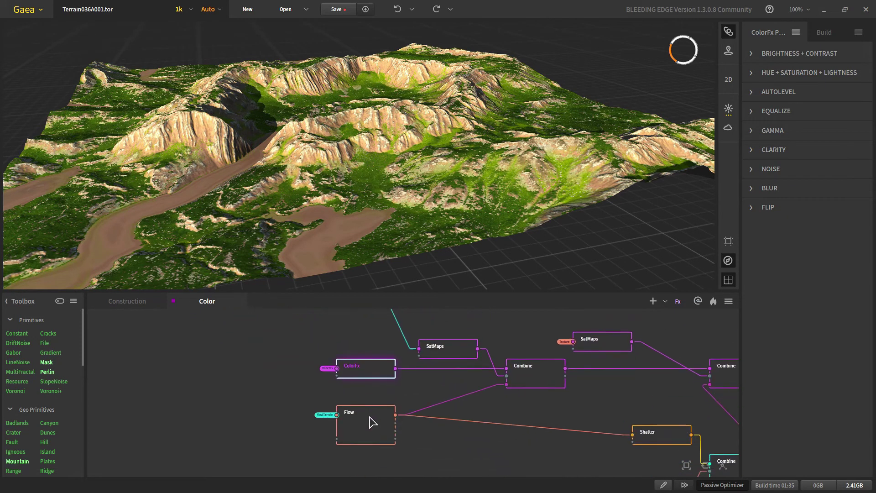
scroll(368, 414, "up", 1)
scroll(360, 419, "down", 4)
scroll(365, 401, "up", 5)
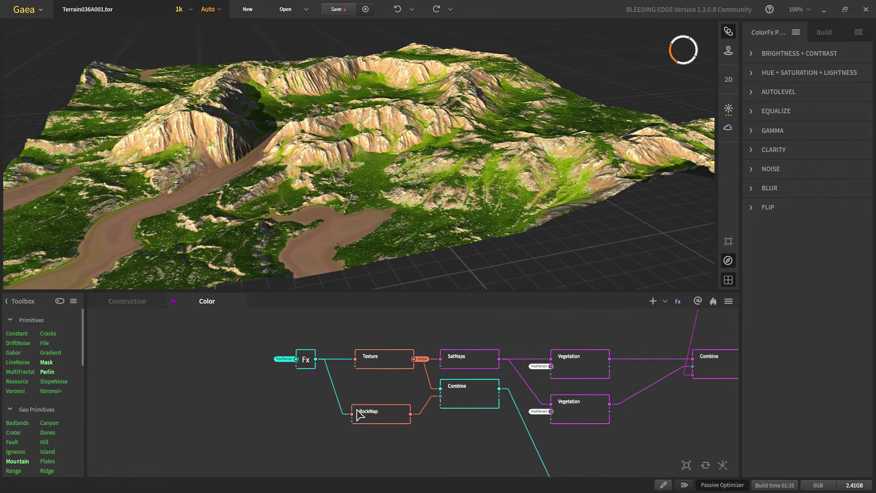
- Preview the Texture node, the RockMap node, and the Subtract Combine node that joins them
left_click(392, 347)
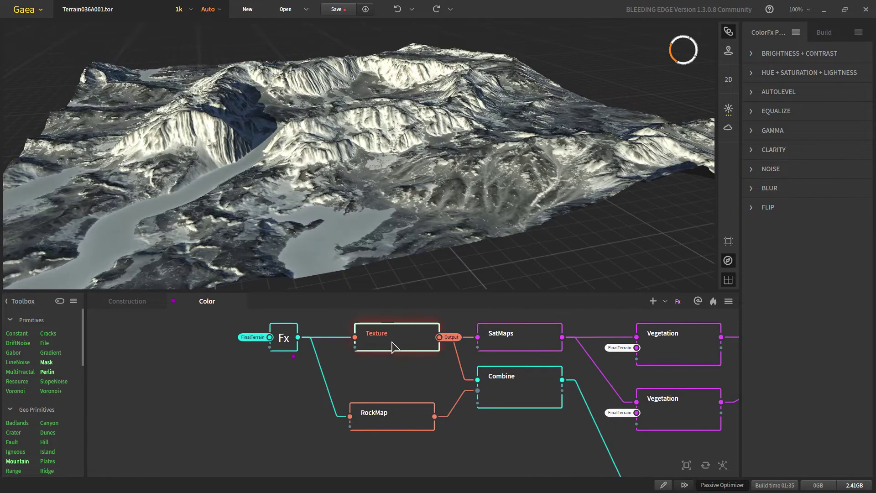
left_click(396, 417)
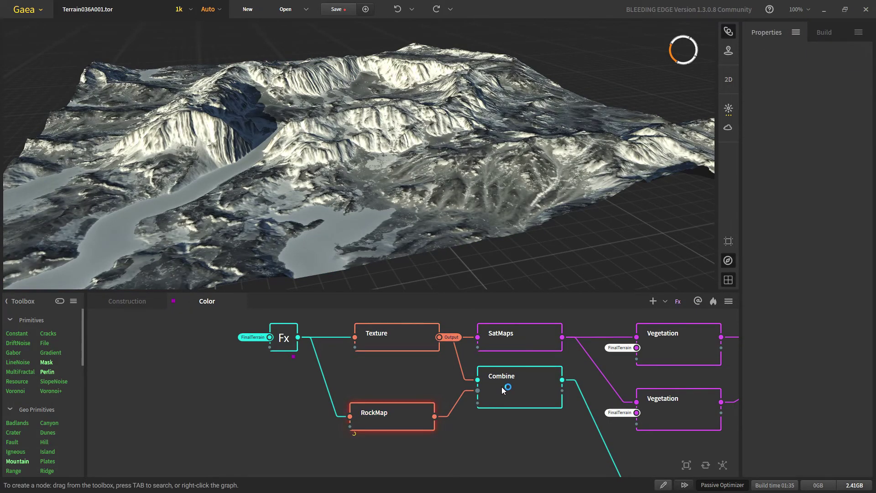
left_click(502, 388)
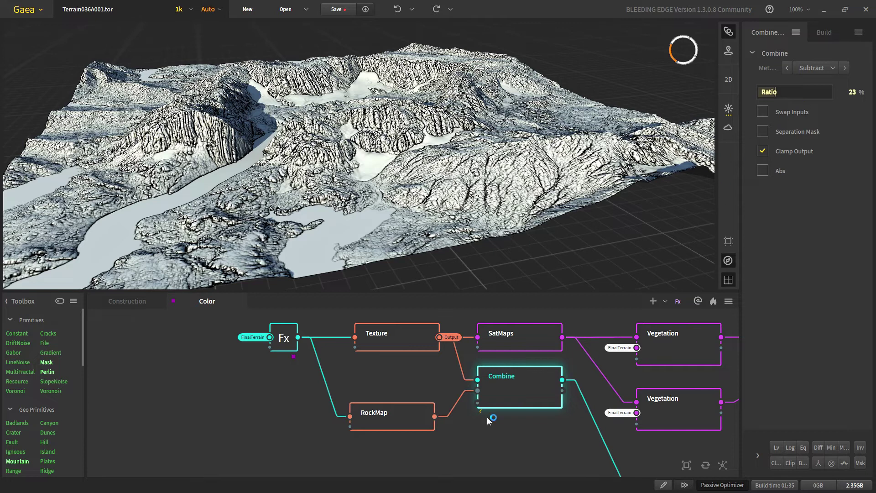
left_click(393, 437)
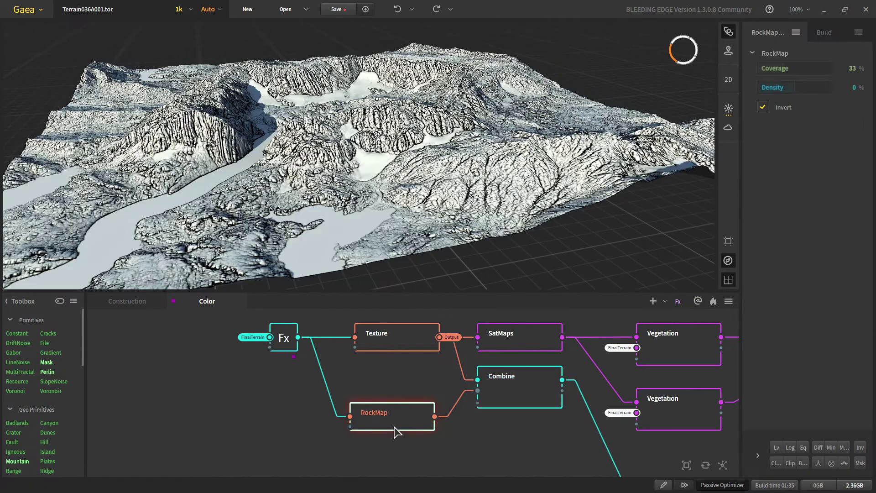
left_click(508, 406)
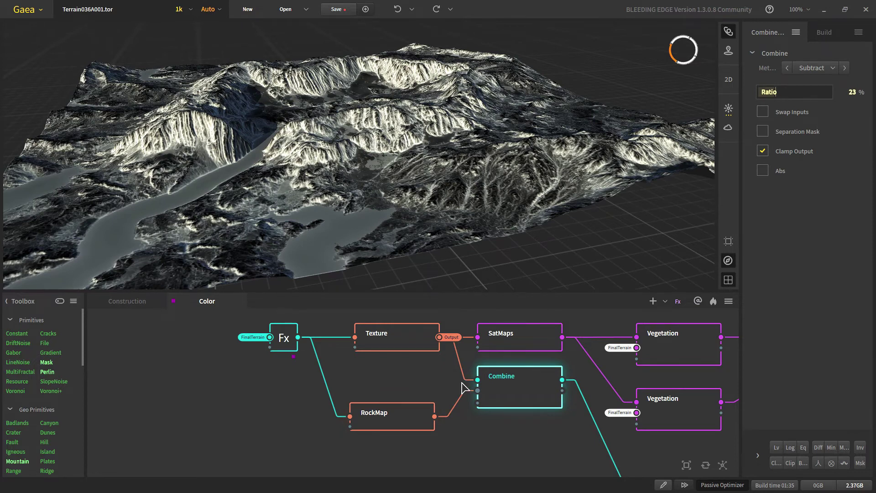
- Compare the Texture node with the Subtract Combine node up close on the terrain
left_click(407, 343)
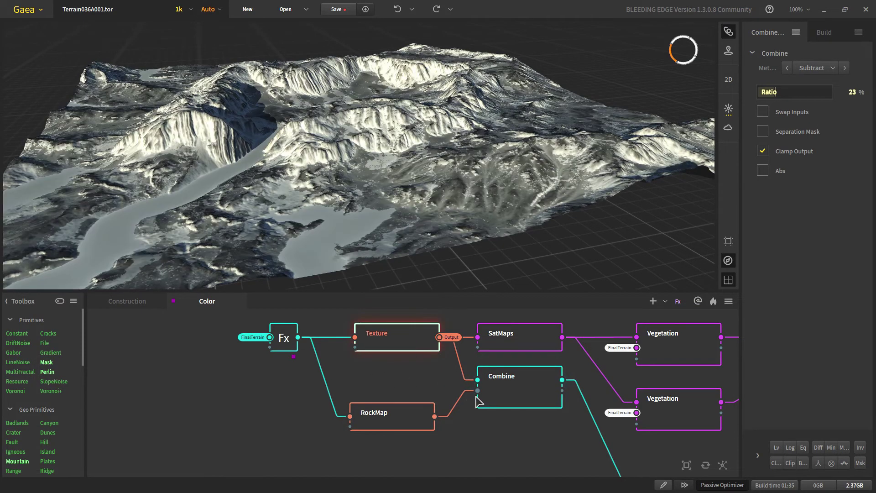
left_click(511, 387)
scroll(497, 179, "up", 4)
left_click(376, 341)
left_click(522, 400)
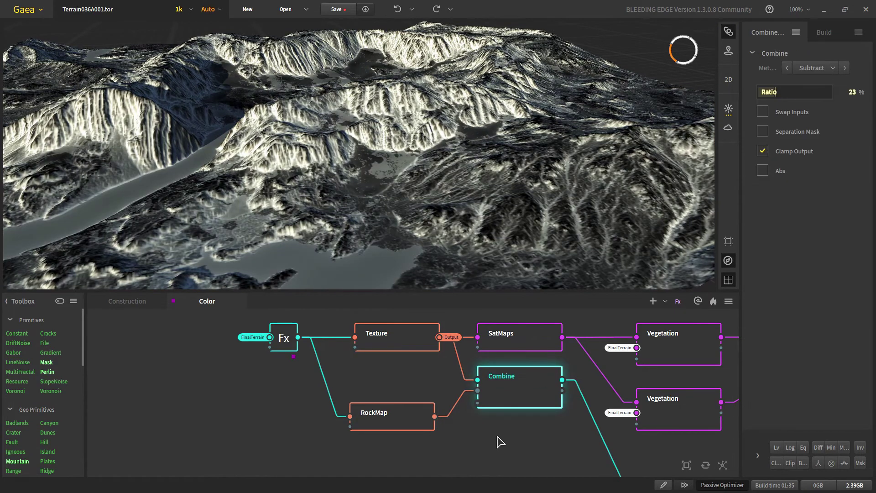
- Follow the Subtract Combine output to the SatMaps node above ColorFx and preview its colours
scroll(499, 438, "down", 2)
middle_click_drag(462, 422, 334, 311)
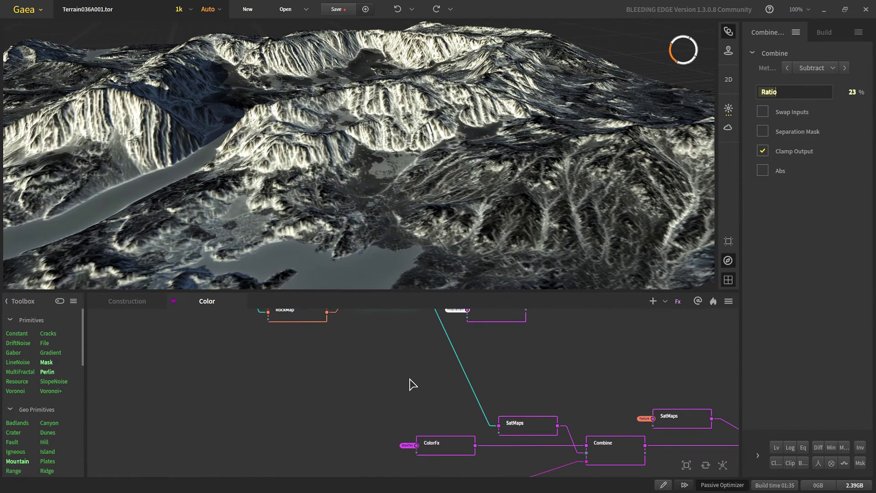
scroll(409, 385, "down", 1)
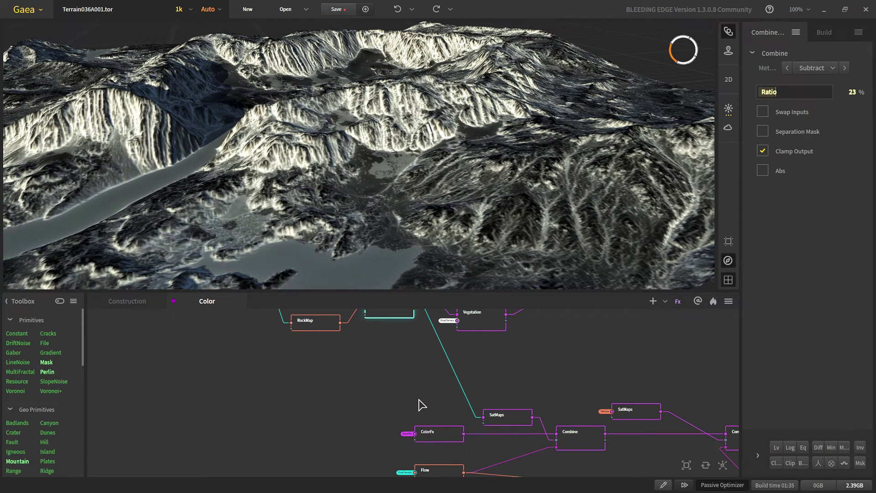
left_click(503, 417)
middle_click_drag(466, 418, 420, 398)
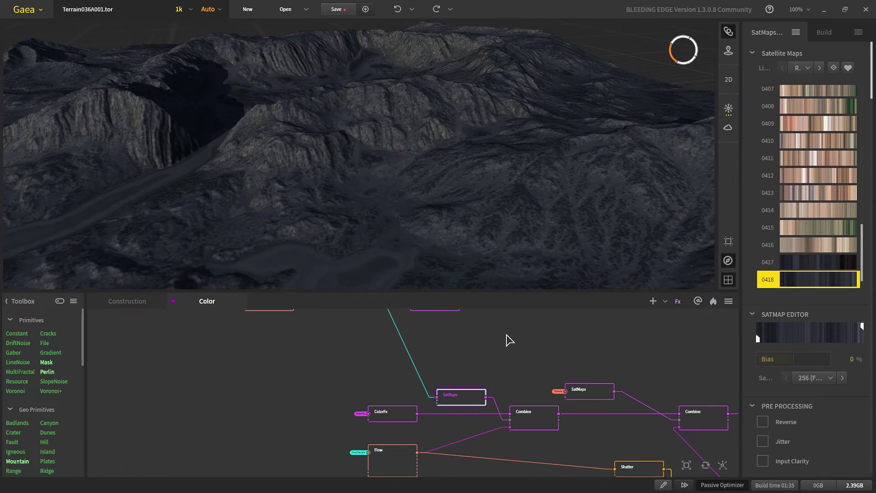
scroll(535, 424, "up", 3)
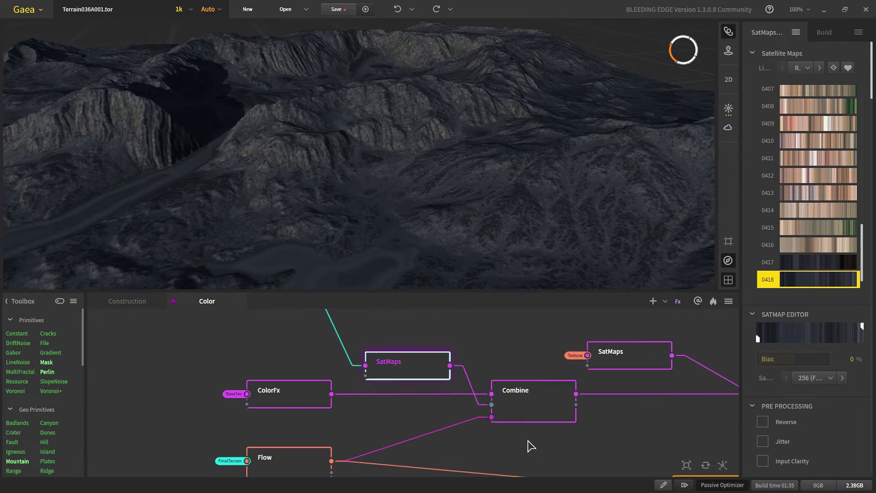
- Preview the Flow mask and the Blend Combine node that uses it to mix ColorFx with SatMaps
middle_click_drag(526, 428, 534, 403)
left_click(304, 456)
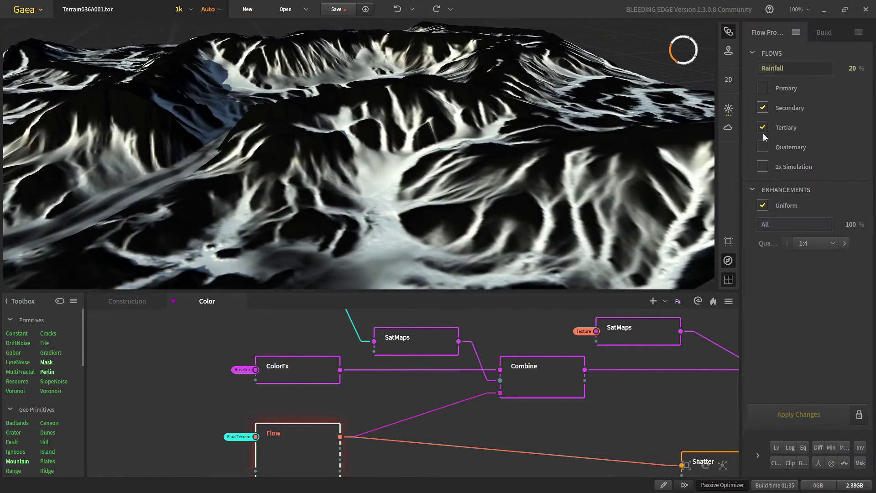
left_click(549, 375)
scroll(474, 228, "down", 5)
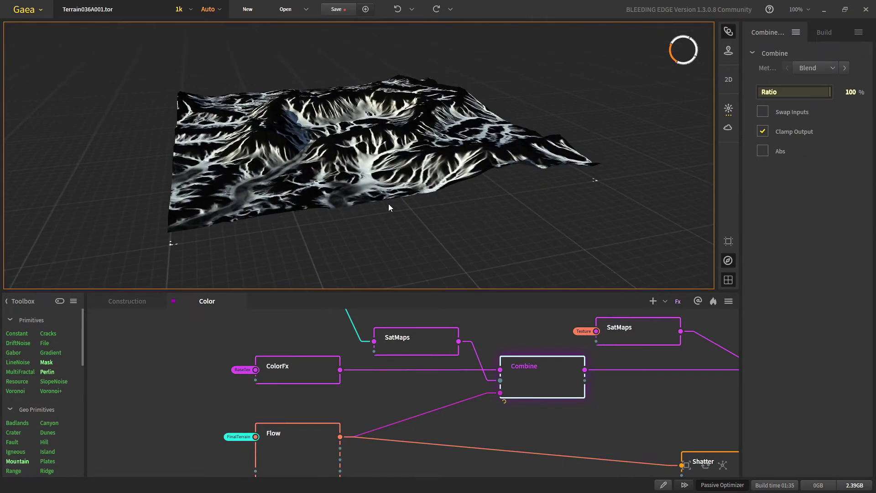
scroll(387, 206, "up", 3)
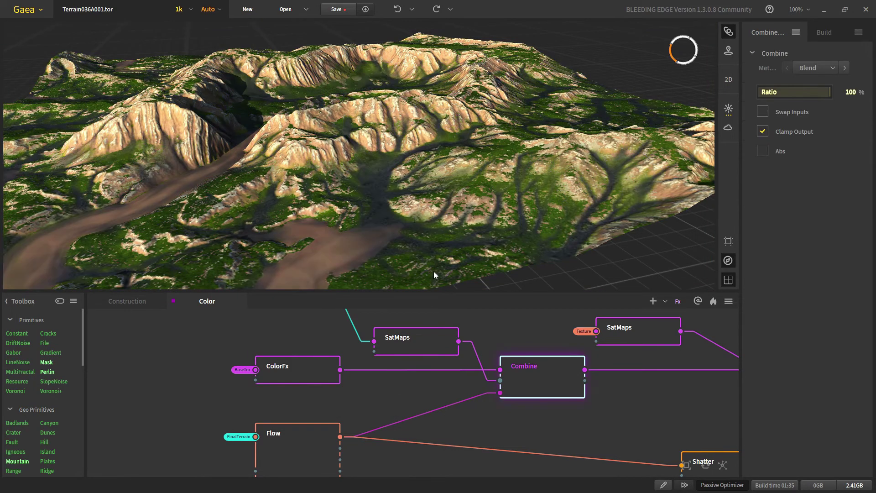
- Follow the Flow node's second output to the Shatter node and preview both masks
scroll(517, 413, "down", 5)
middle_click_drag(576, 430, 465, 403)
scroll(484, 404, "up", 3)
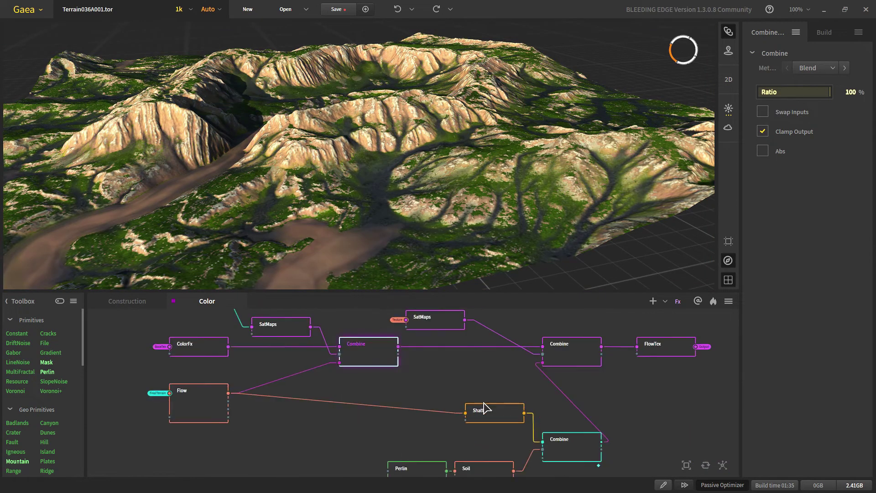
middle_click_drag(408, 346, 401, 360)
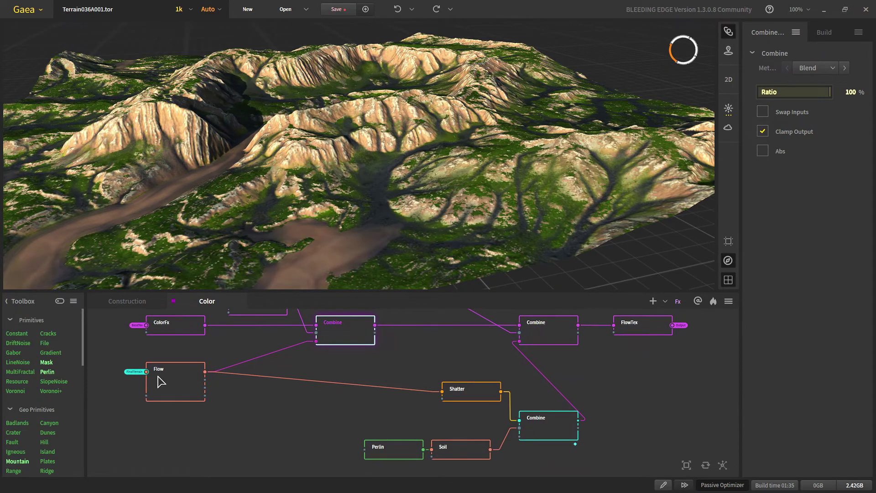
left_click(165, 390)
left_click(458, 392)
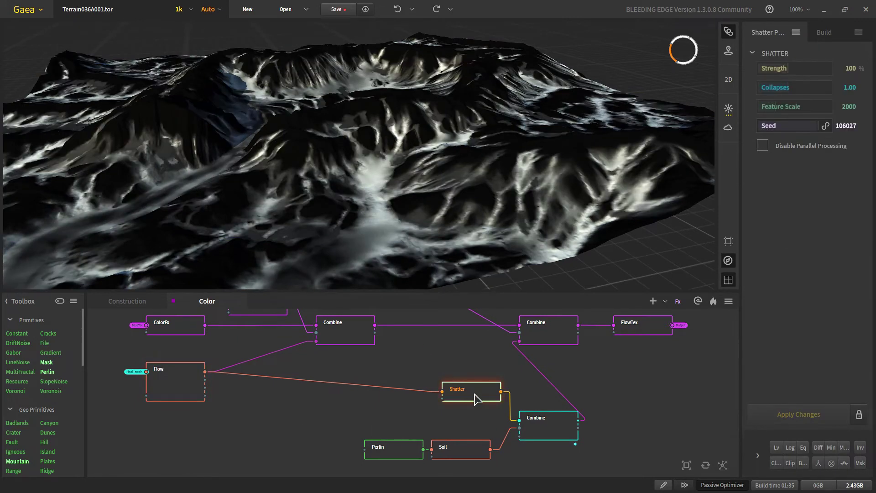
- Preview the Perlin node below Shatter, view its available node actions, and preview the Soil node it feeds
scroll(434, 445, "up", 1)
middle_click_drag(431, 441, 412, 409)
left_click(351, 425)
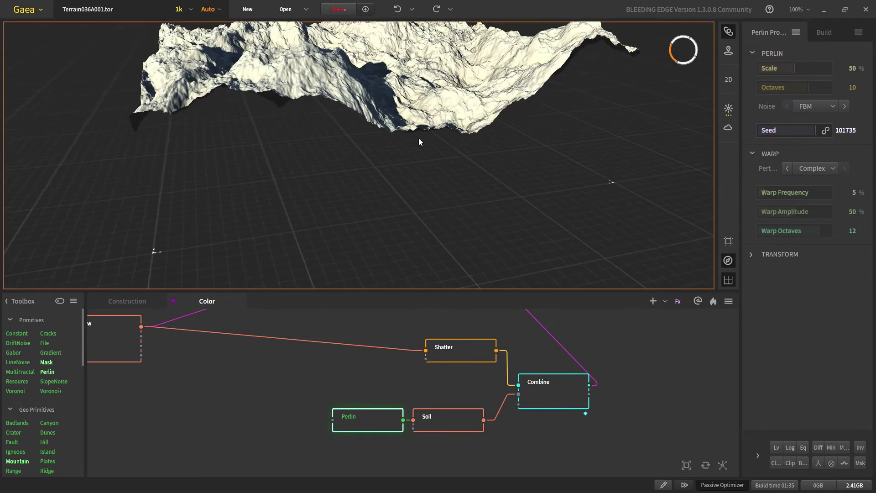
scroll(418, 140, "up", 3)
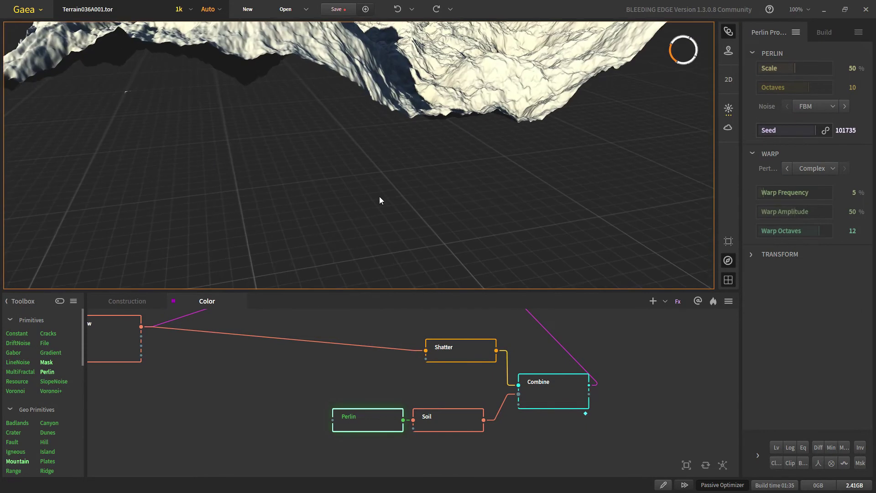
right_click(376, 420)
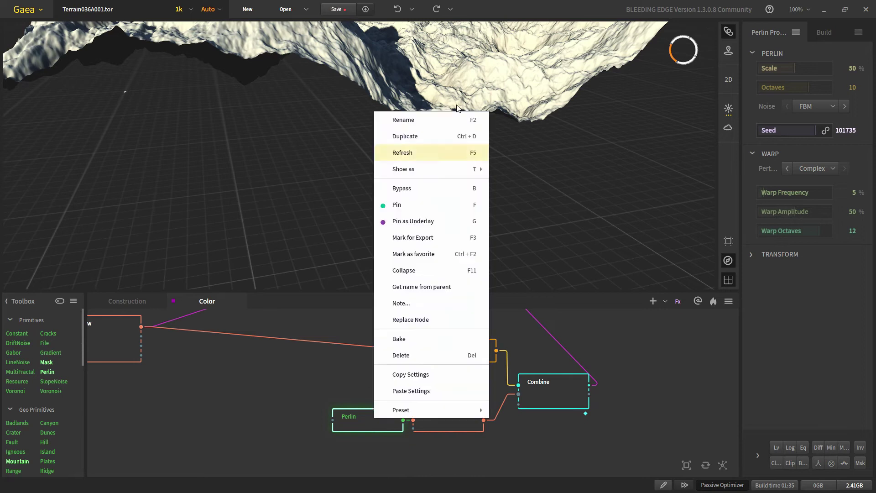
mouse_move(447, 170)
left_click(523, 207)
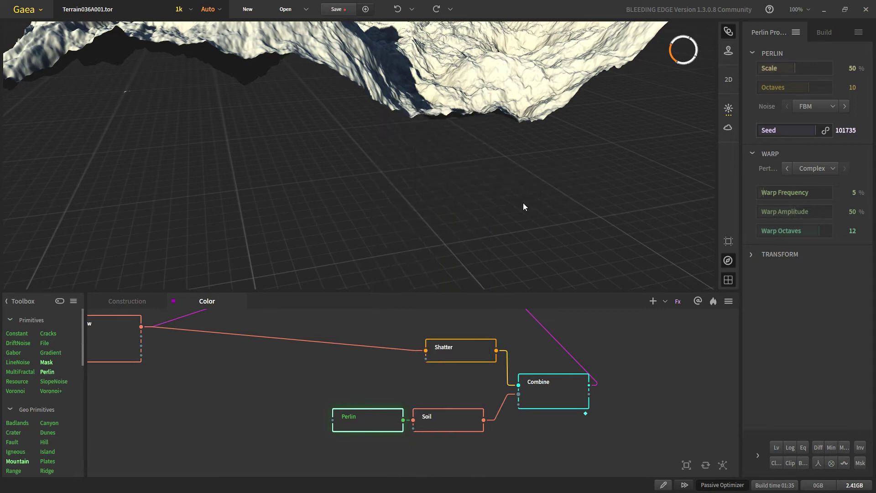
left_click(435, 427)
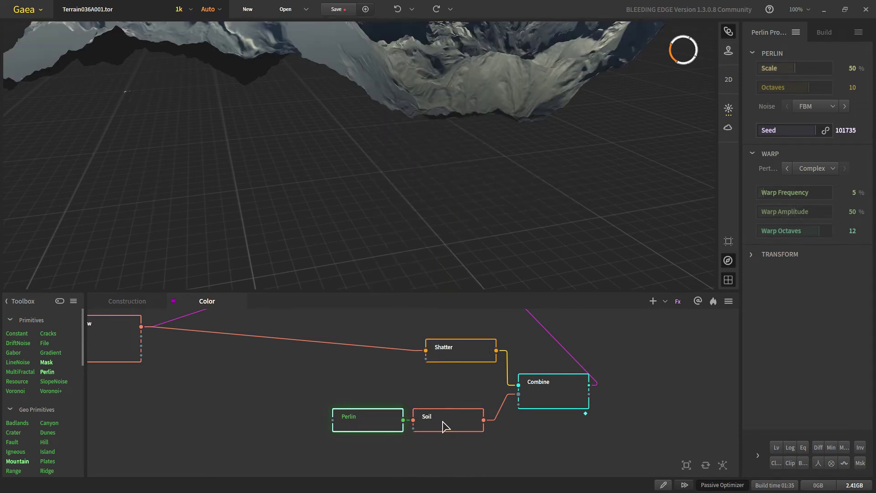
- Compare the Perlin noise with the Soil mask and examine the Soil mask from a higher angle
left_click(358, 424)
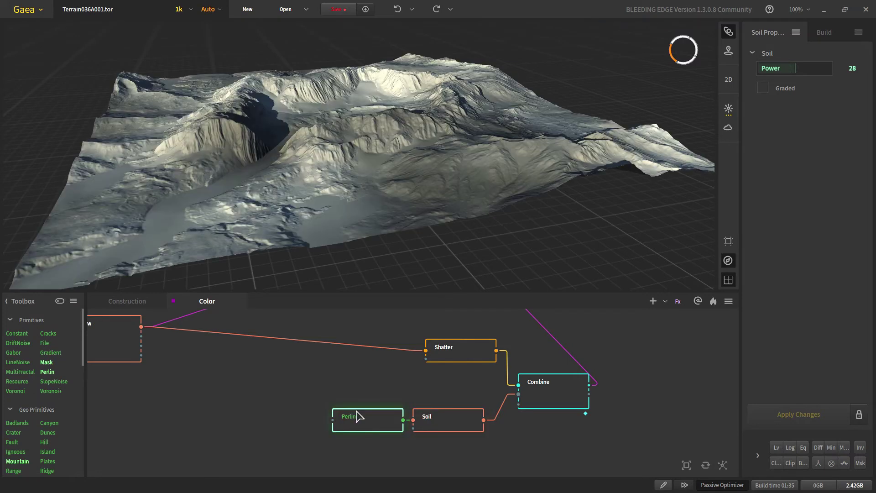
left_click(439, 427)
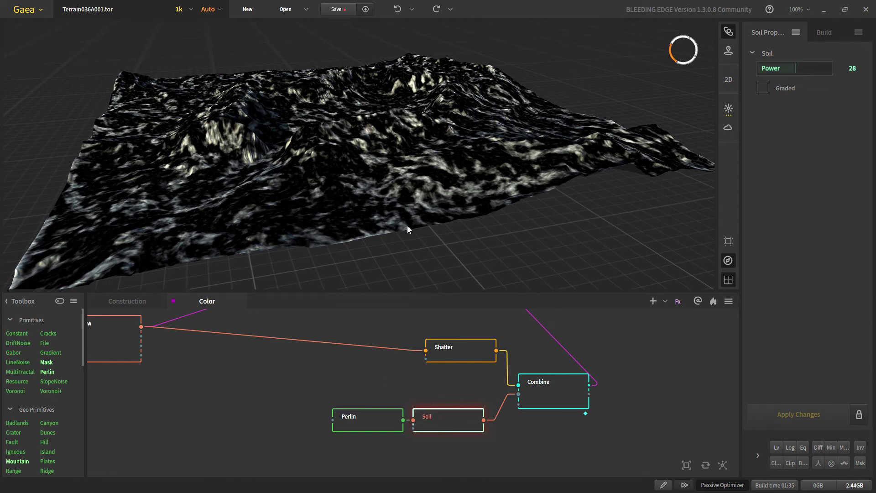
left_click_drag(407, 225, 377, 110)
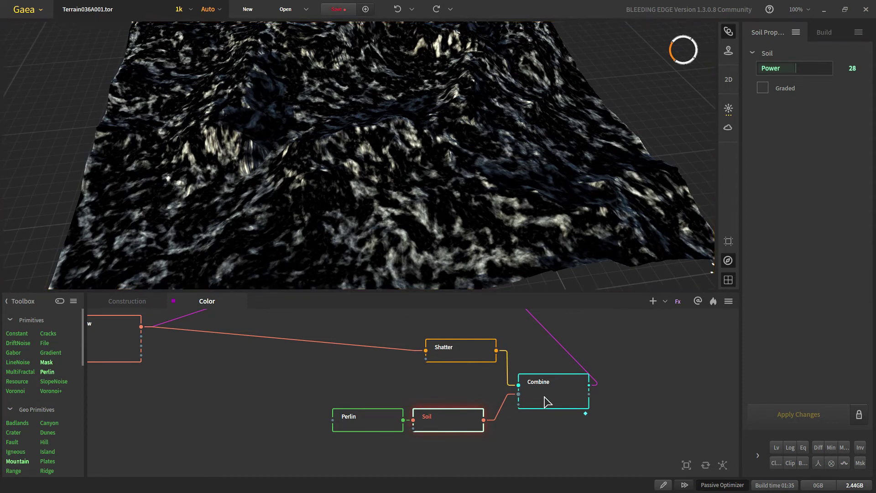
- Preview the Multiply Combine node that merges the Shatter and Soil masks and examine the resulting mask on the terrain
left_click(569, 384)
left_click(481, 357)
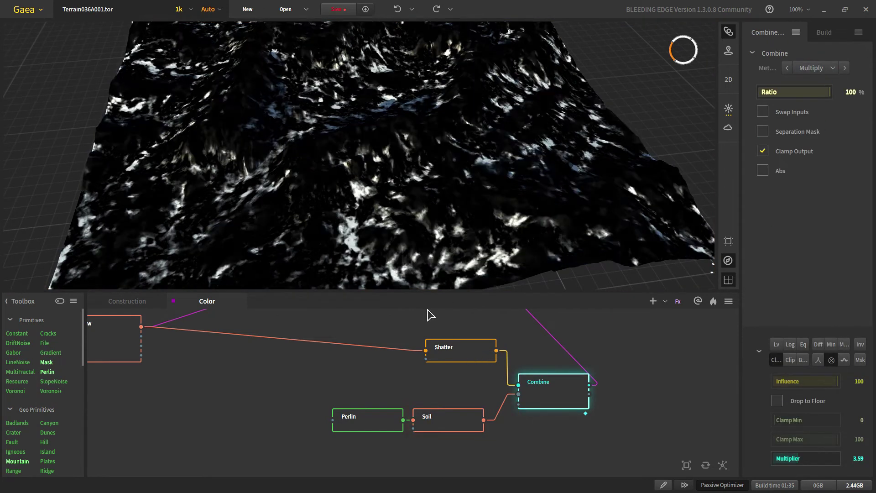
left_click(527, 406)
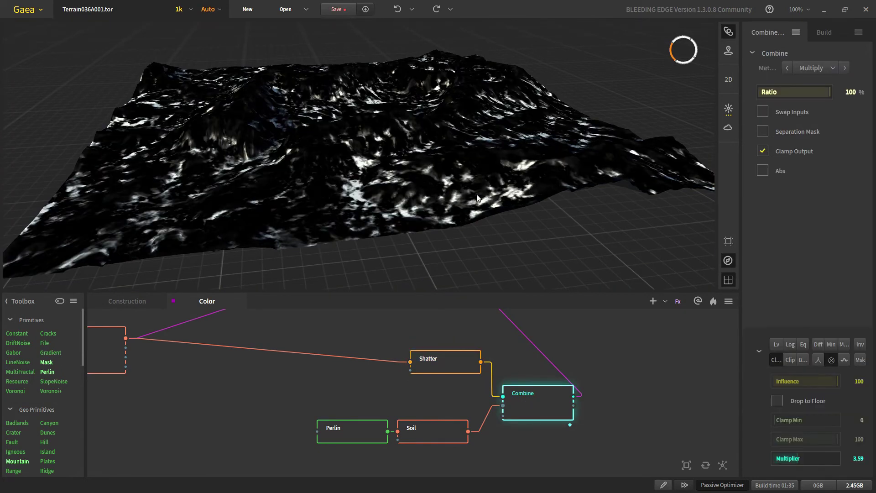
scroll(475, 350, "down", 3)
scroll(463, 319, "up", 2)
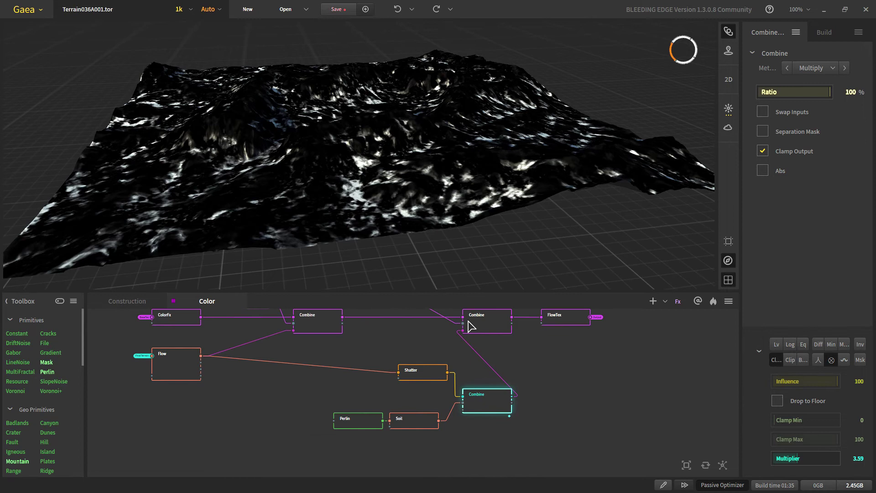
- Compare the terrain colours of the two Blend Combine nodes leading to FlowTex, before and after the Shatter and Soil mask is applied
left_click(467, 332)
middle_click_drag(467, 333, 417, 381)
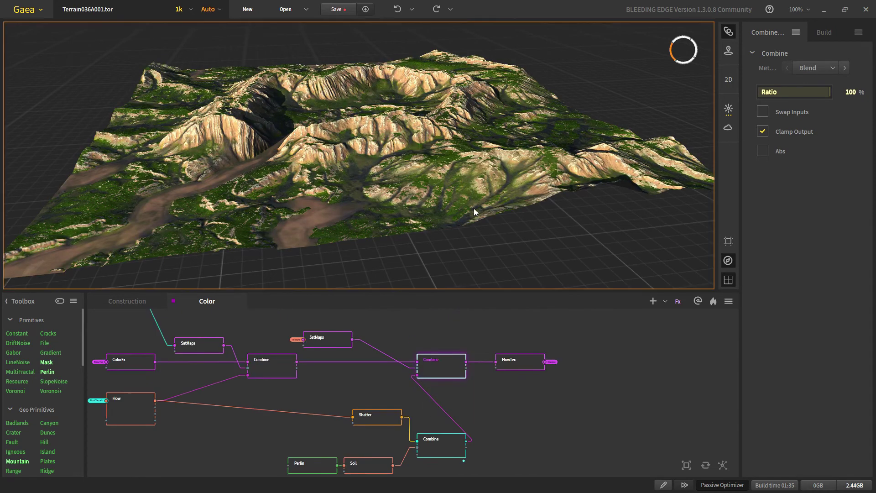
scroll(475, 225, "up", 5)
left_click(265, 360)
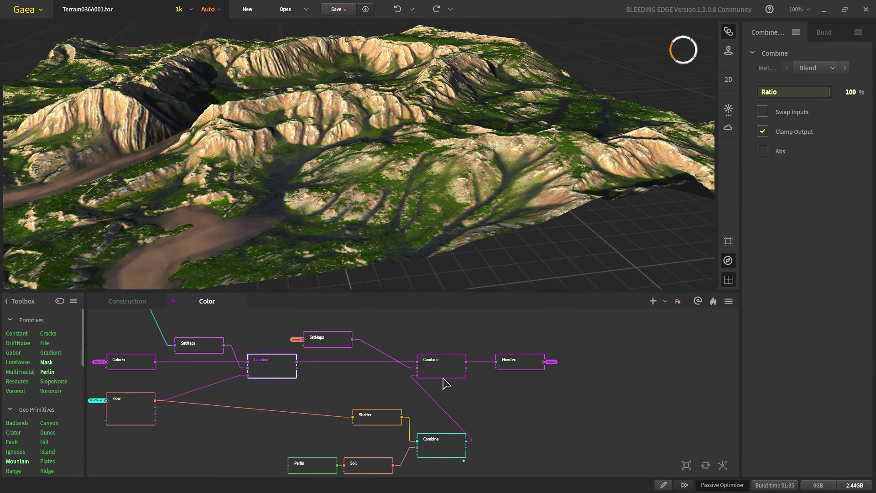
left_click(461, 365)
scroll(516, 363, "down", 1)
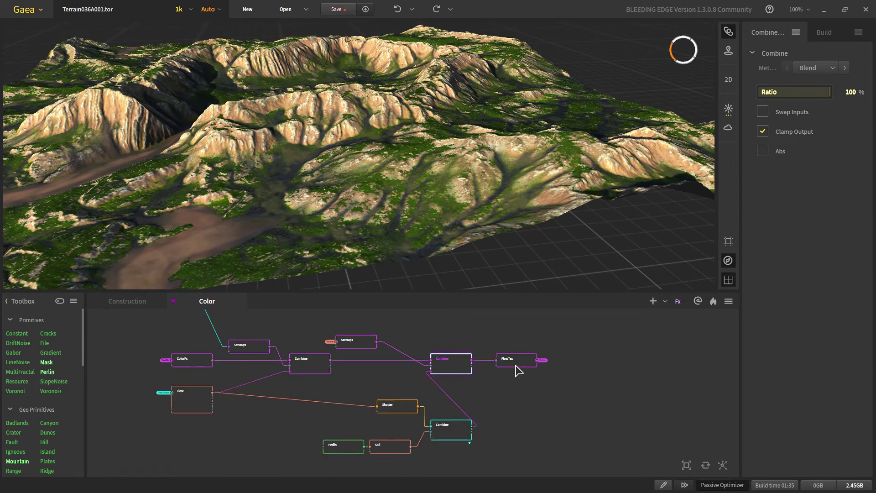
- Preview the FlowTex node that outputs the finished flow texture colours
scroll(514, 364, "up", 5)
scroll(492, 381, "down", 4)
left_click(502, 372)
scroll(502, 371, "up", 3)
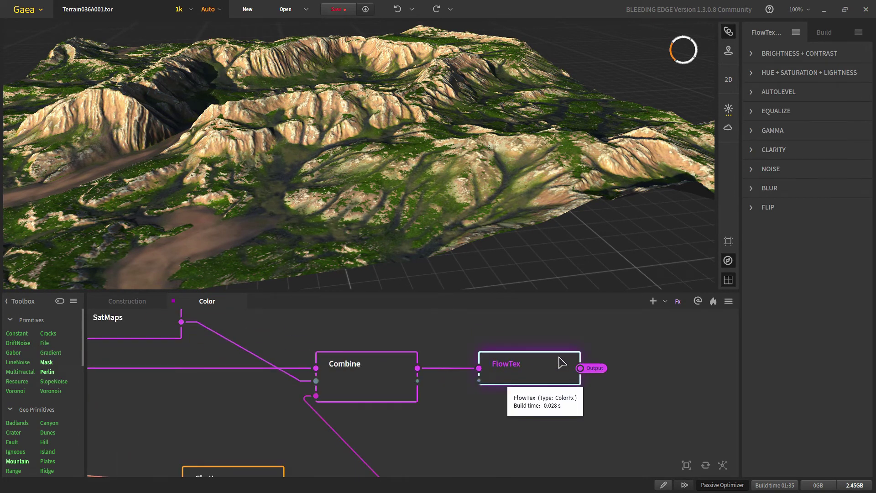
- Follow the FlowTex output to the ColorFx node that starts the lowest node chain and preview it
scroll(559, 364, "down", 5)
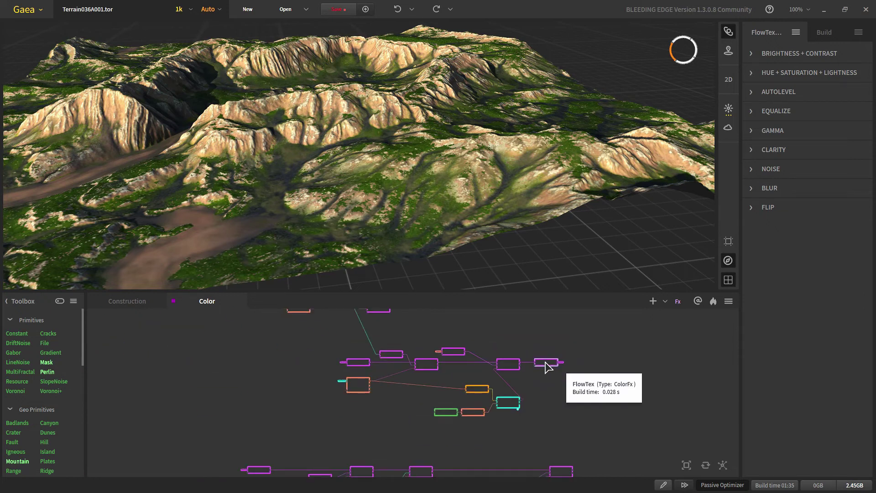
scroll(309, 430, "down", 3)
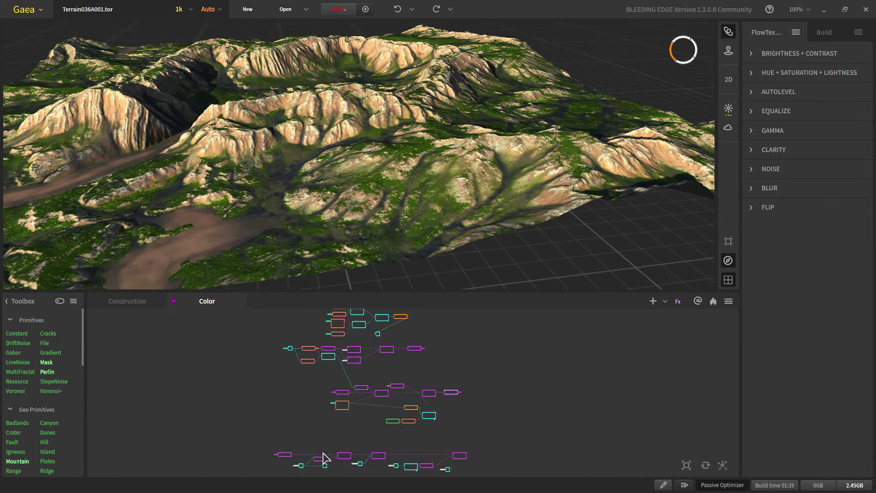
scroll(303, 402, "up", 5)
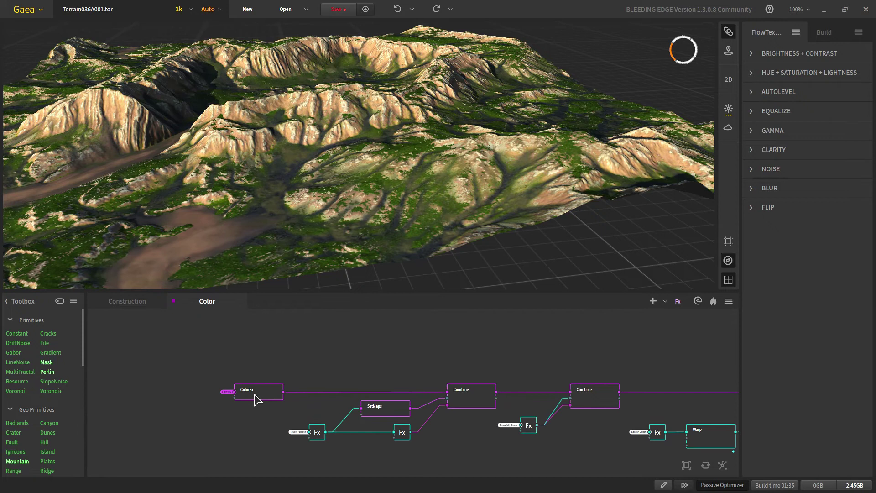
left_click(246, 395)
scroll(227, 392, "up", 1)
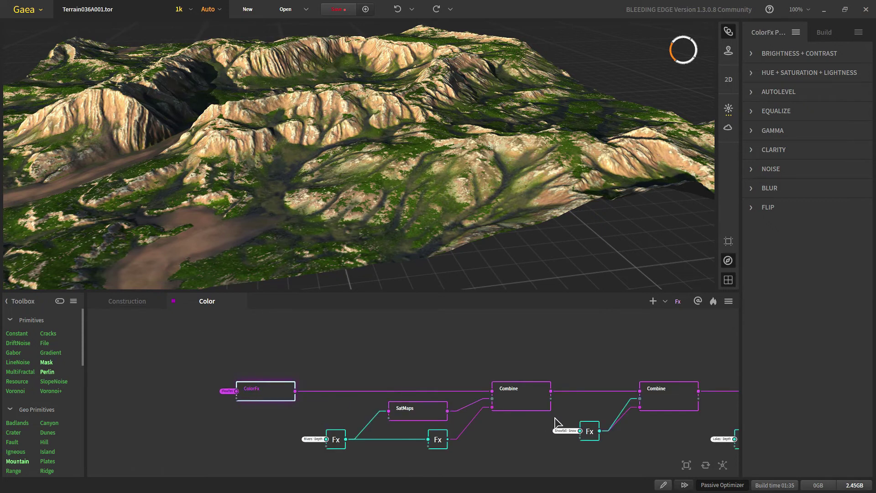
- Preview the Fx node fed by Rivers Depth to examine the river mask
scroll(356, 436, "up", 3)
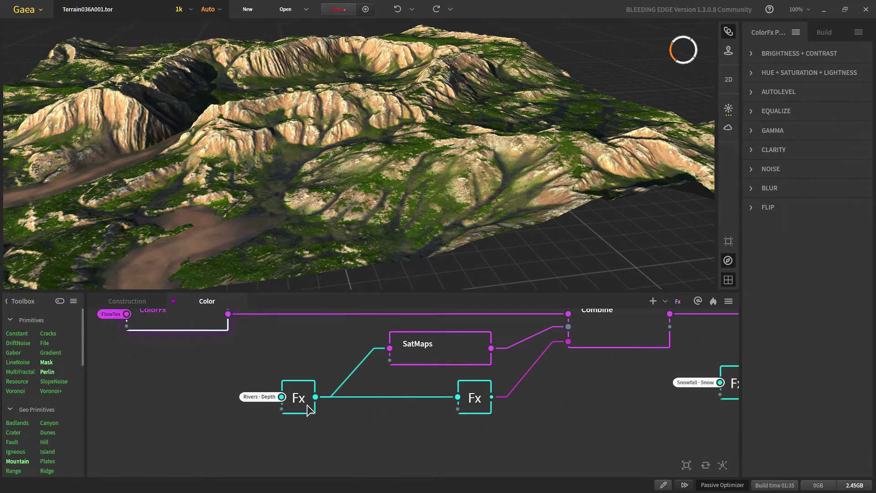
left_click(307, 407)
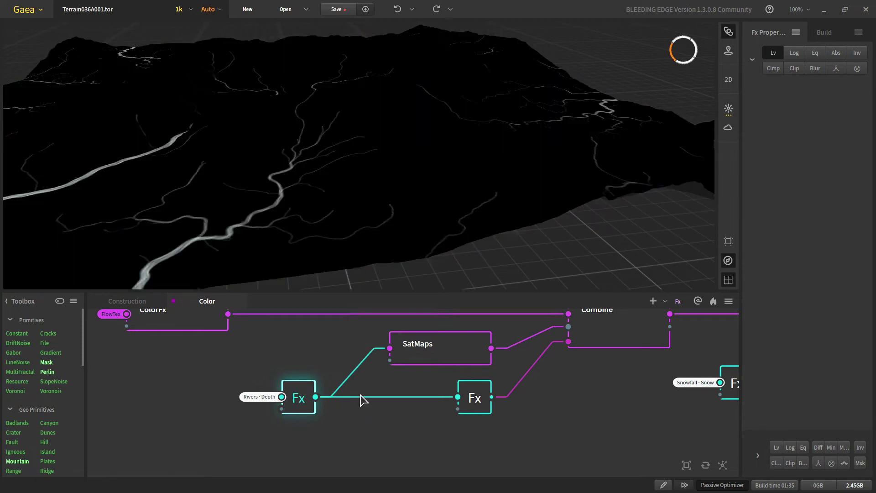
scroll(617, 416, "down", 3)
middle_click_drag(621, 419, 450, 409)
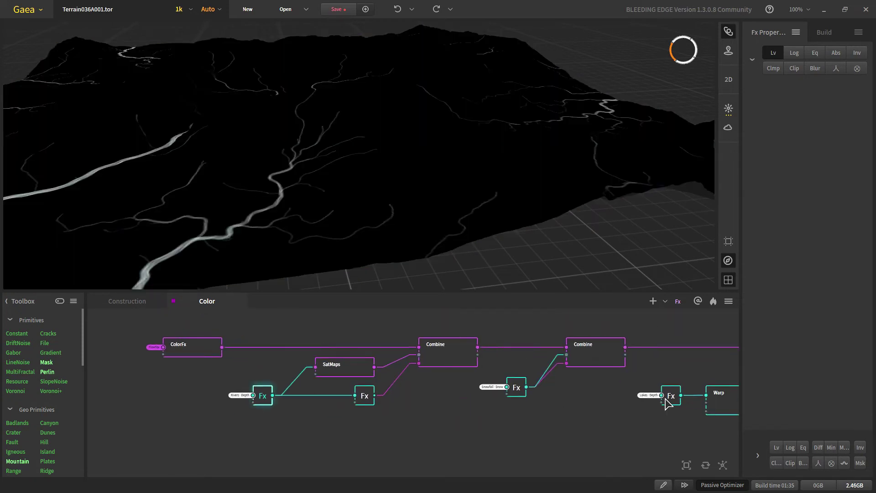
- Preview the Blend Combine node that adds the rivers and examine the river colours up close and across the whole terrain
left_click(462, 358)
scroll(237, 388, "up", 2)
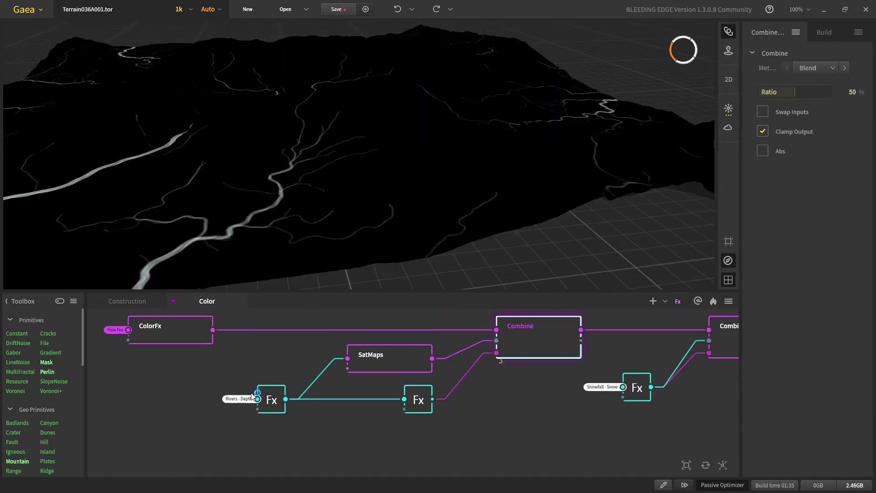
middle_click_drag(351, 392, 364, 403)
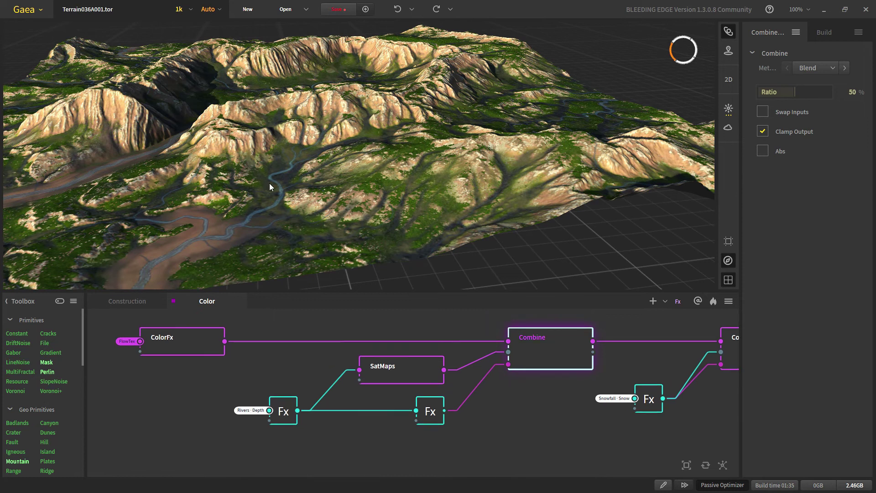
scroll(271, 181, "up", 6)
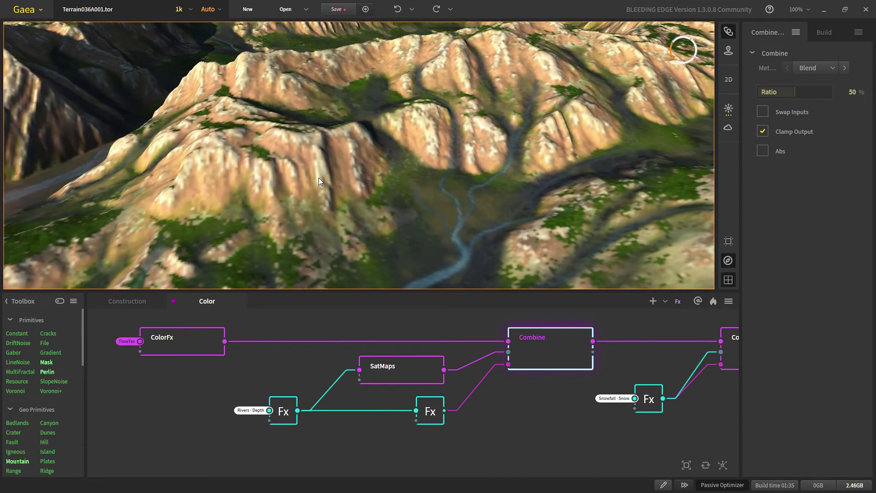
scroll(499, 187, "down", 4)
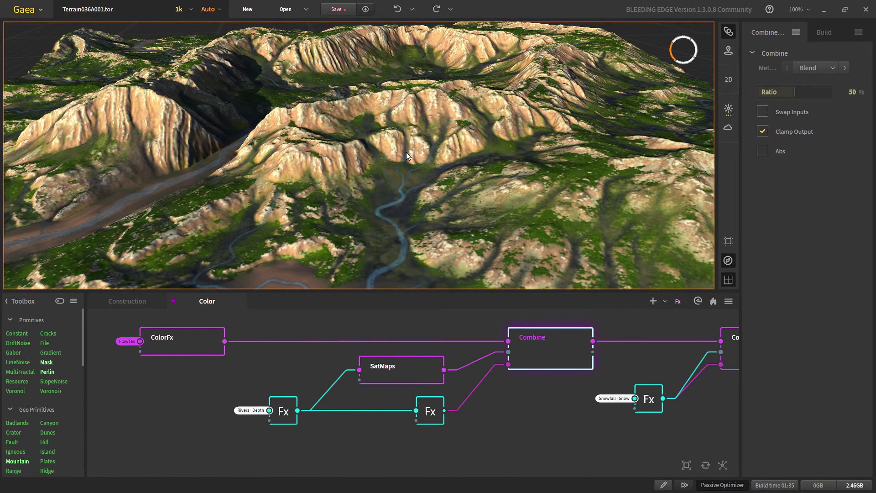
scroll(423, 176, "down", 5)
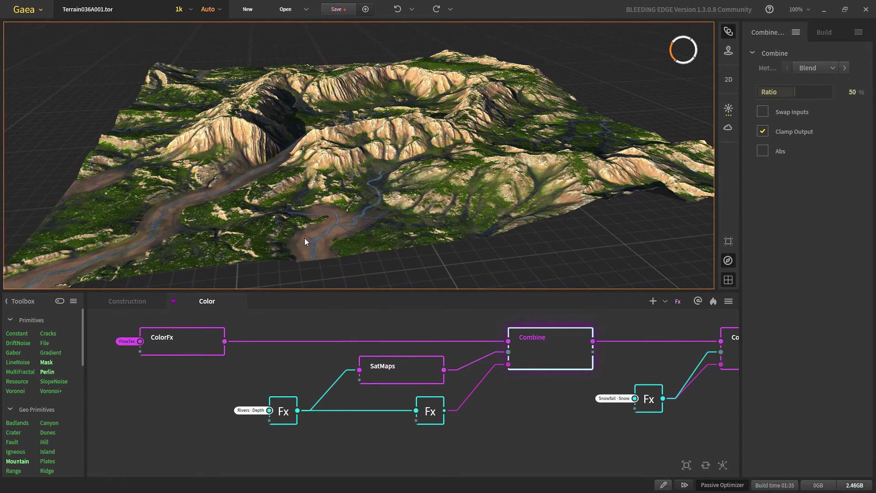
scroll(397, 370, "up", 2)
scroll(347, 379, "down", 1)
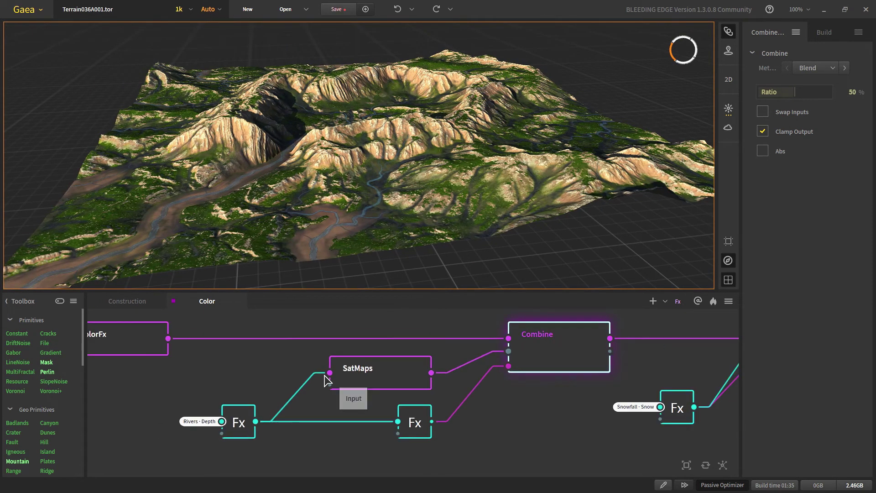
- Compare the Rivers Depth Fx mask, the blue SatMaps colours and the second Fx node with its multiplied mask
left_click(233, 419)
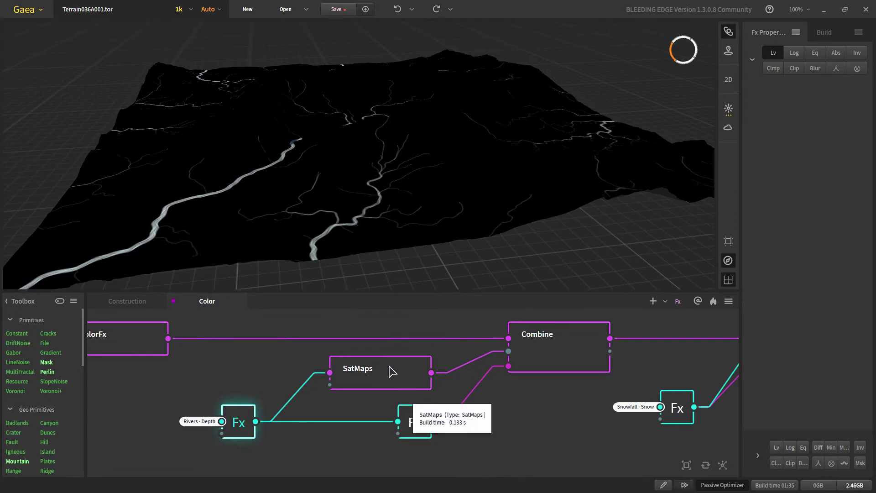
left_click(401, 376)
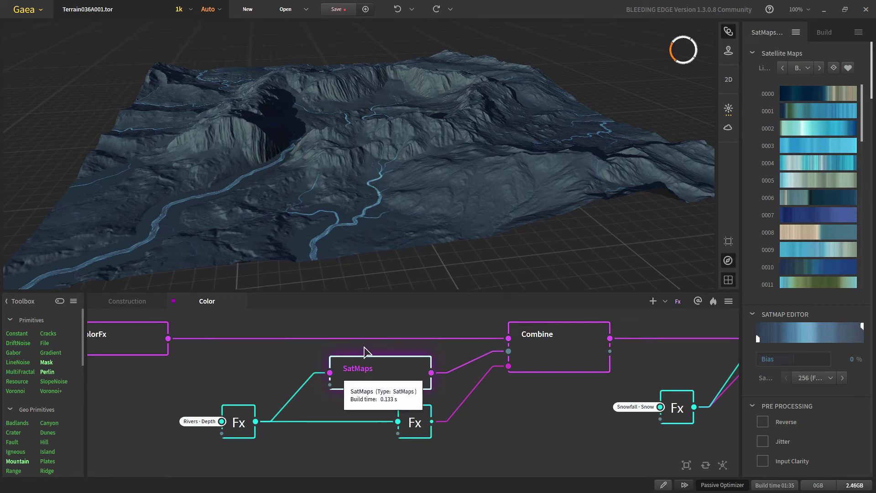
left_click(245, 420)
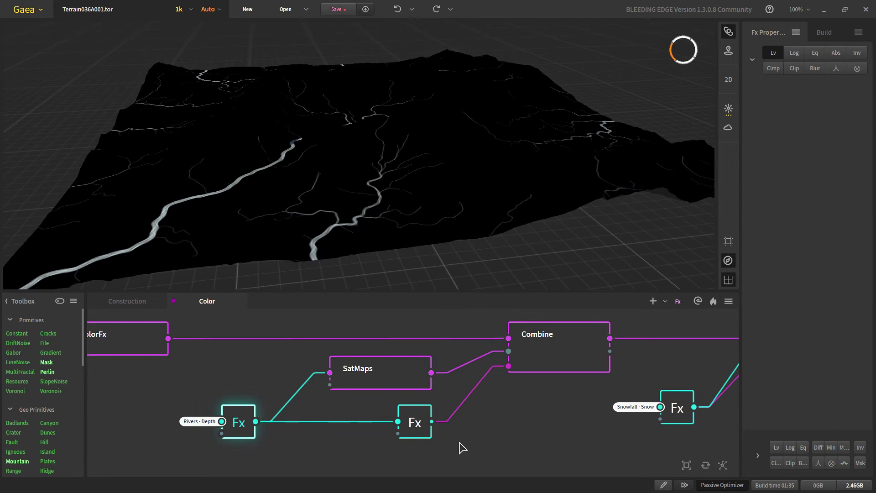
left_click(415, 422)
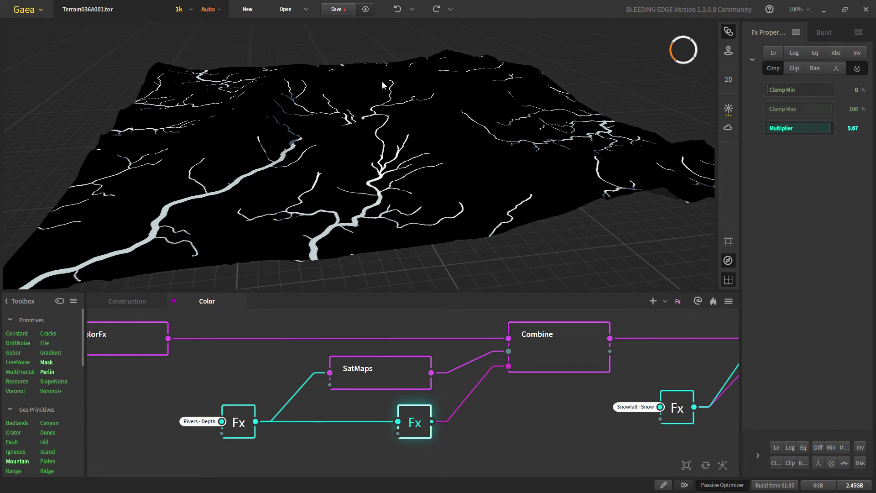
- Set the Ratio of the river Blend Combine node to 100% and examine the rivers on the terrain
left_click(568, 346)
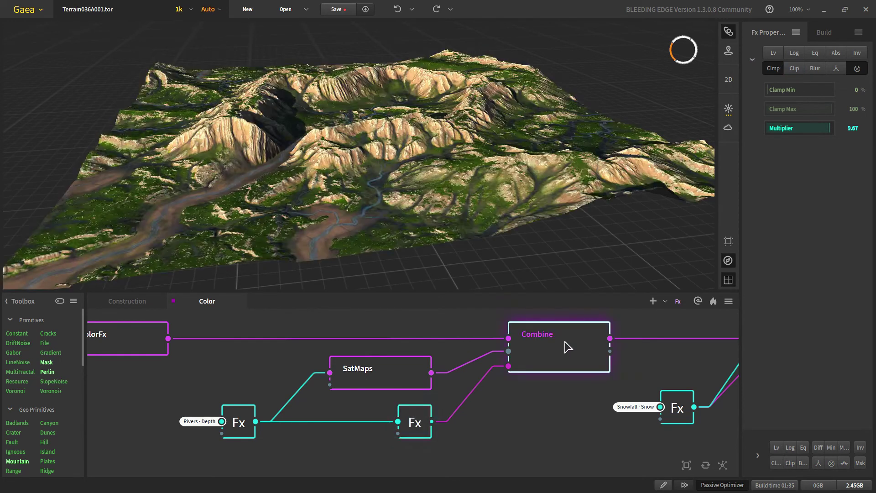
scroll(448, 410, "up", 2)
middle_click_drag(449, 408, 449, 404)
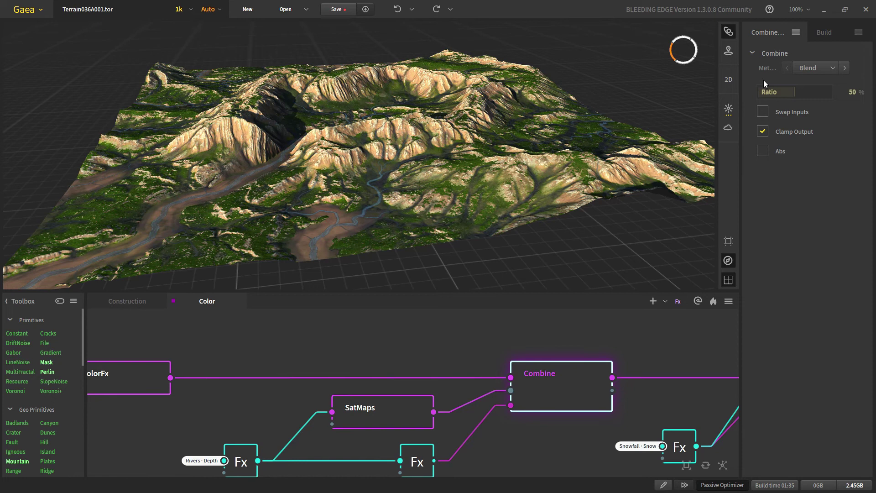
mouse_move(799, 100)
left_click(828, 92)
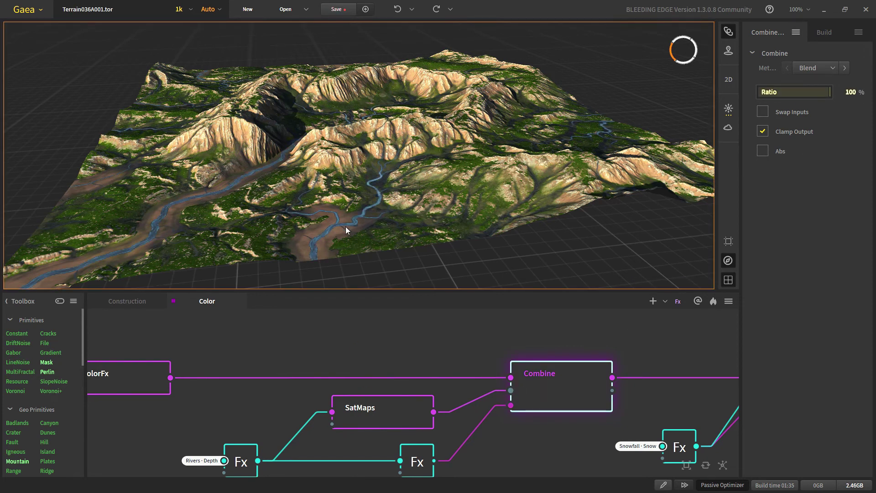
left_click_drag(382, 233, 360, 202)
scroll(360, 202, "up", 5)
scroll(594, 402, "up", 3)
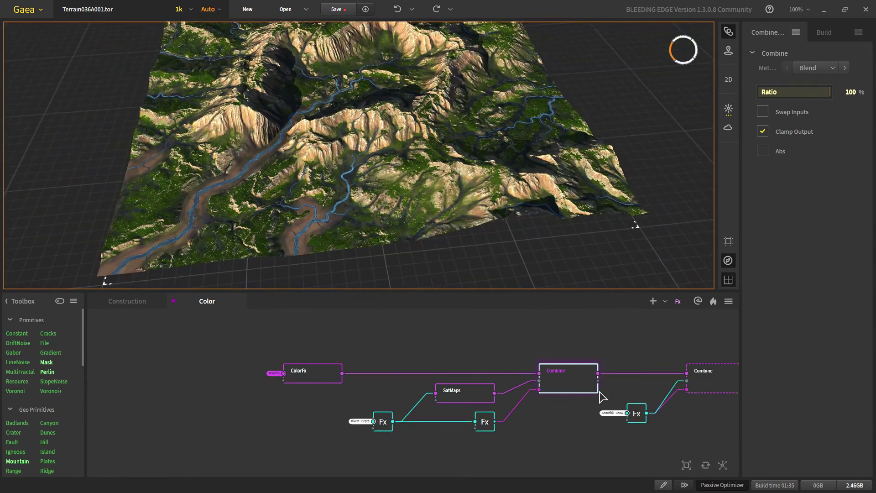
- Preview the Fx node fed by Snowfall Snow to examine the snow mask
middle_click_drag(600, 410, 392, 391)
scroll(392, 393, "down", 4)
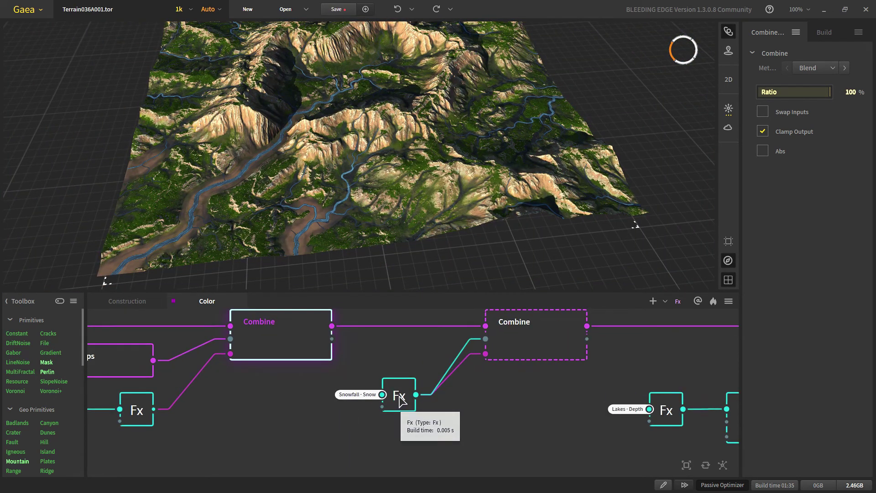
left_click(381, 402)
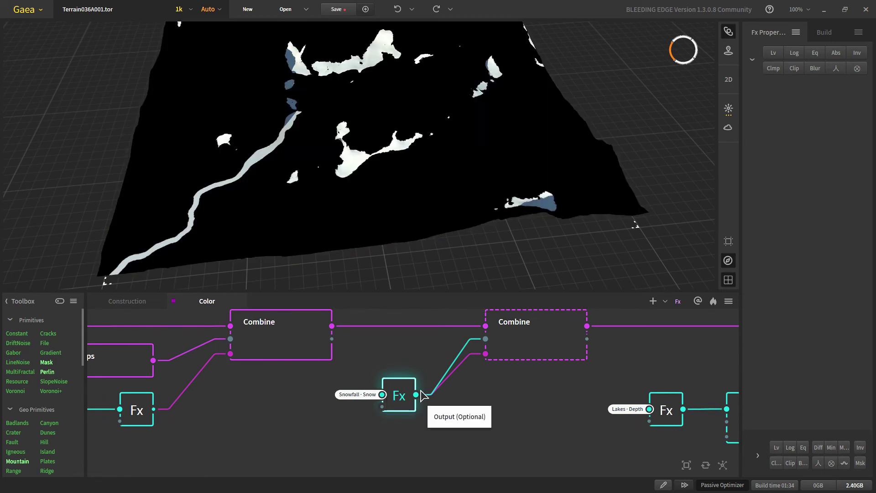
- Preview the last Combine node in the lowest chain to examine the terrain with rivers, snow and lakes
scroll(395, 393, "down", 5)
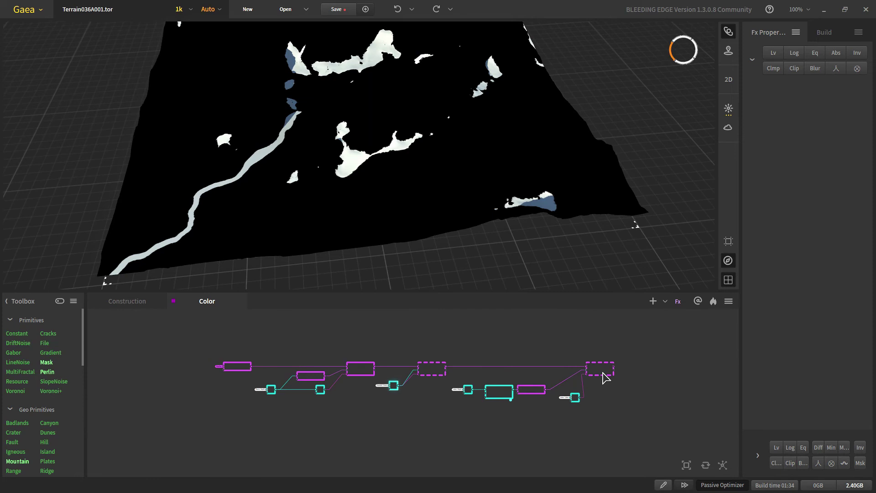
left_click(603, 375)
scroll(396, 389, "up", 5)
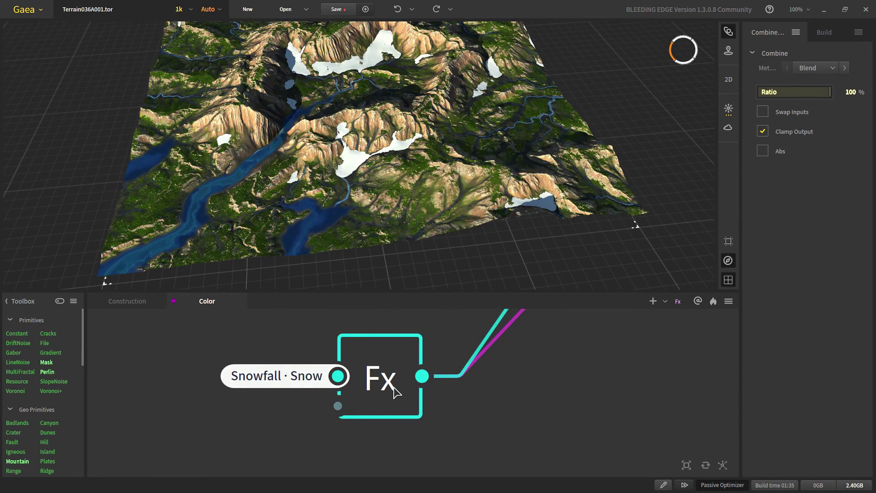
- Preview the Snowfall Snow Fx mask and compare the terrain at the Combine nodes before and after the snow
scroll(394, 387, "down", 4)
left_click(394, 387)
middle_click_drag(463, 378, 422, 425)
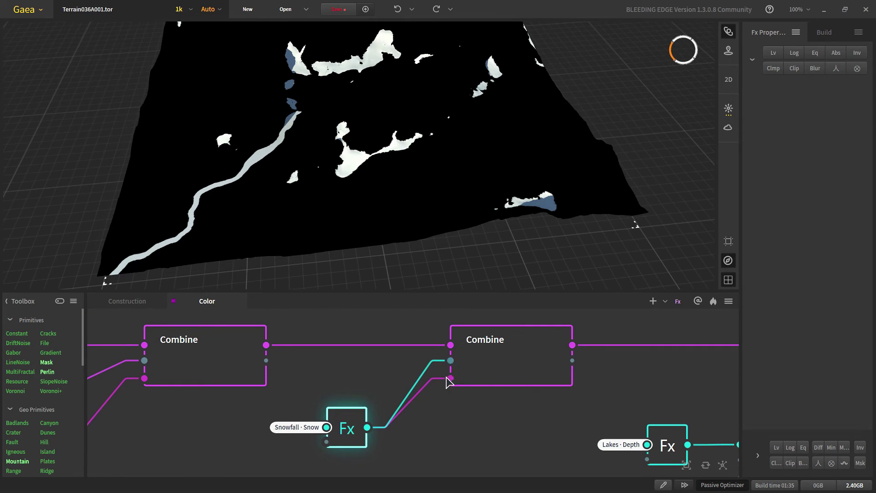
left_click(472, 344)
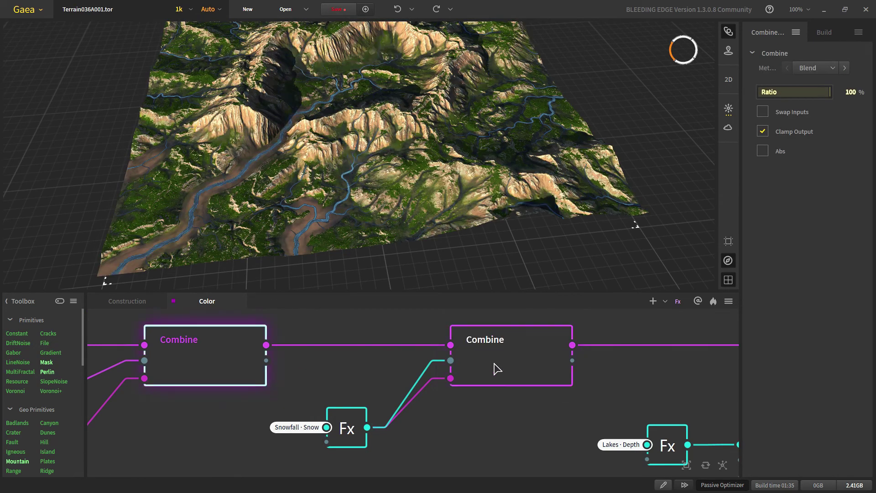
scroll(390, 200, "up", 6)
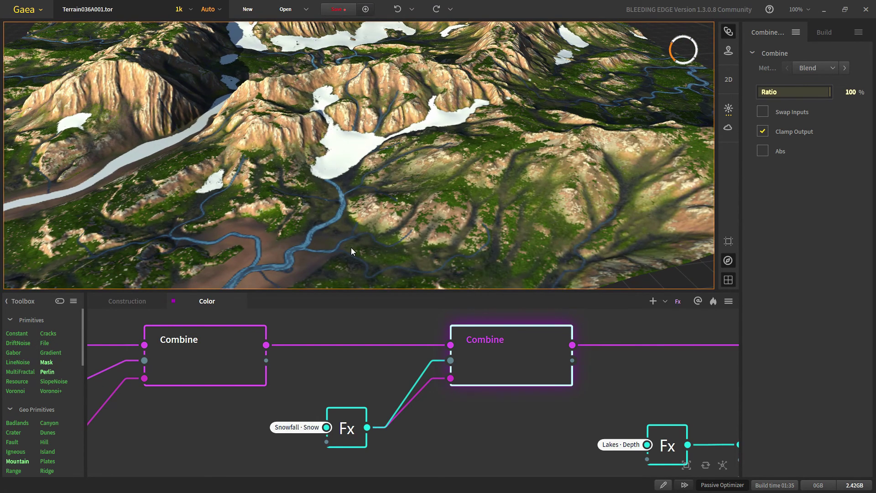
scroll(416, 384, "down", 5)
scroll(420, 402, "up", 4)
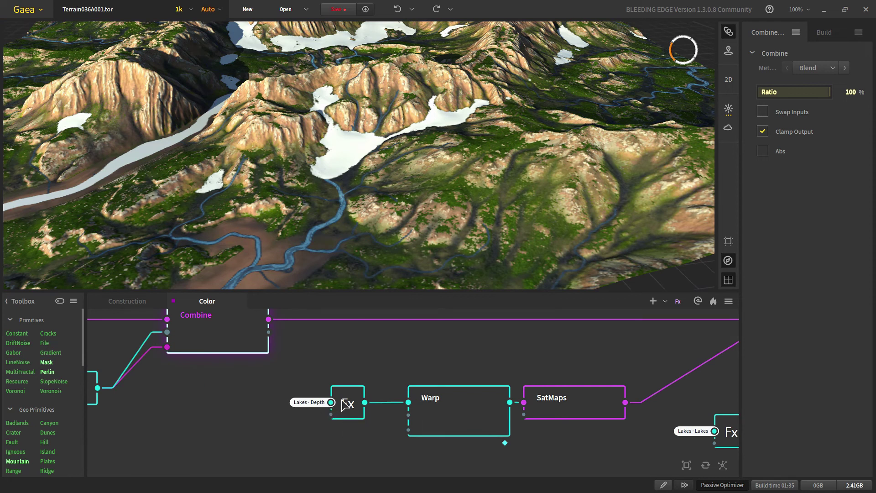
- Preview the Lakes Depth Fx node and the Warp node after it to compare the original and warped masks
left_click(345, 403)
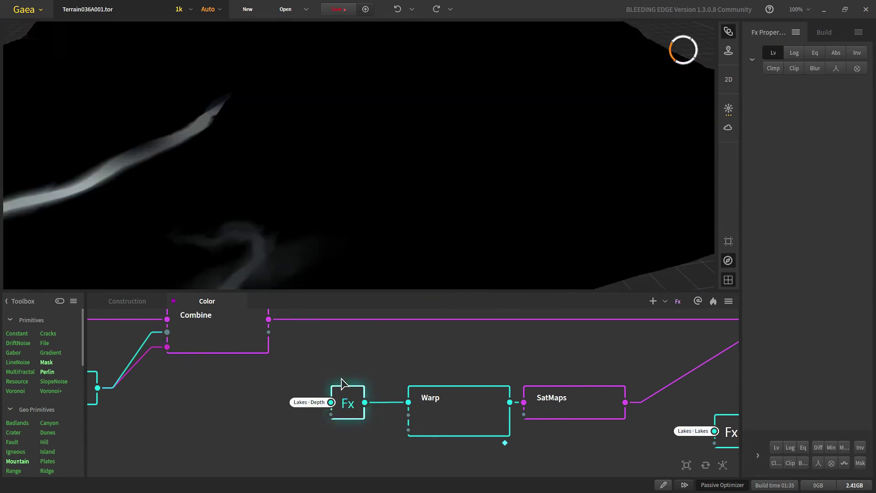
scroll(385, 410, "up", 2)
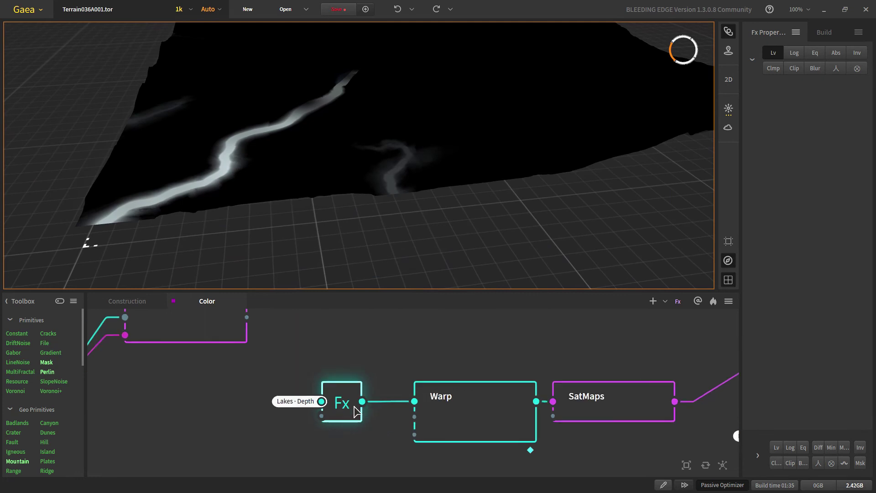
left_click(488, 414)
left_click_drag(482, 413, 438, 409)
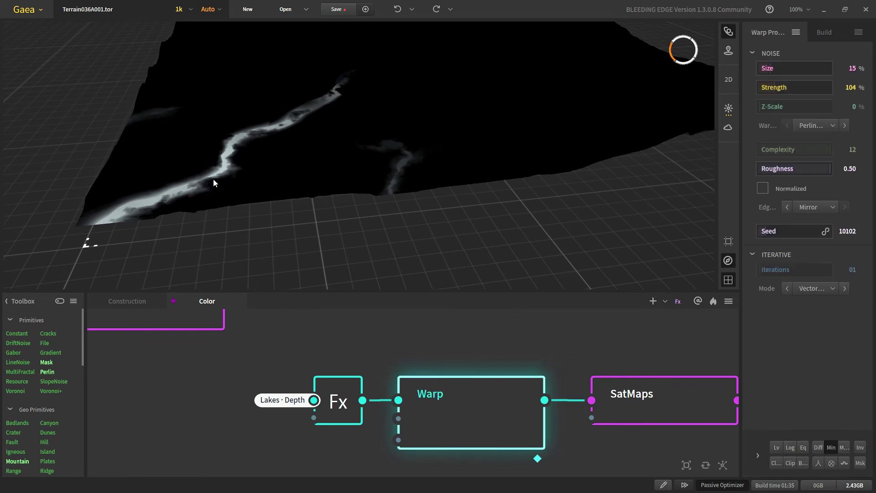
left_click_drag(213, 179, 209, 125)
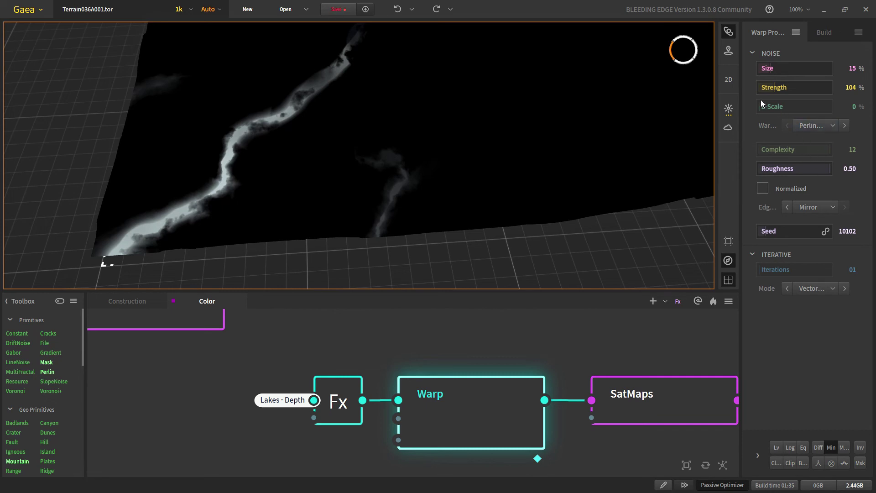
- Turn off the Min modifier on the Warp node and examine the warped lake depth mask
left_click(835, 448)
scroll(261, 216, "up", 1)
middle_click_drag(230, 160, 267, 198)
scroll(506, 424, "down", 2)
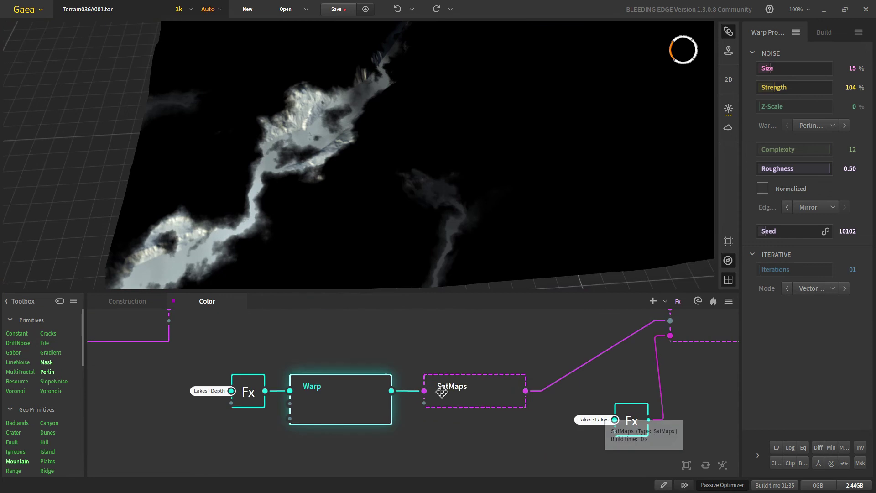
- Preview the SatMaps node's lake colours and the blurred mask of the Fx node fed by Lakes Lakes
left_click(479, 388)
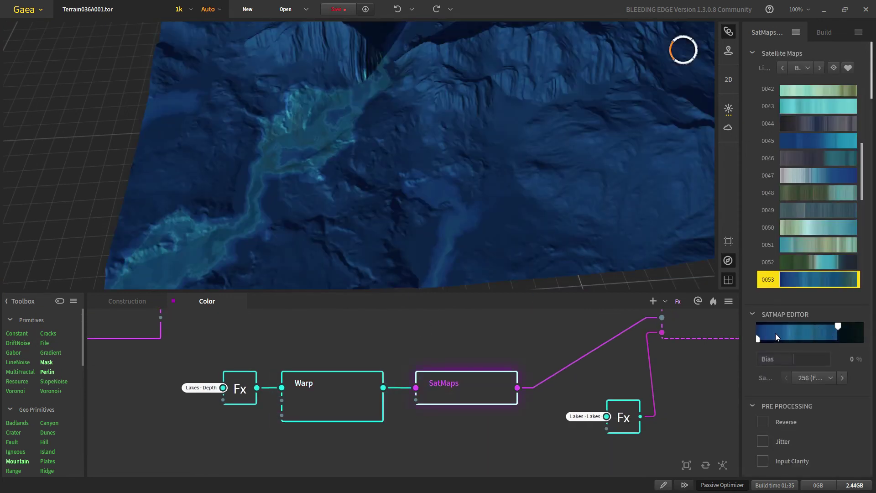
scroll(507, 396, "down", 2)
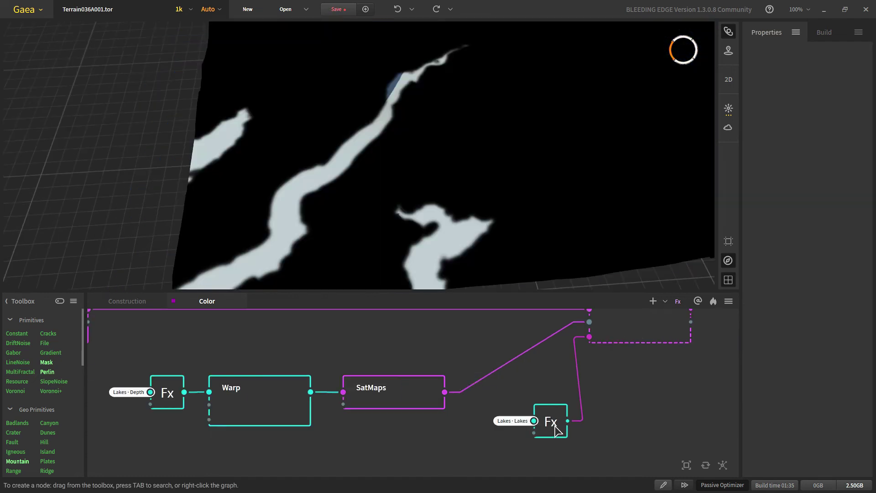
left_click(554, 425)
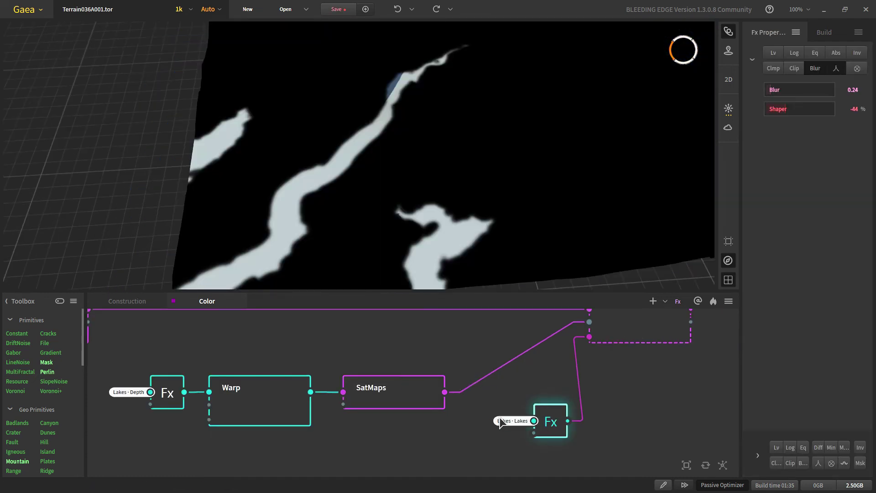
scroll(502, 427, "up", 3)
scroll(568, 437, "down", 2)
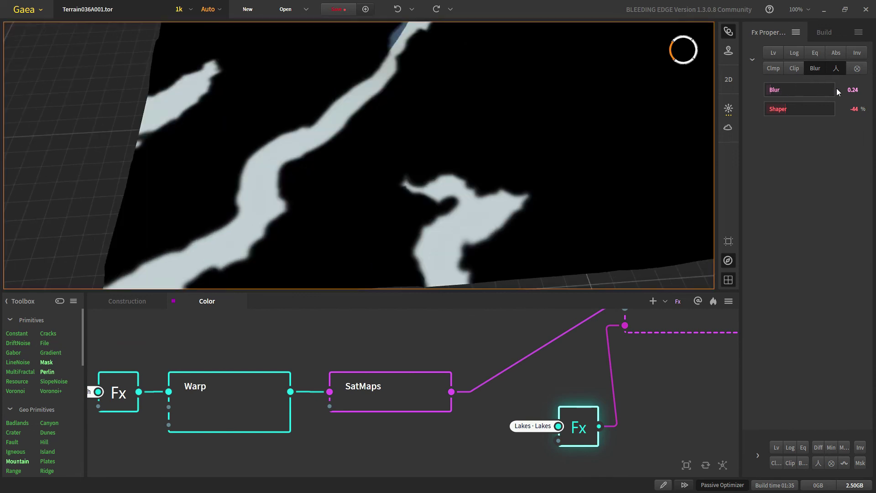
- Switch the Shaper of the Lakes Fx node off and back on to compare the blurred mask's edges
left_click(833, 72)
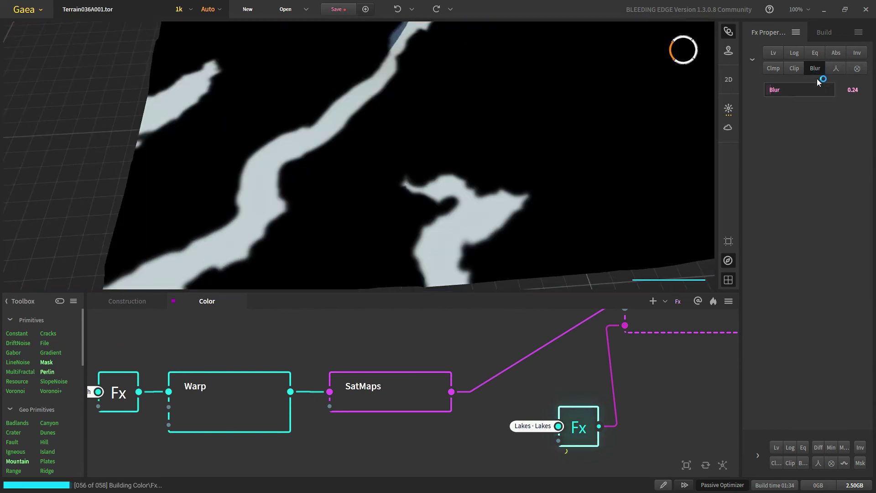
scroll(274, 158, "up", 6)
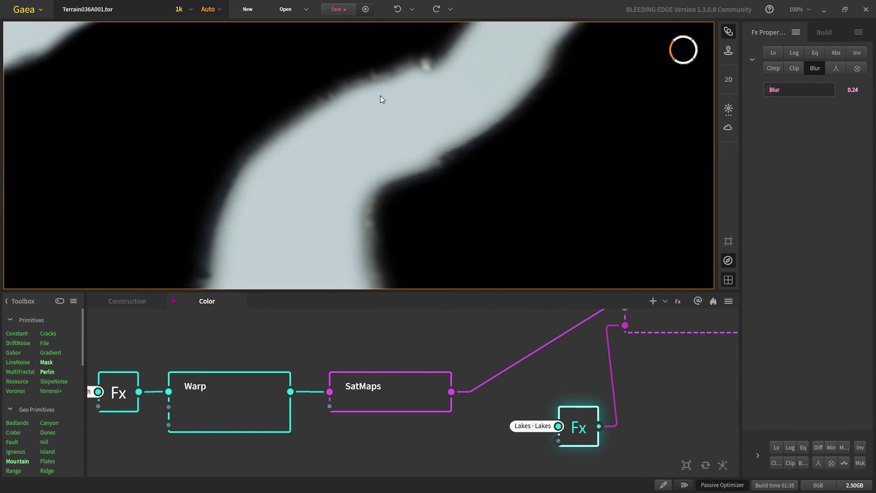
middle_click_drag(343, 100, 395, 105)
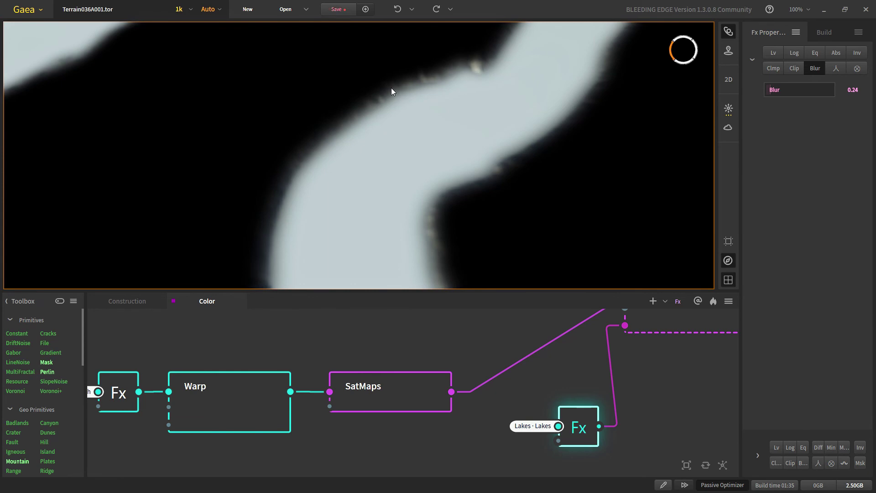
left_click(836, 68)
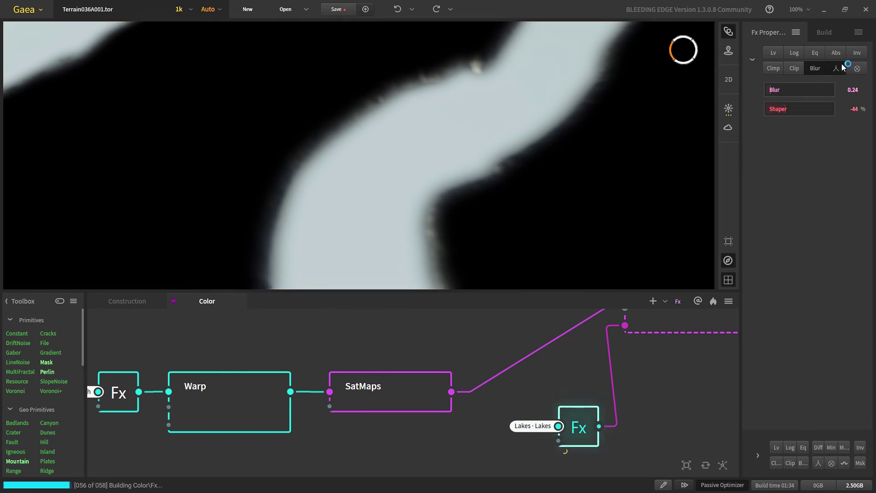
scroll(395, 115, "down", 3)
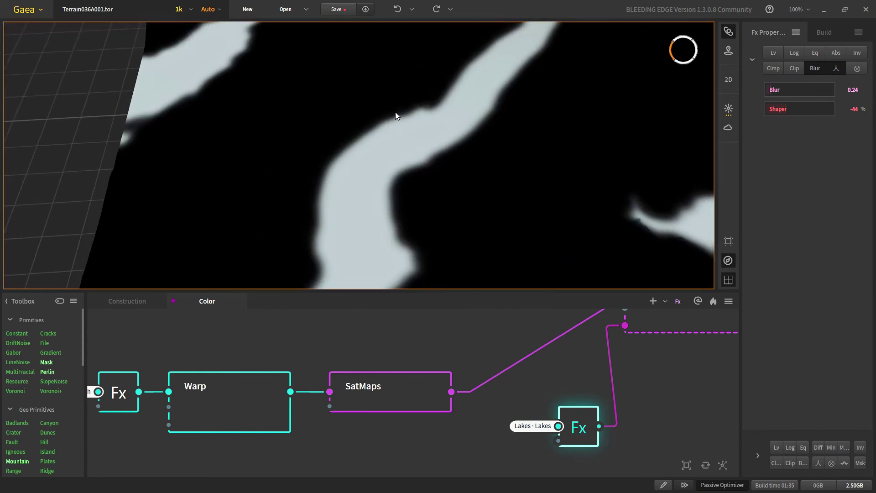
scroll(369, 178, "up", 3)
scroll(408, 127, "down", 4)
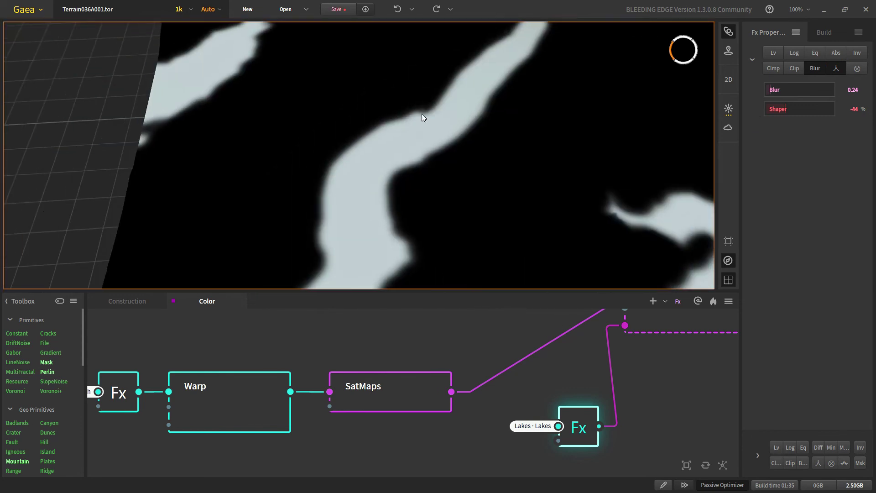
- Preview the final Combine node and examine the lakes, rivers and snow across the terrain
left_click_drag(518, 409, 510, 409)
middle_click_drag(510, 409, 394, 453)
left_click(557, 354)
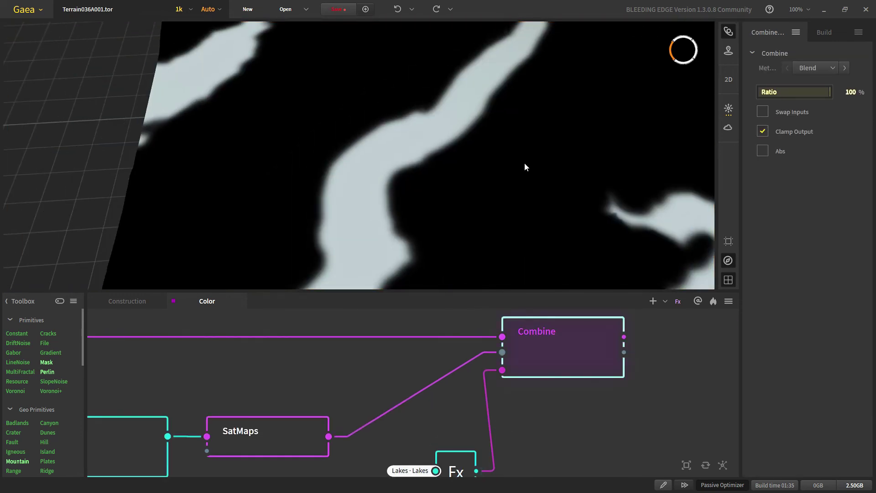
scroll(525, 160, "down", 2)
scroll(396, 158, "up", 3)
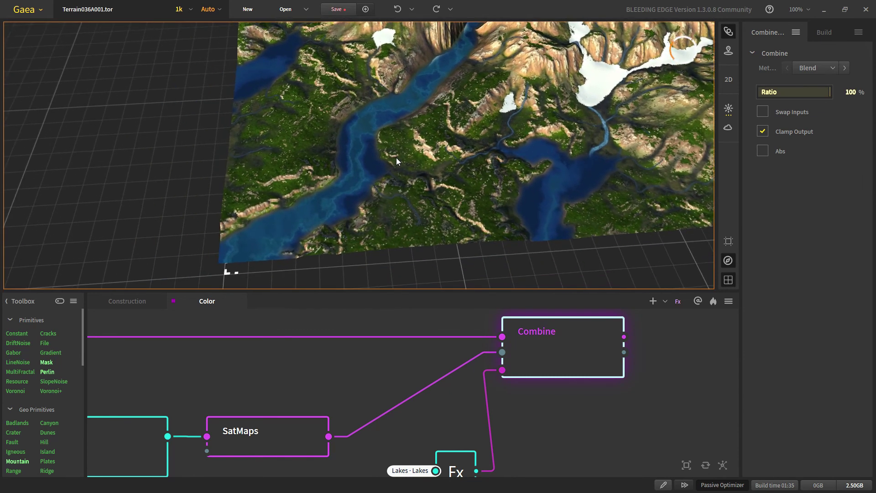
scroll(357, 131, "down", 4)
middle_click_drag(491, 100, 417, 164)
scroll(417, 164, "up", 1)
left_click_drag(416, 159, 401, 230)
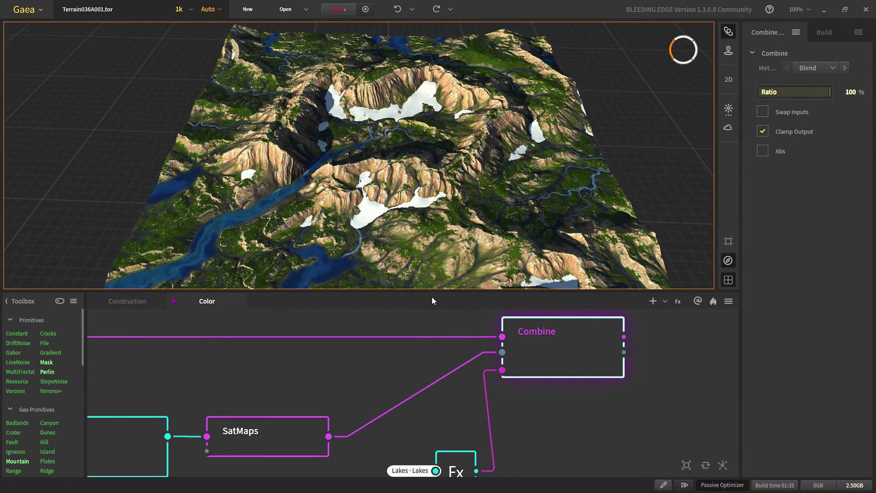
- Enlarge the 3D viewport over the node graph and frame the whole finished terrain
left_click_drag(432, 296, 441, 339)
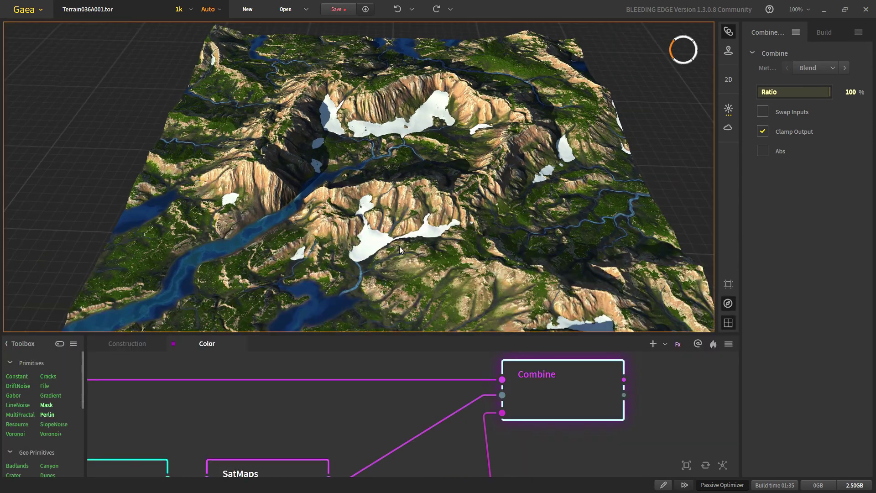
middle_click_drag(400, 247, 401, 245)
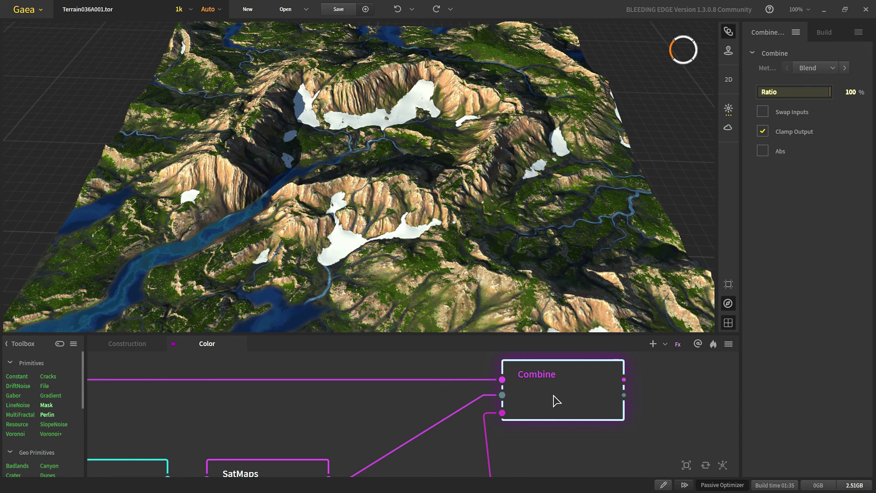
left_click_drag(429, 335, 438, 385)
scroll(506, 452, "down", 4)
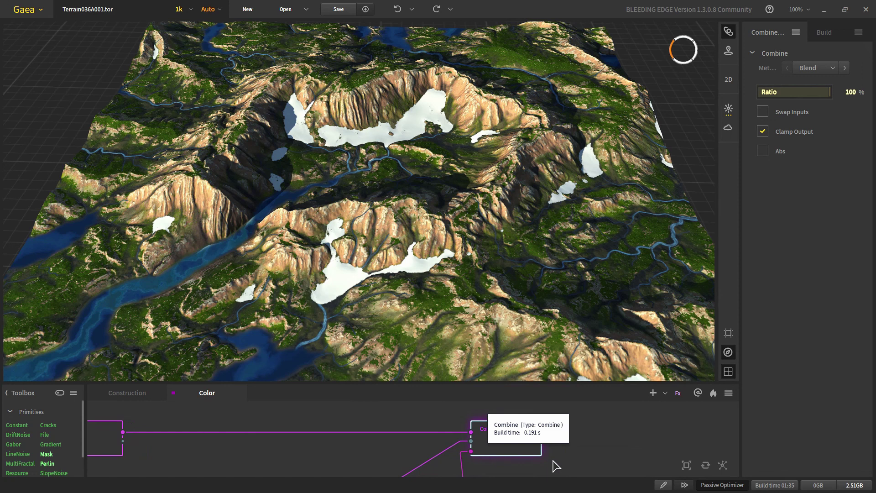
scroll(372, 269, "down", 2)
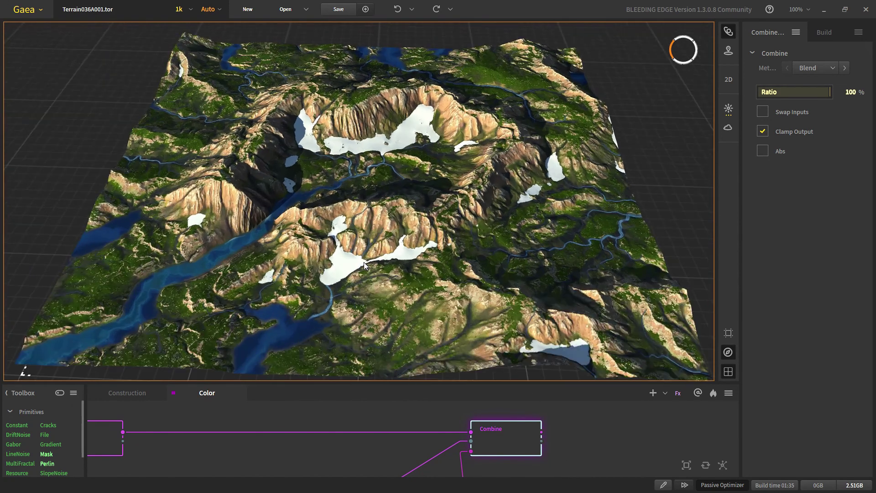